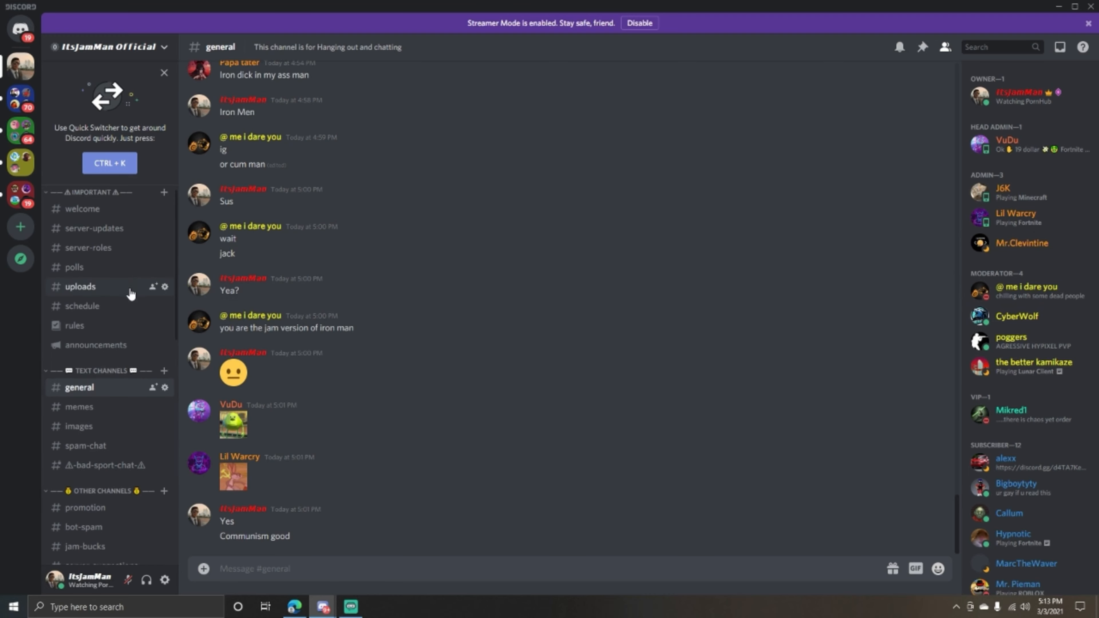
- Look through the existing server's channel list and member list as an example of a finished setup
scroll(111, 310, "down", 4)
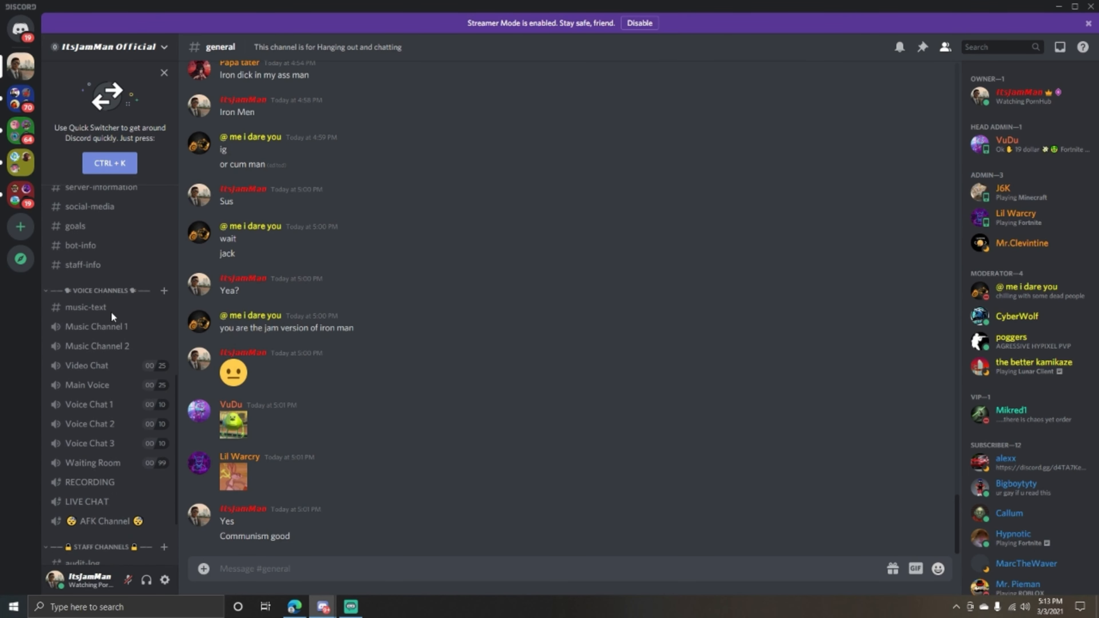
scroll(138, 310, "up", 12)
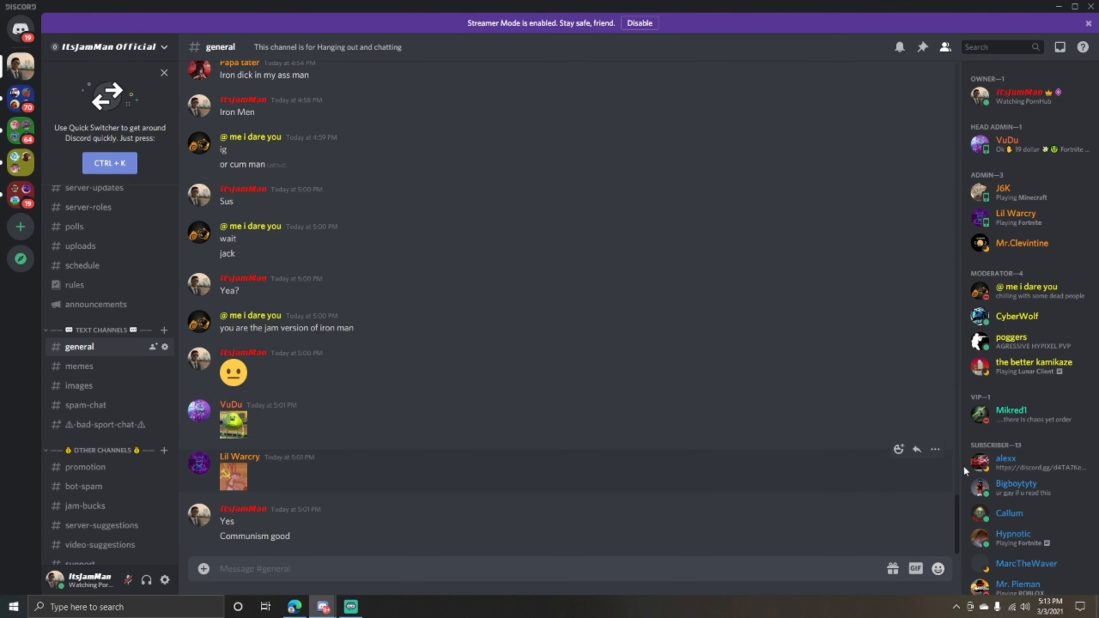
scroll(1001, 366, "down", 1)
scroll(1001, 365, "down", 15)
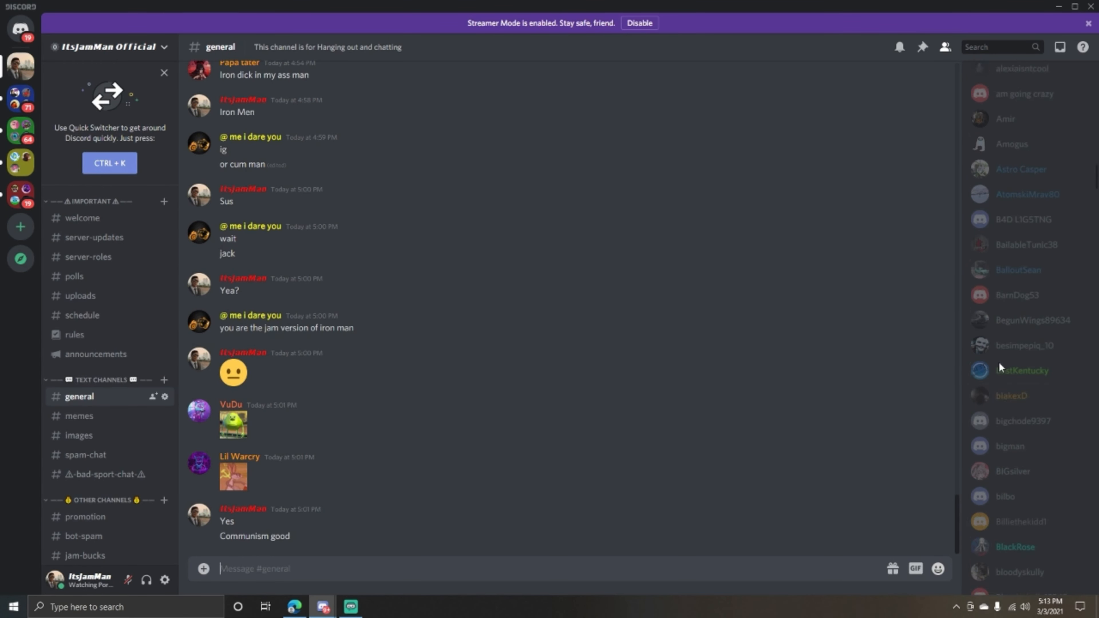
scroll(1000, 362, "up", 12)
scroll(998, 366, "up", 5)
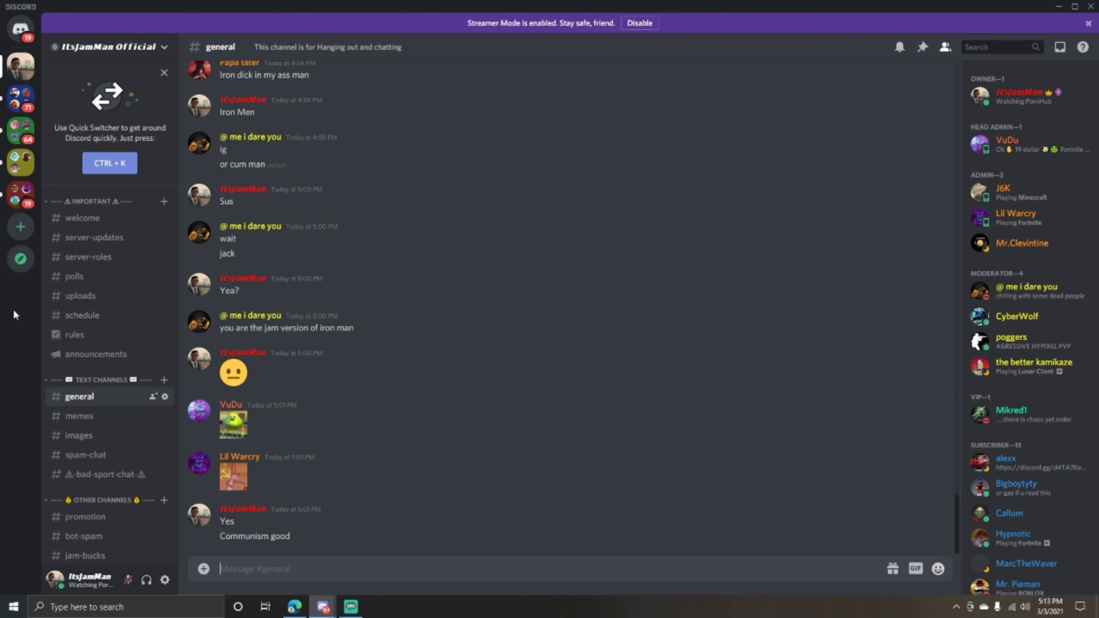
- Create an own server for me and my friends, named Test, with the "gta car jdm" picture as its icon
left_click(20, 228)
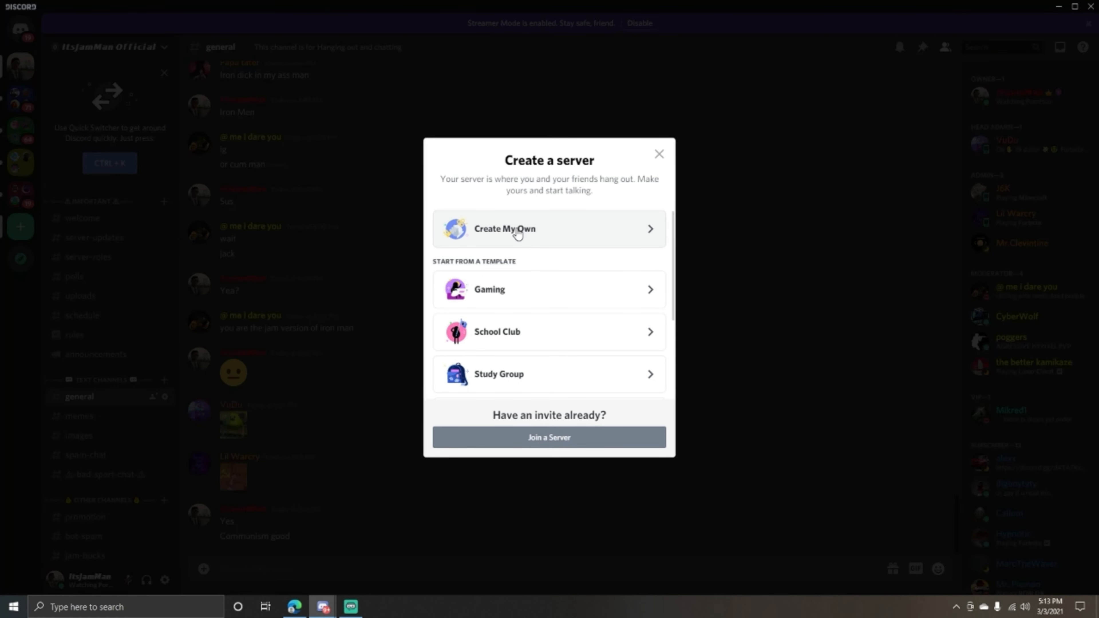
left_click(517, 235)
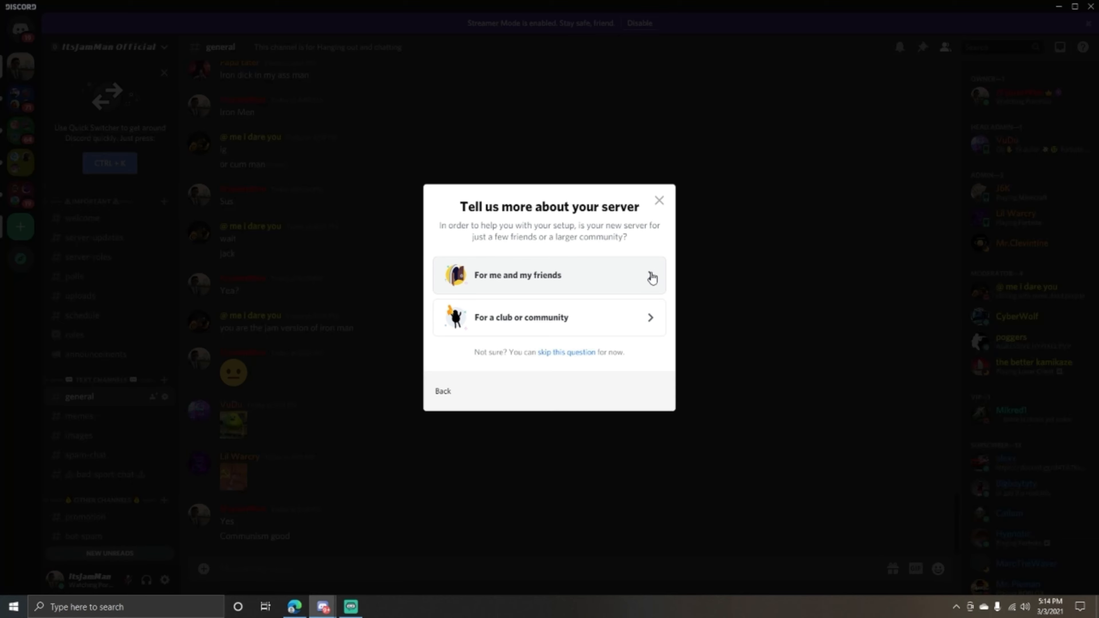
left_click(651, 278)
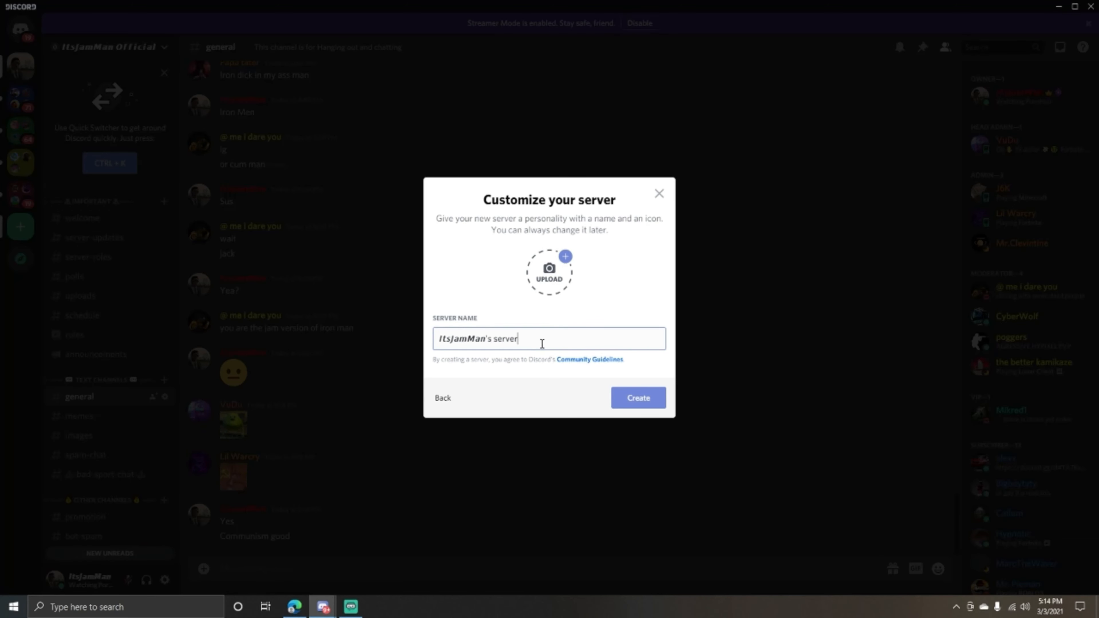
left_click_drag(530, 340, 438, 340)
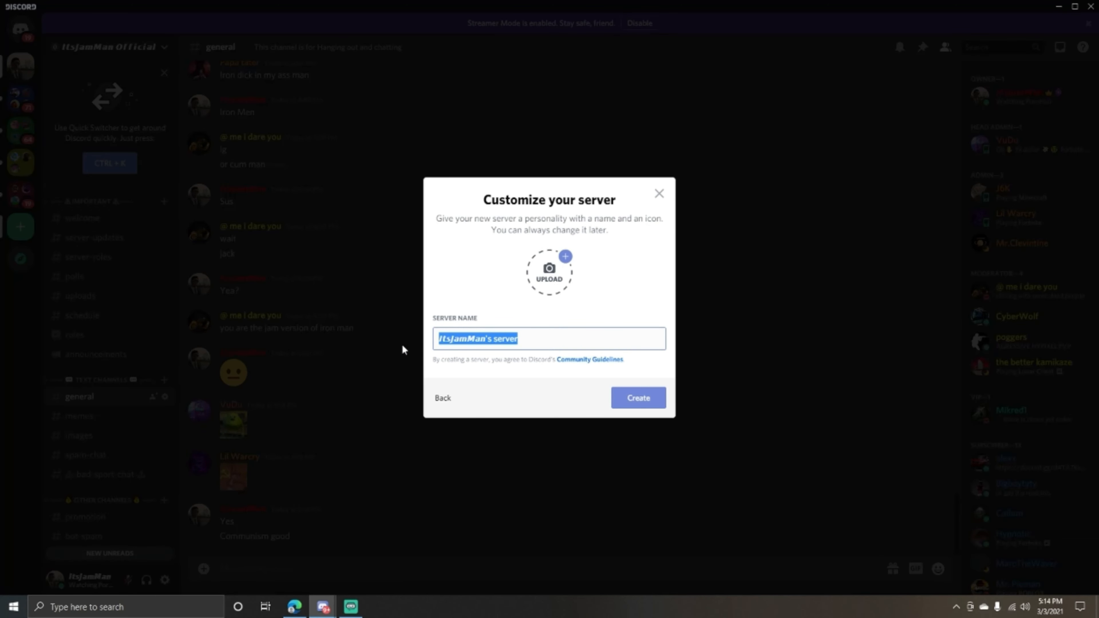
key("BackSpace")
type("Test")
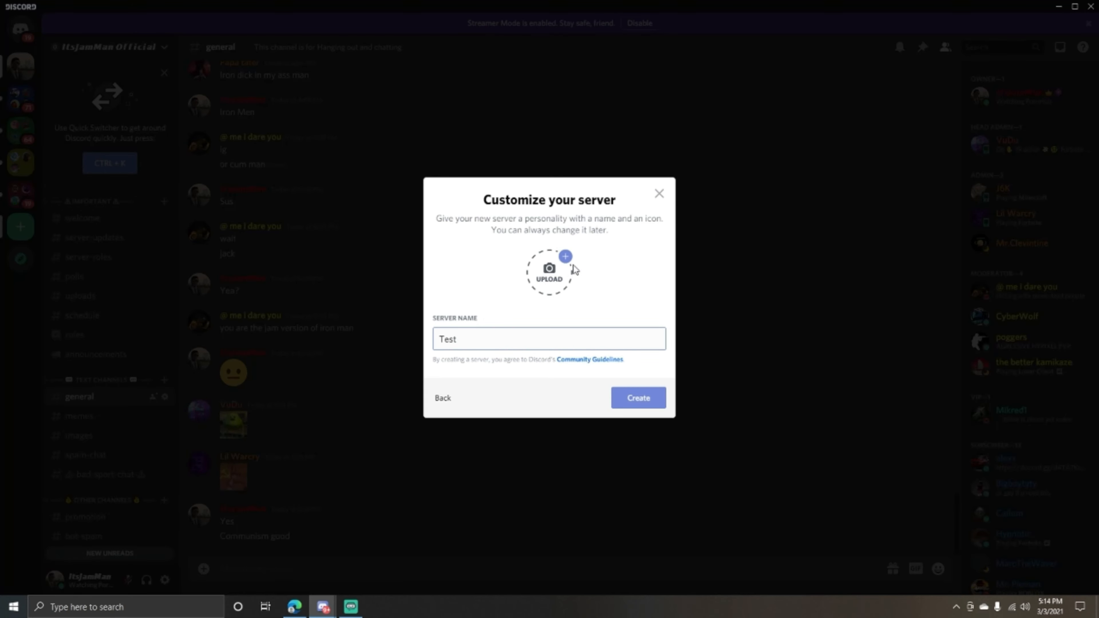
left_click(562, 262)
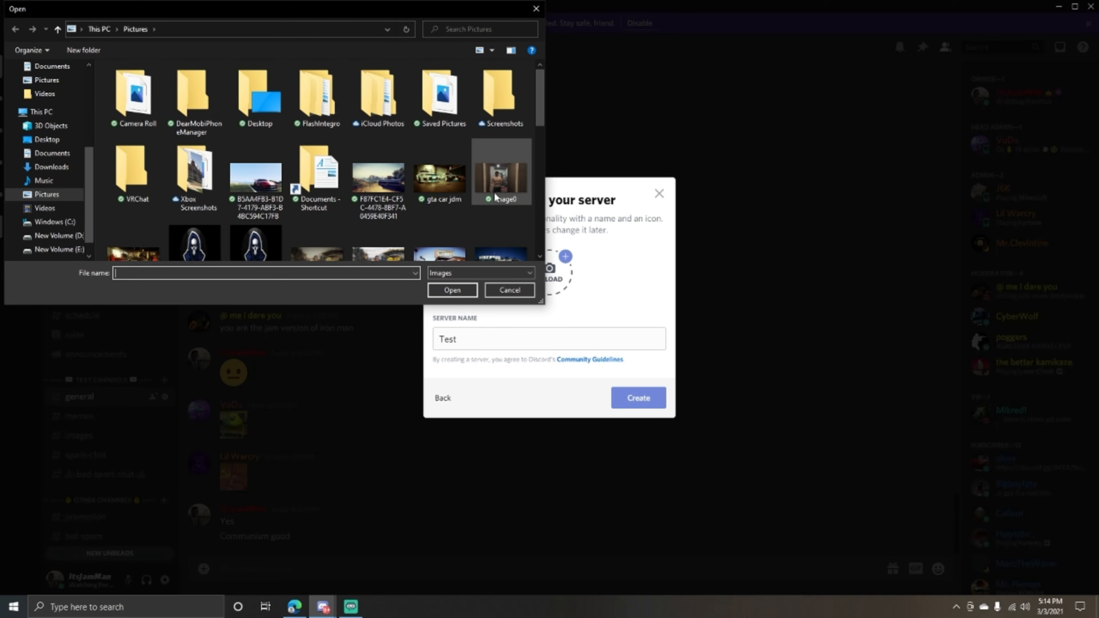
double_click(439, 177)
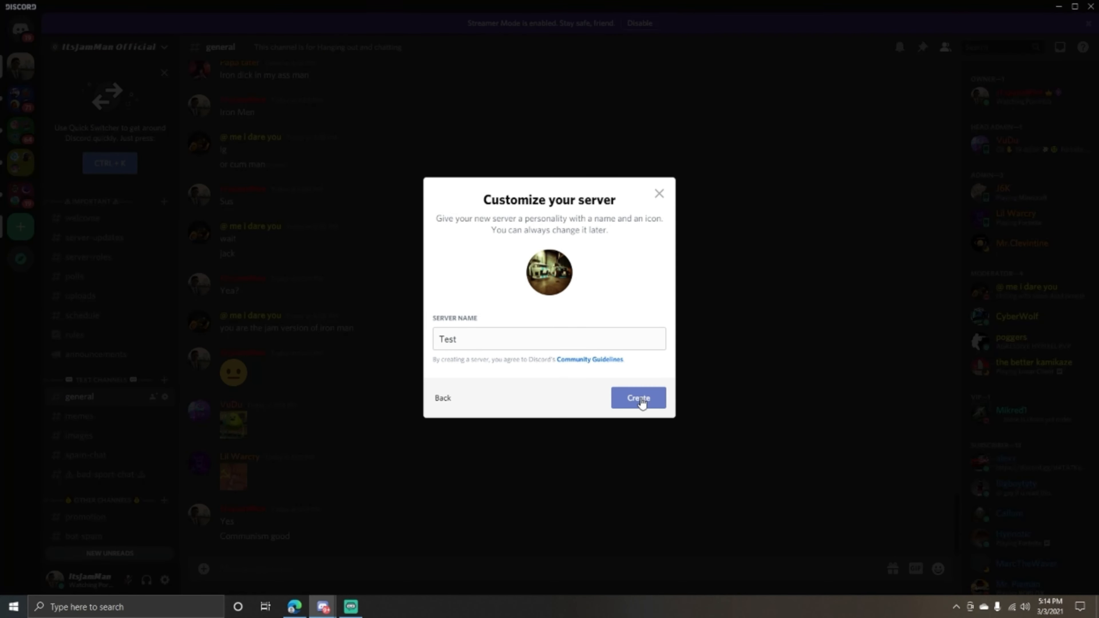
left_click(642, 402)
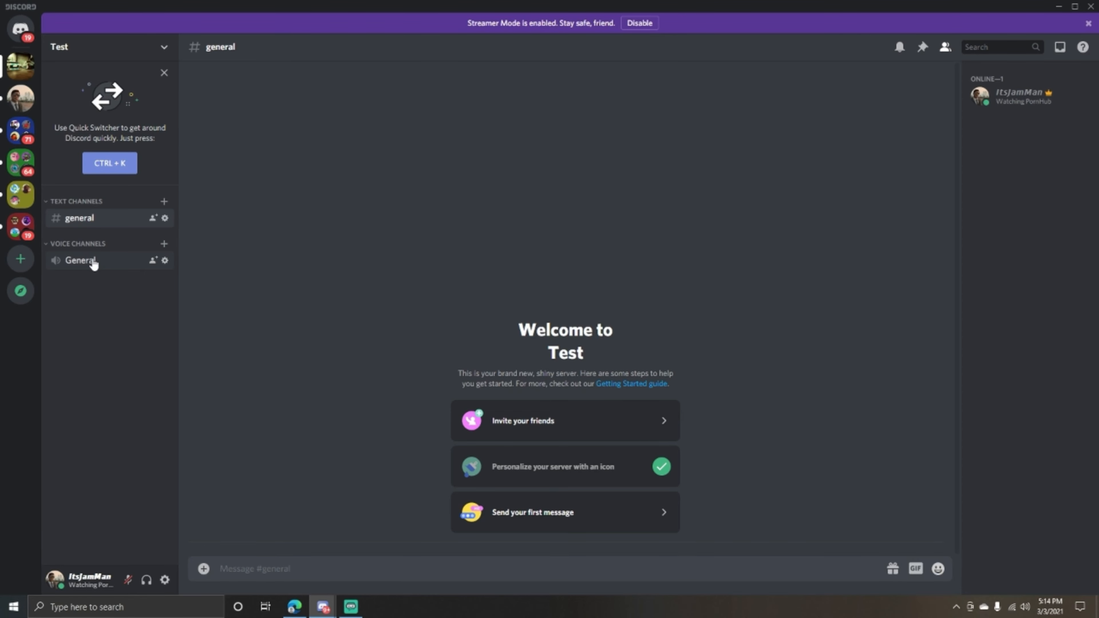
- Create a text channel named announcements in the Text Channels category
left_click(165, 201)
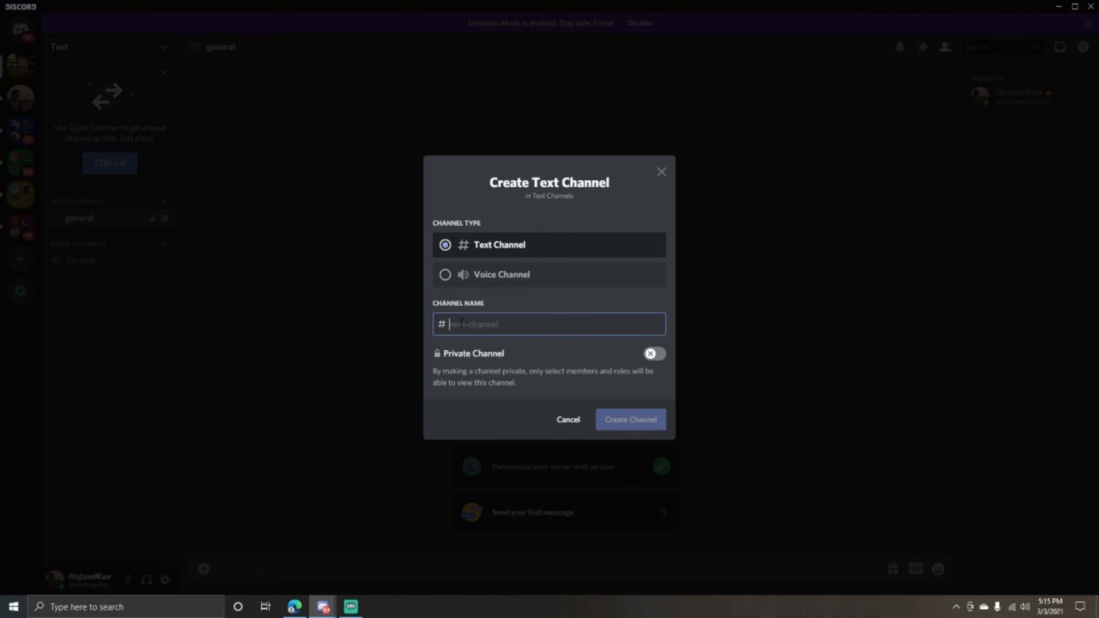
type("announceme")
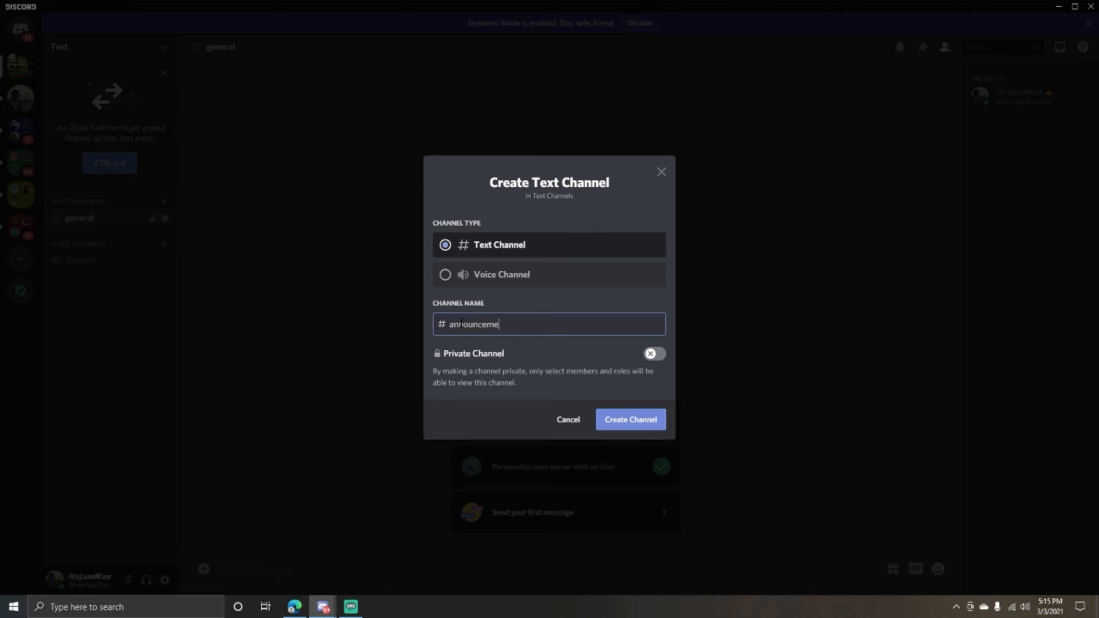
type("nts")
left_click(628, 420)
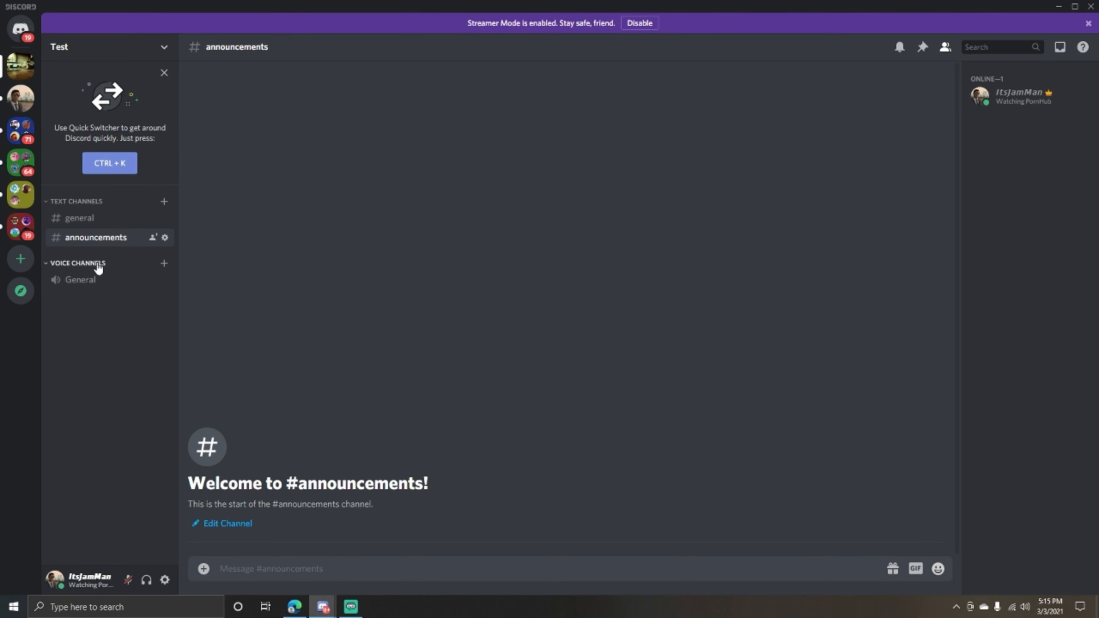
- Create a voice channel named Music in the Voice Channels category
left_click(164, 264)
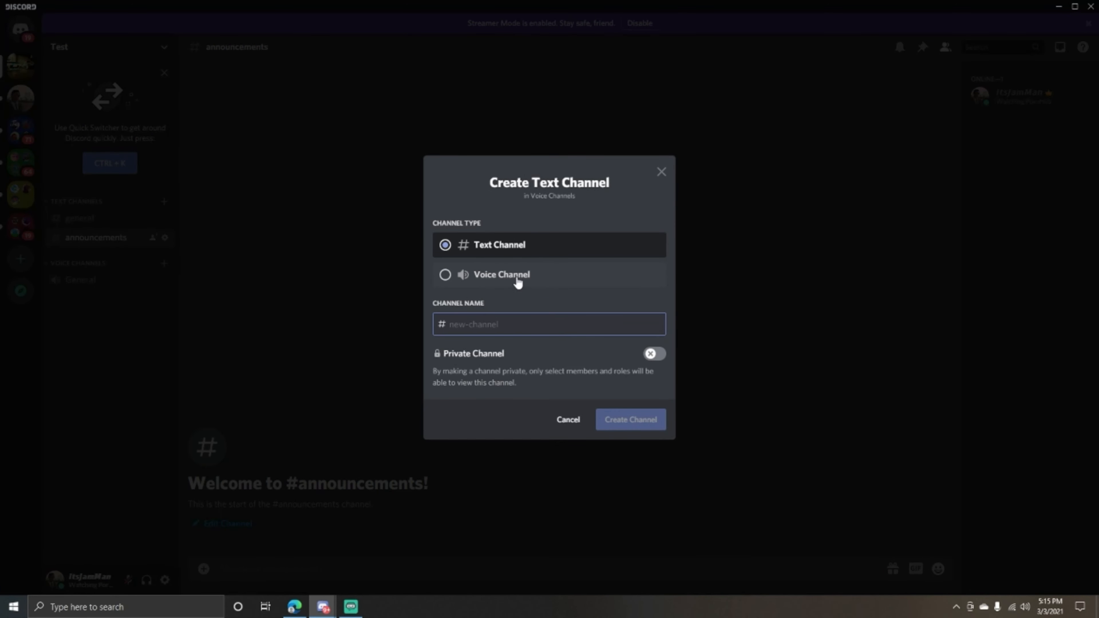
left_click(468, 275)
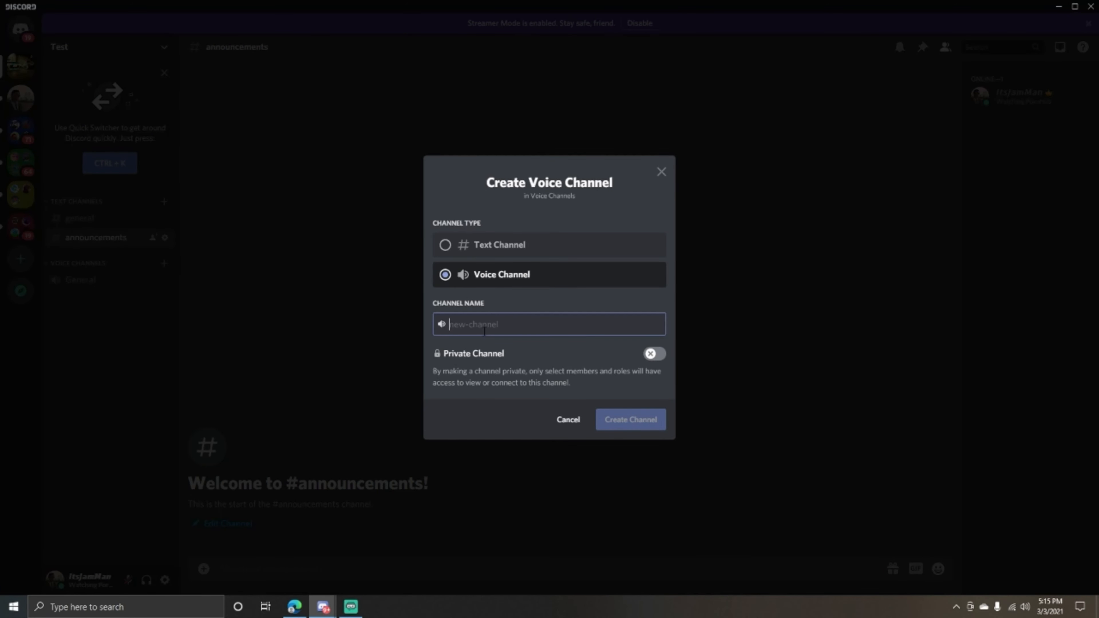
type("Musiv")
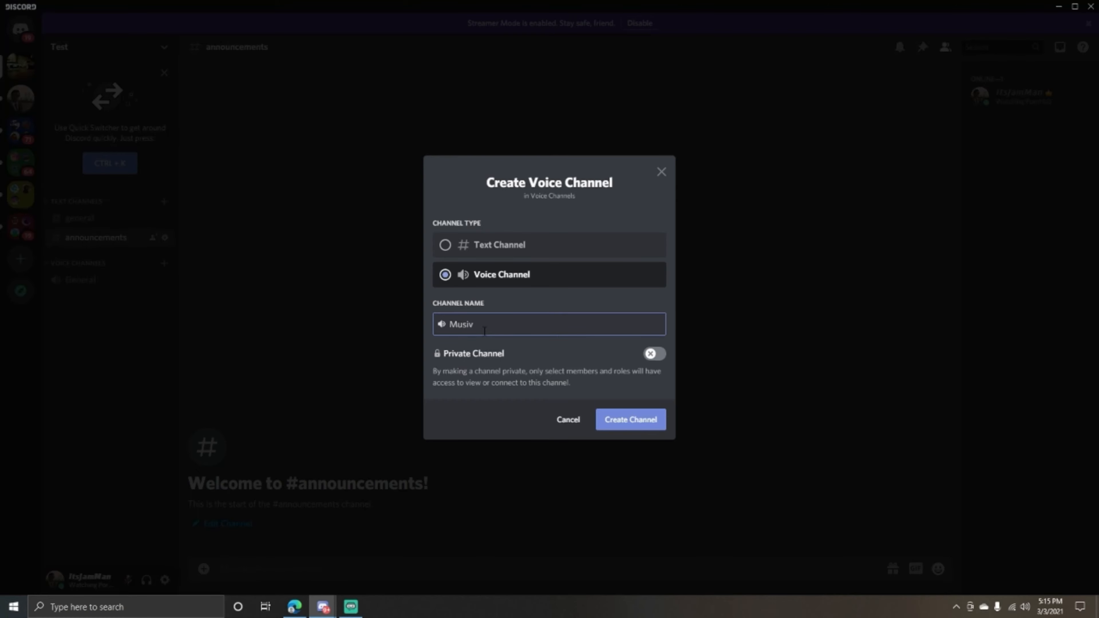
key("BackSpace")
type("c")
left_click(624, 420)
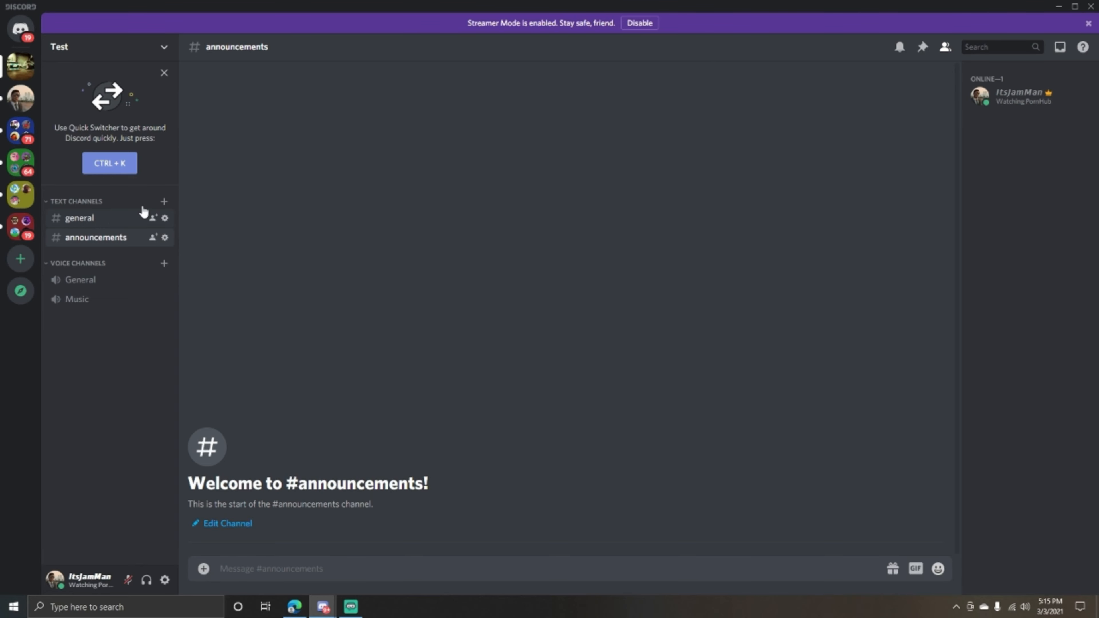
- Create a private text channel named staff under Text Channels, without adding members or roles
left_click(163, 202)
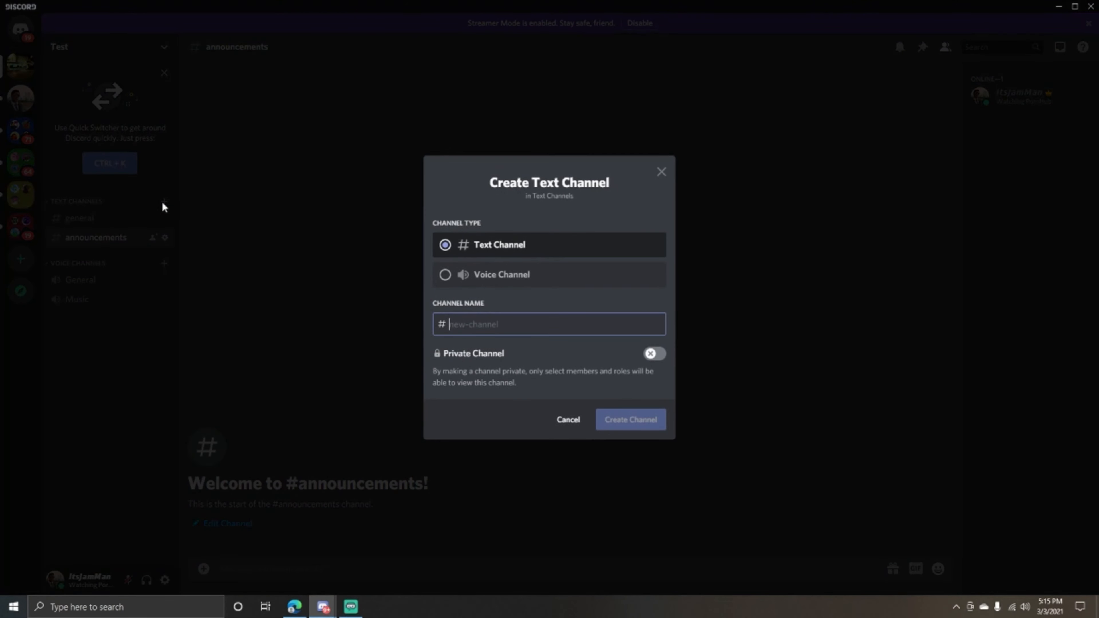
type("staff")
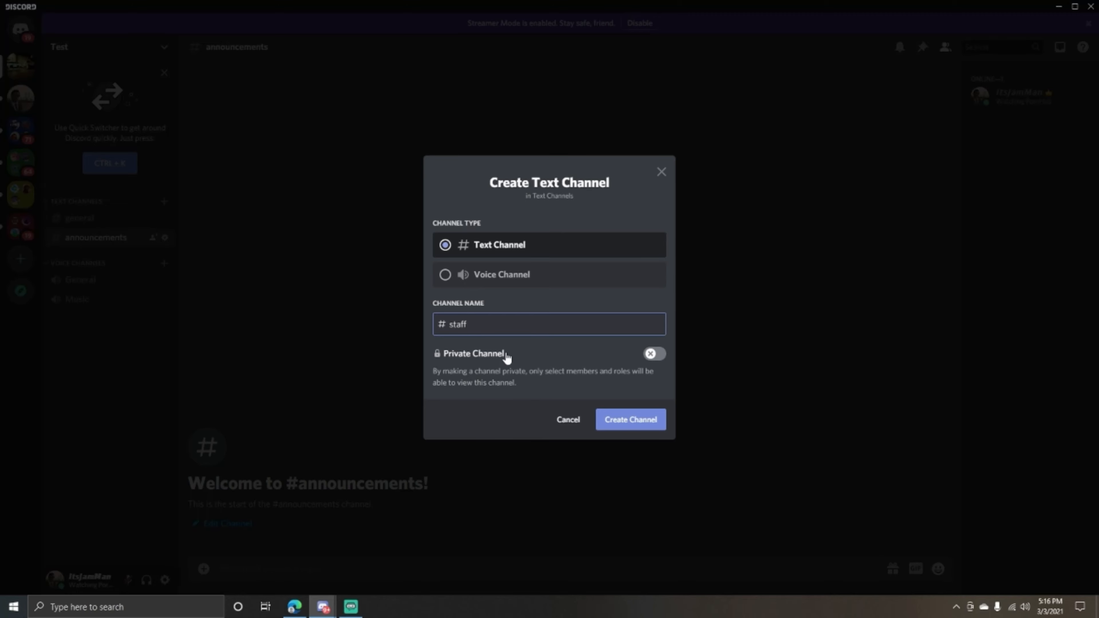
left_click(652, 363)
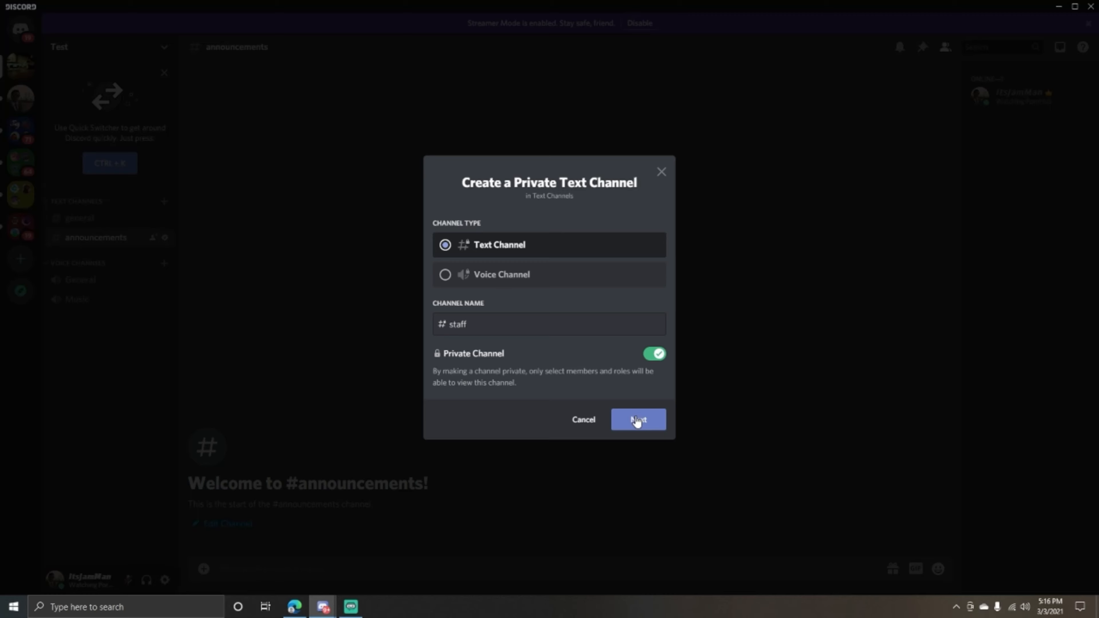
left_click(636, 419)
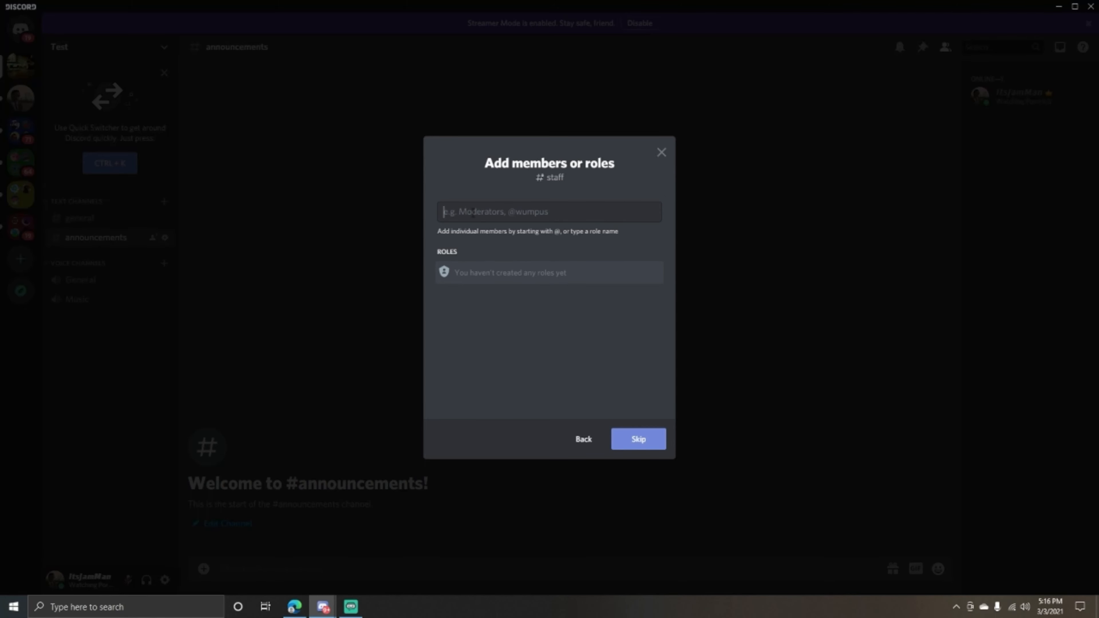
left_click(649, 447)
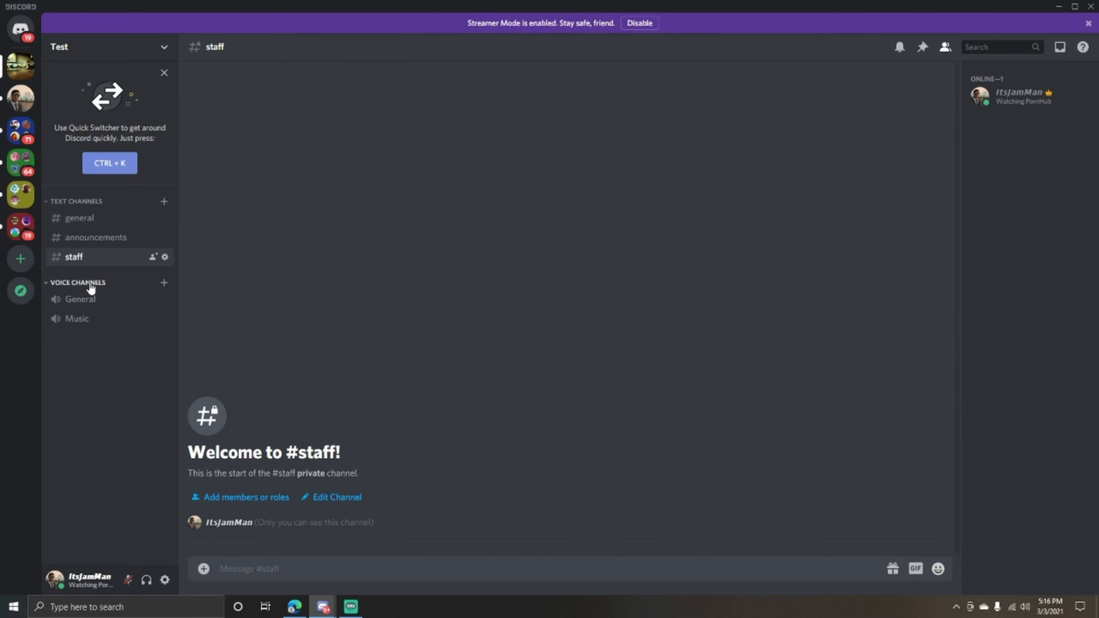
- Create a private voice channel named staff under Voice Channels, without adding members or roles
left_click(165, 285)
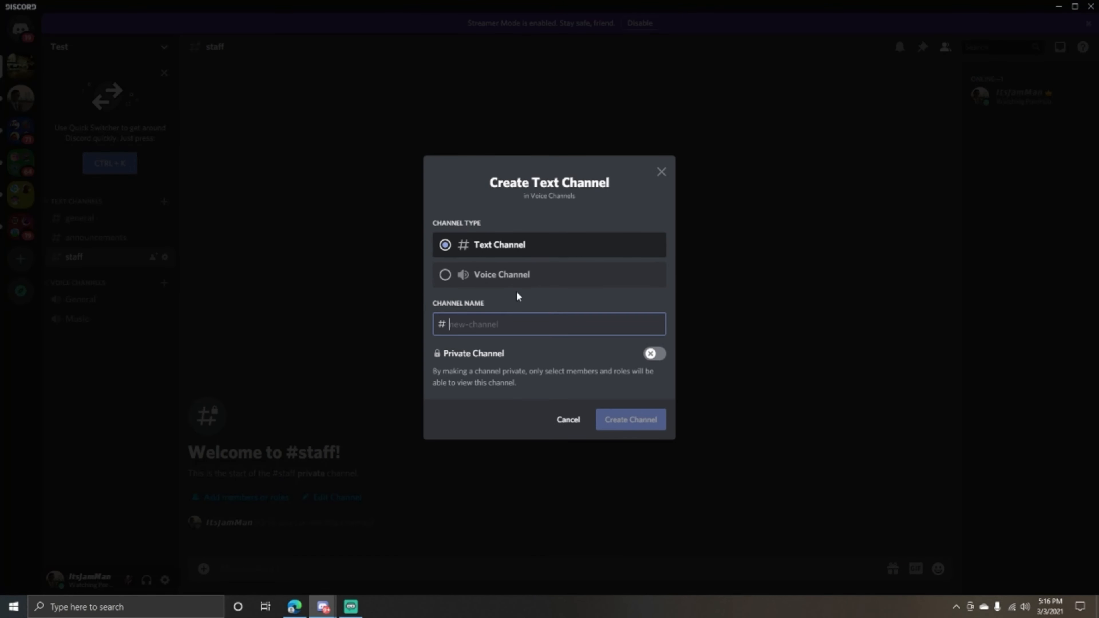
left_click(504, 283)
left_click(506, 324)
type("staff")
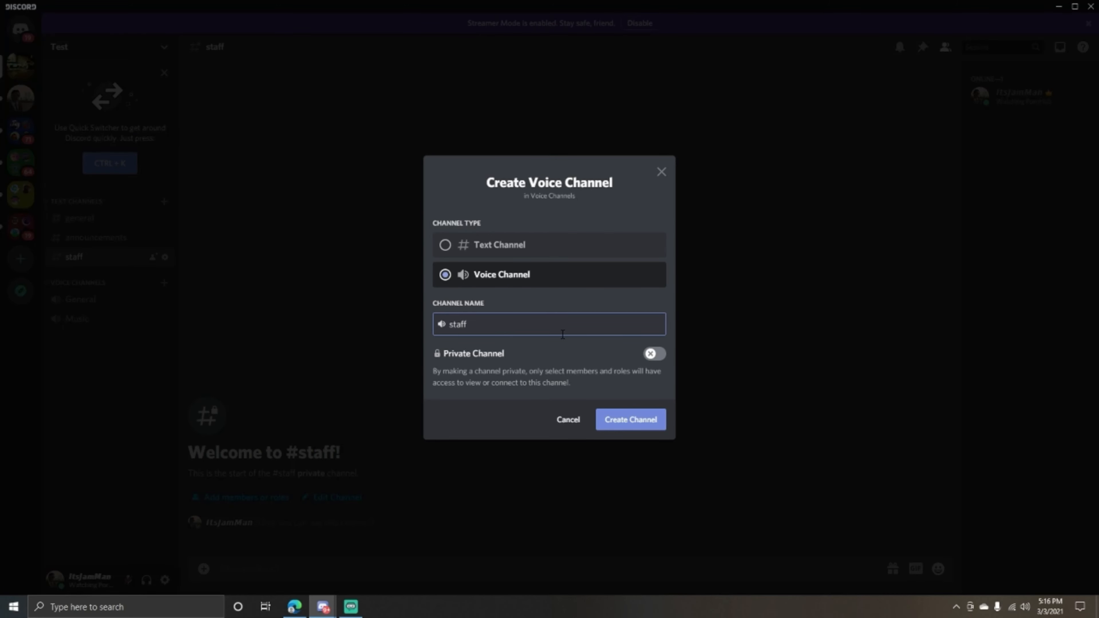
left_click(653, 354)
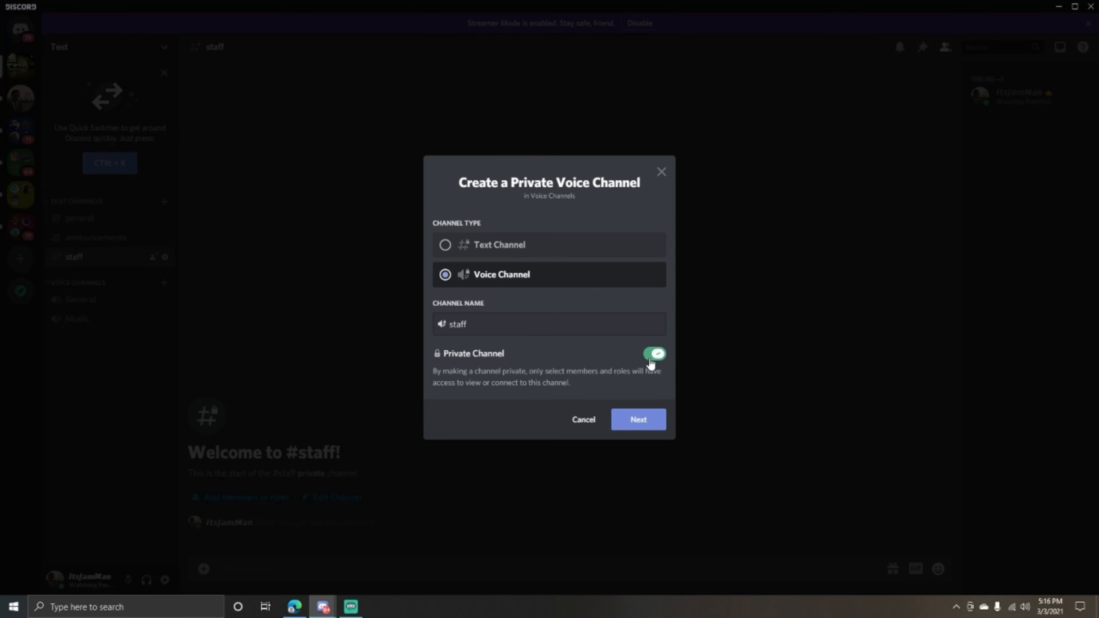
left_click(637, 418)
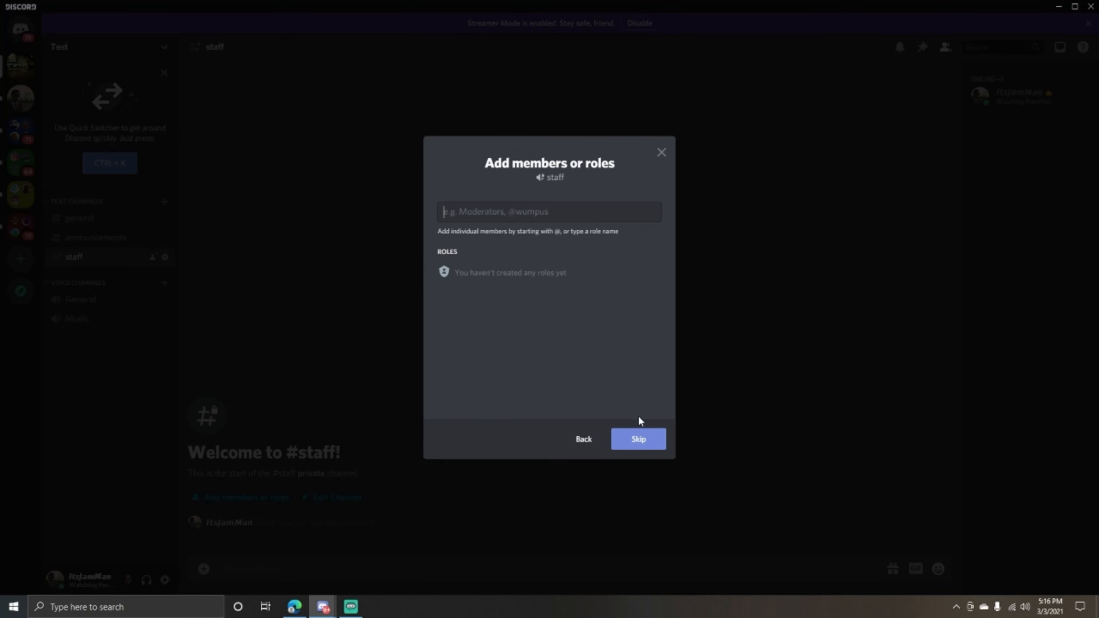
left_click(650, 446)
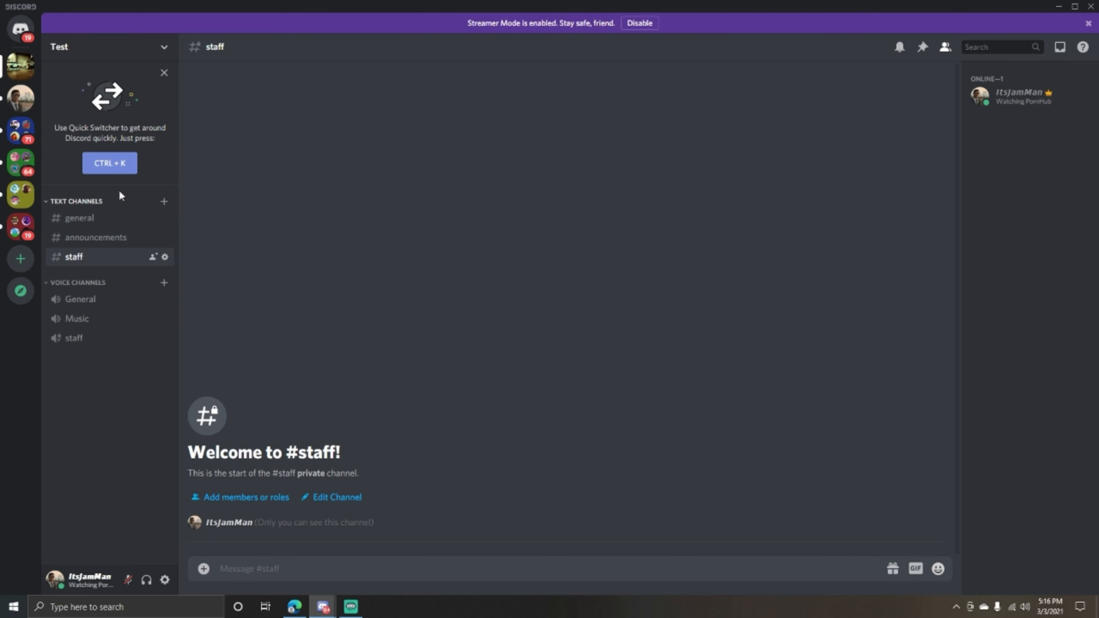
- Create a non-private category named Staff and move the staff text and voice channels into it
left_click(165, 48)
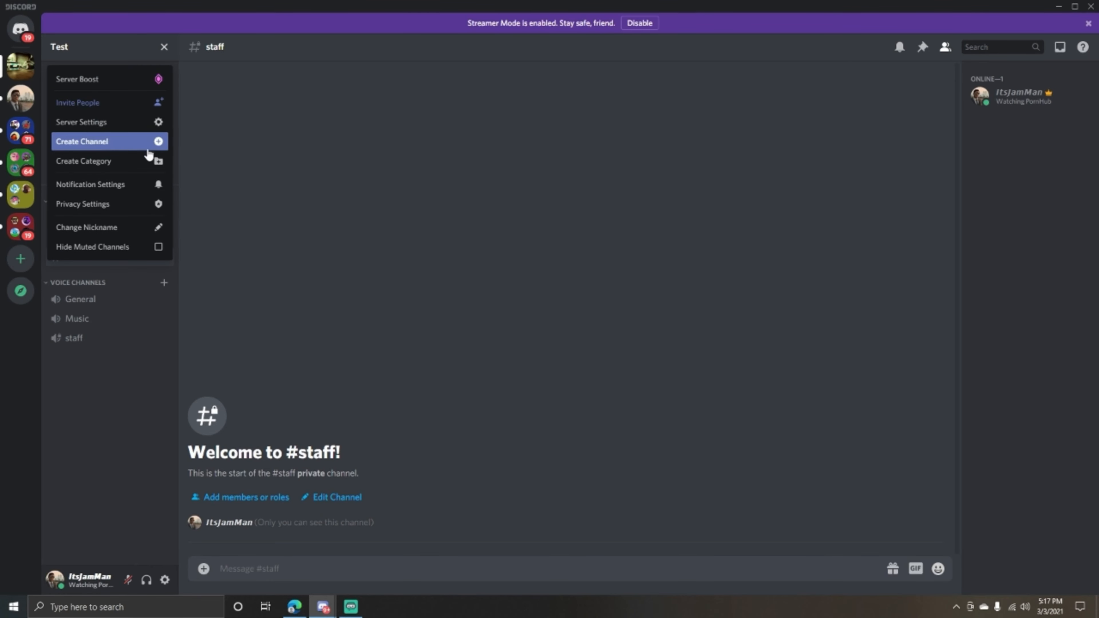
left_click(144, 162)
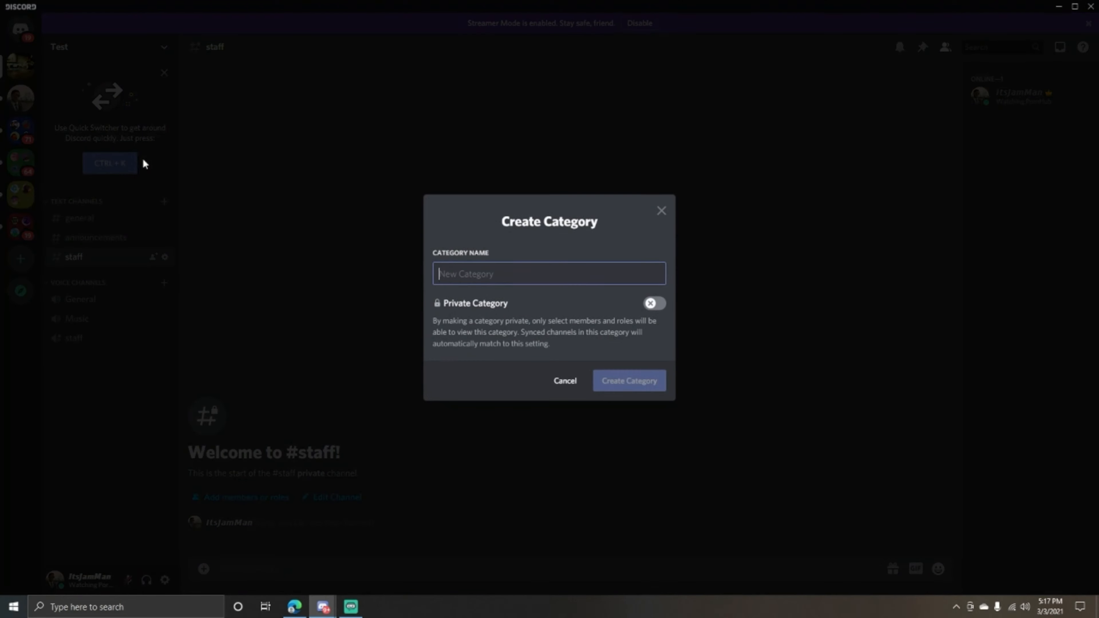
type("Staff")
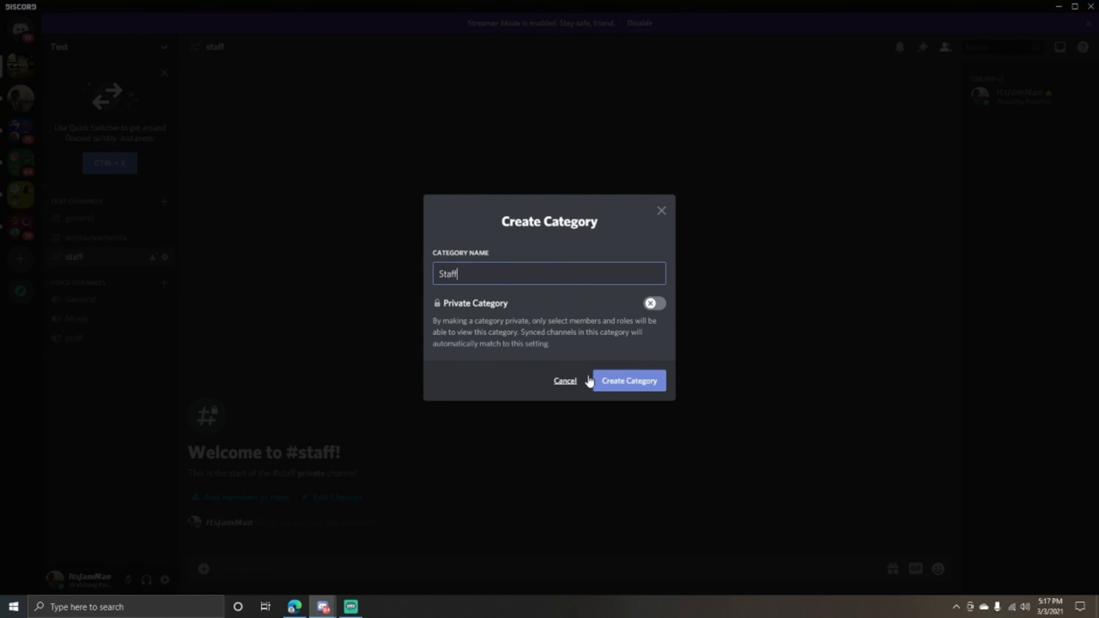
left_click(604, 383)
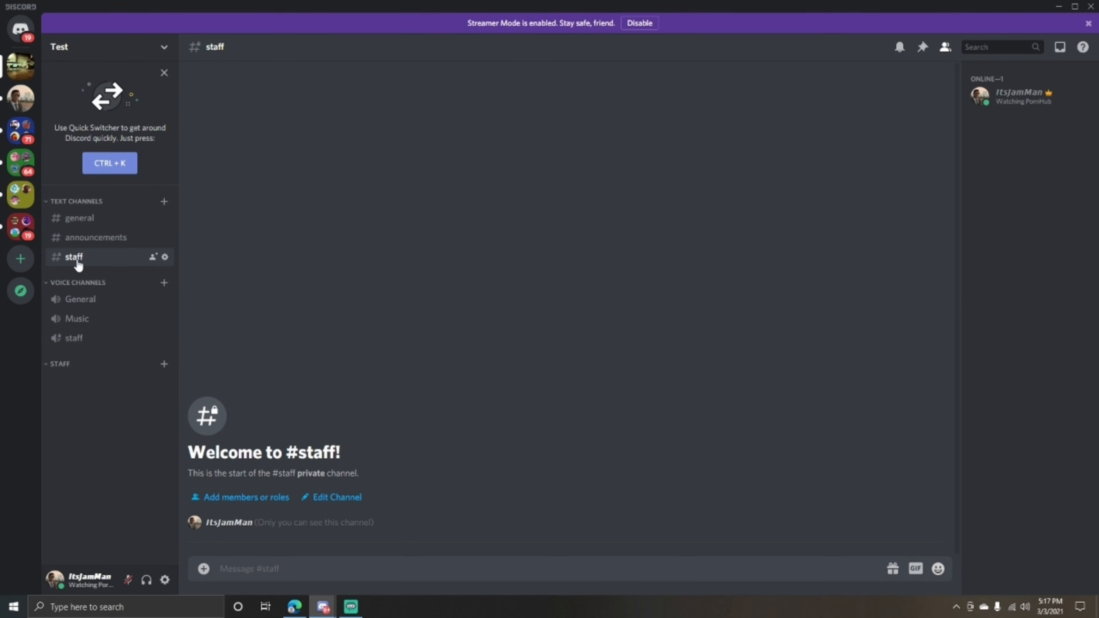
left_click_drag(78, 265, 82, 368)
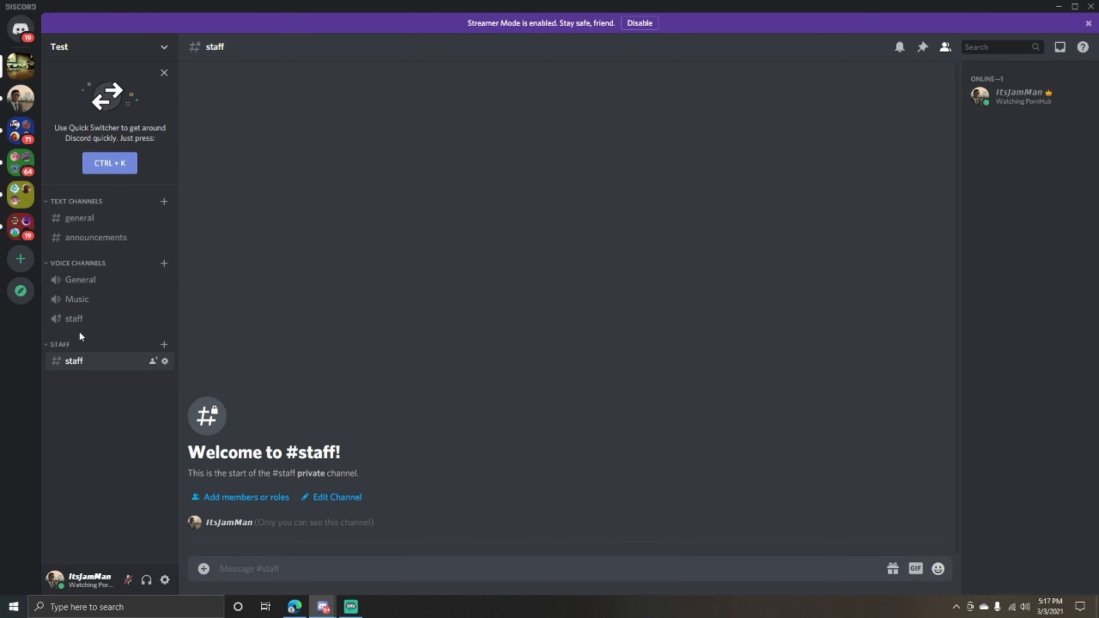
left_click_drag(73, 319, 77, 365)
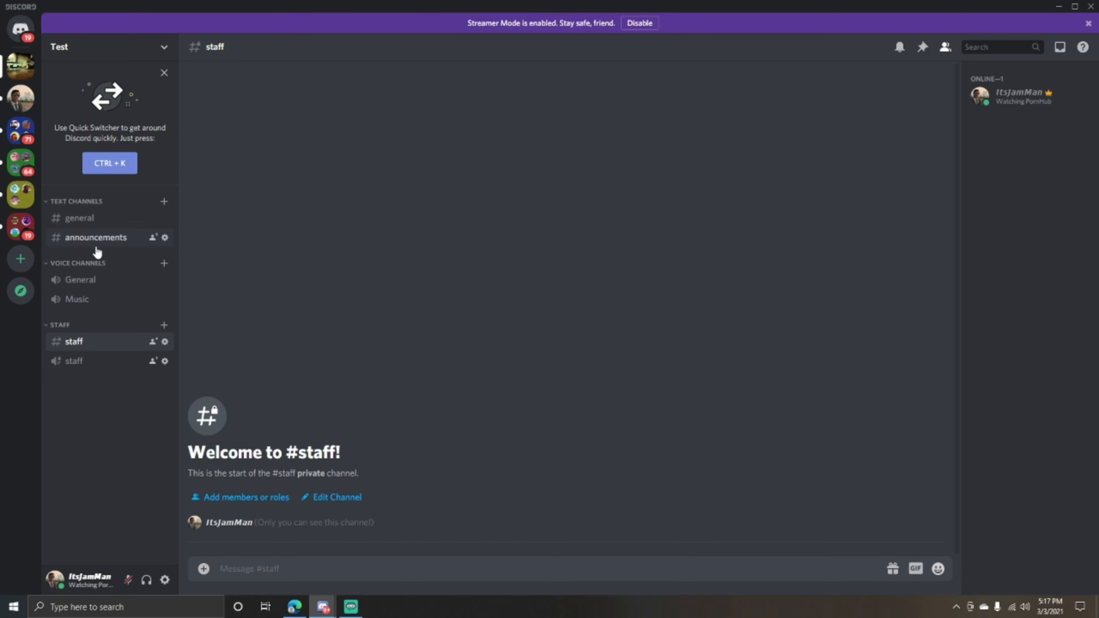
- Make the Staff category private in its permissions, save the change and close the category settings
right_click(62, 331)
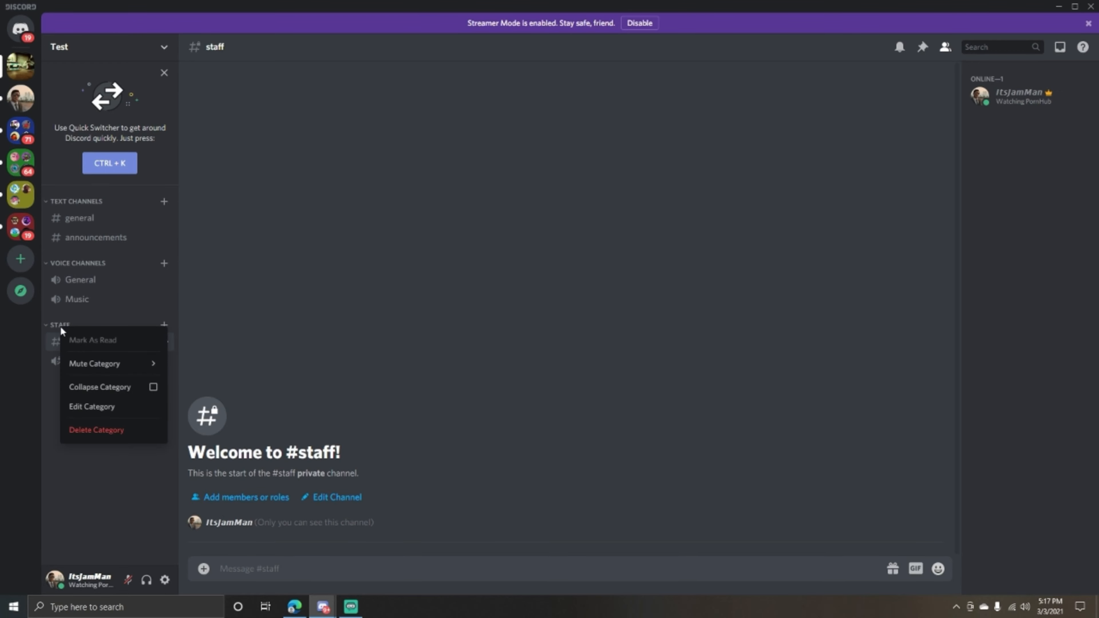
left_click(101, 407)
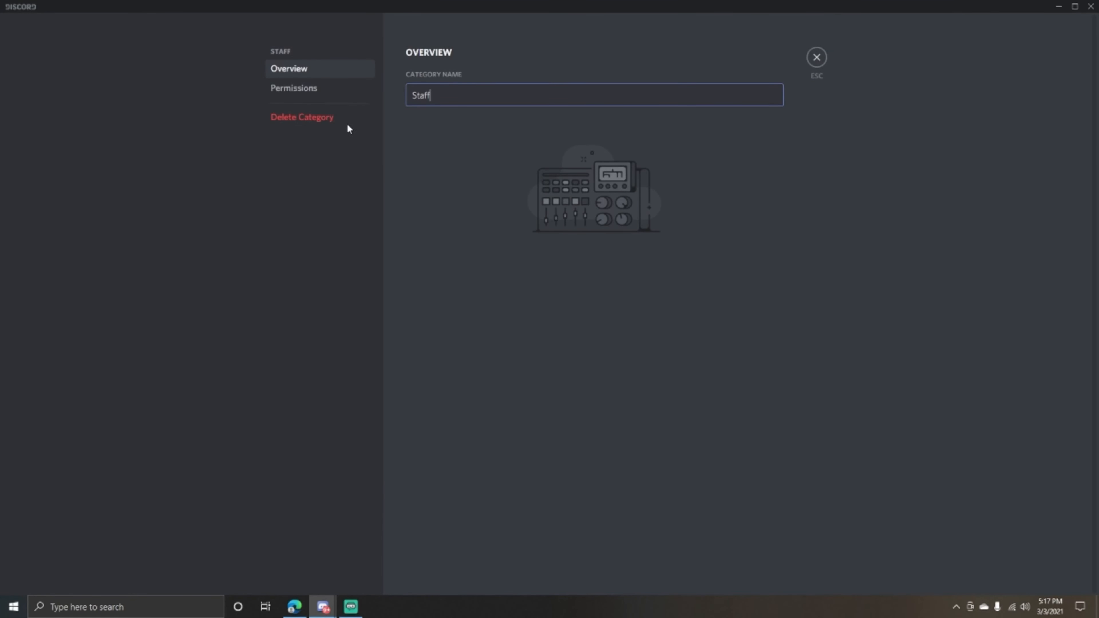
left_click(319, 91)
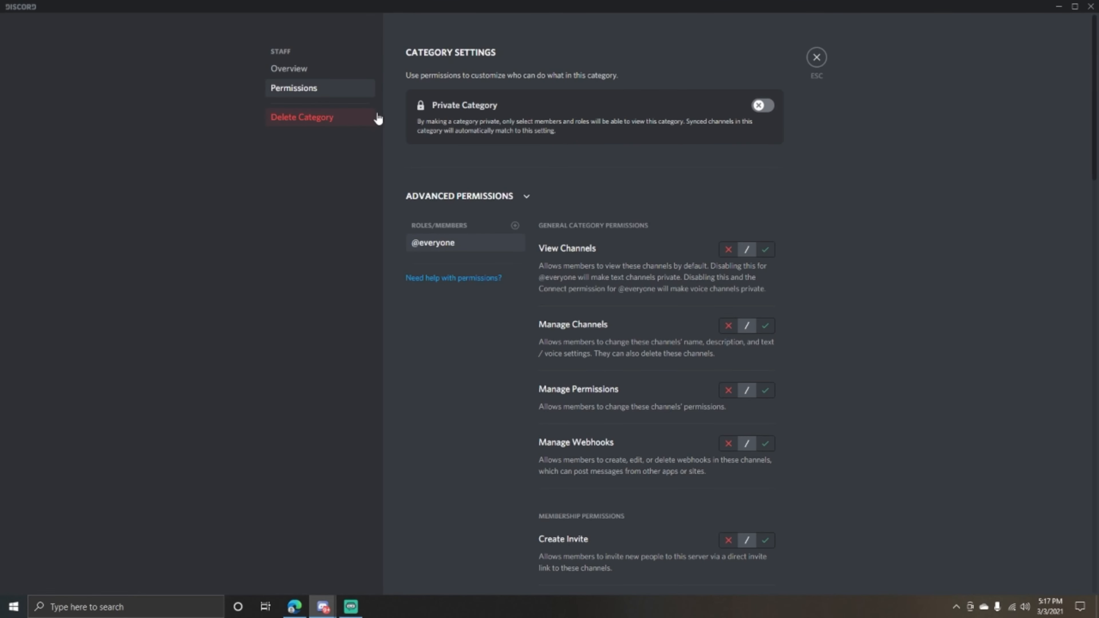
left_click(761, 106)
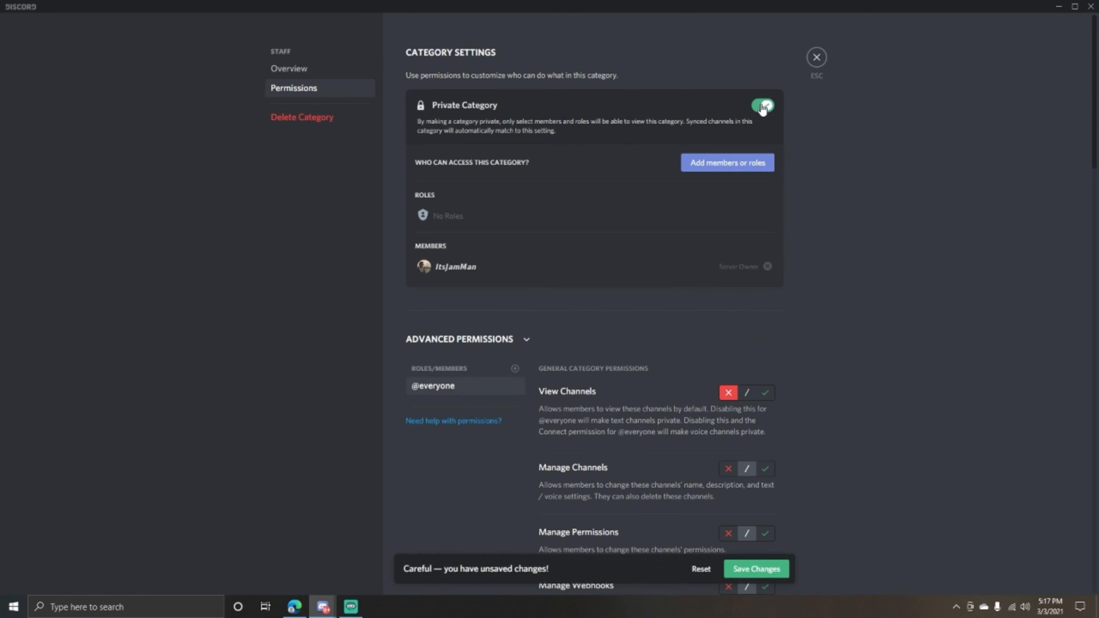
left_click(755, 567)
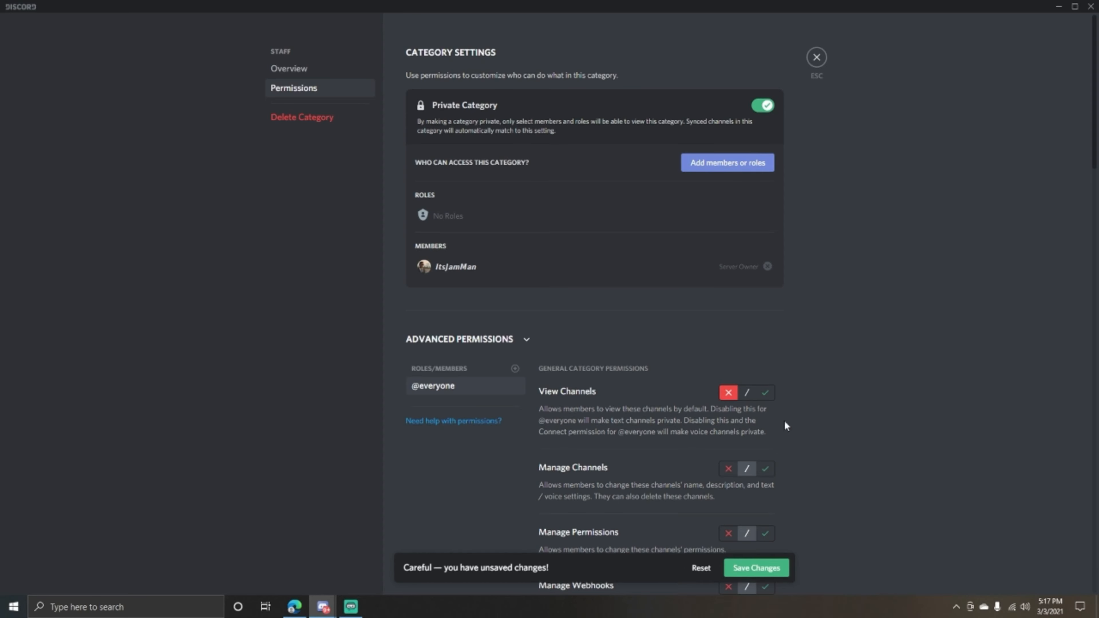
left_click(815, 57)
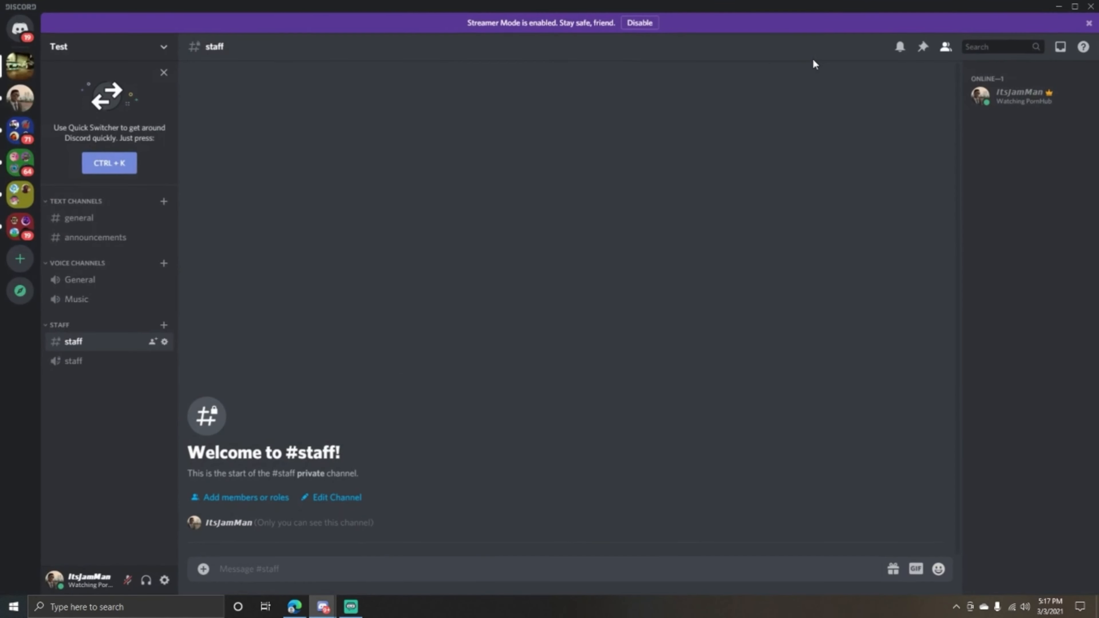
- Collapse and re-expand the Staff category in the channel list
left_click(69, 332)
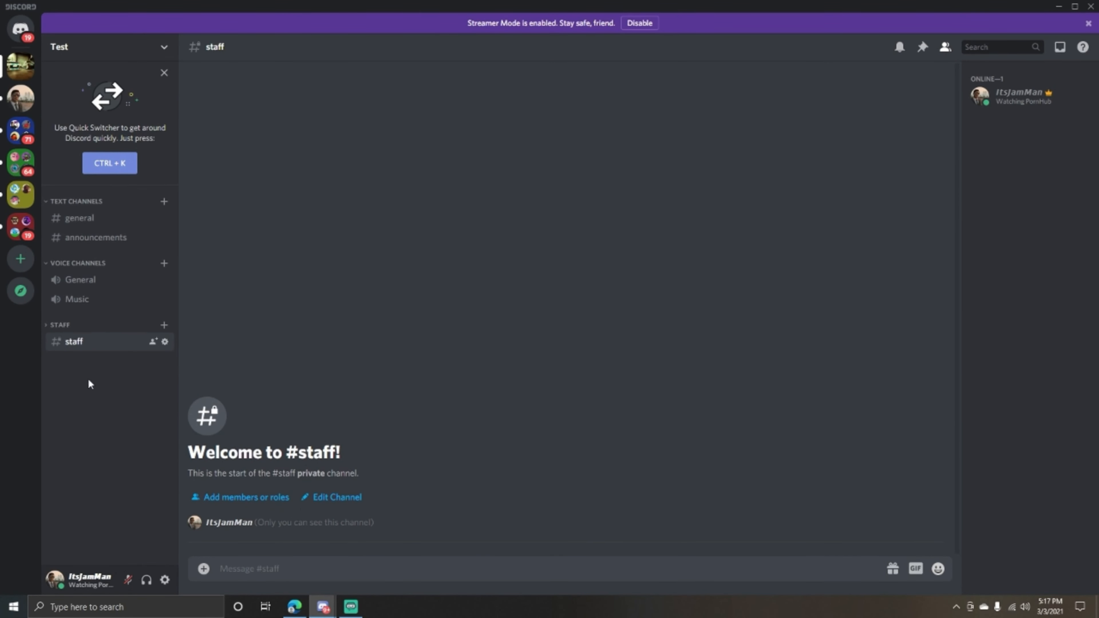
left_click(69, 331)
- Open the notification settings of the Test server
left_click(163, 48)
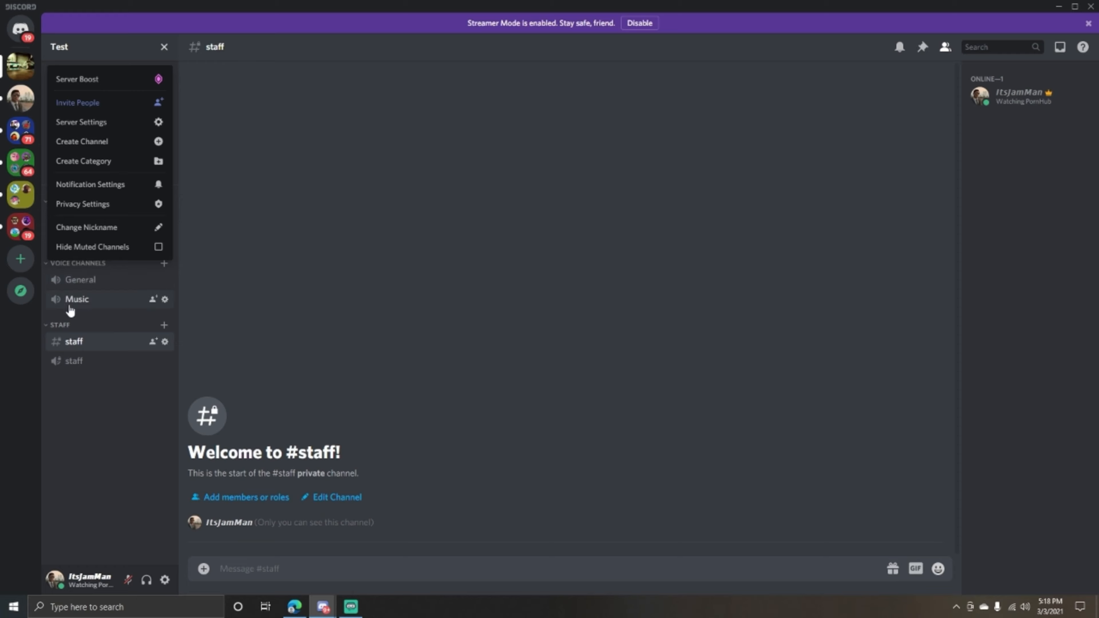
left_click(107, 186)
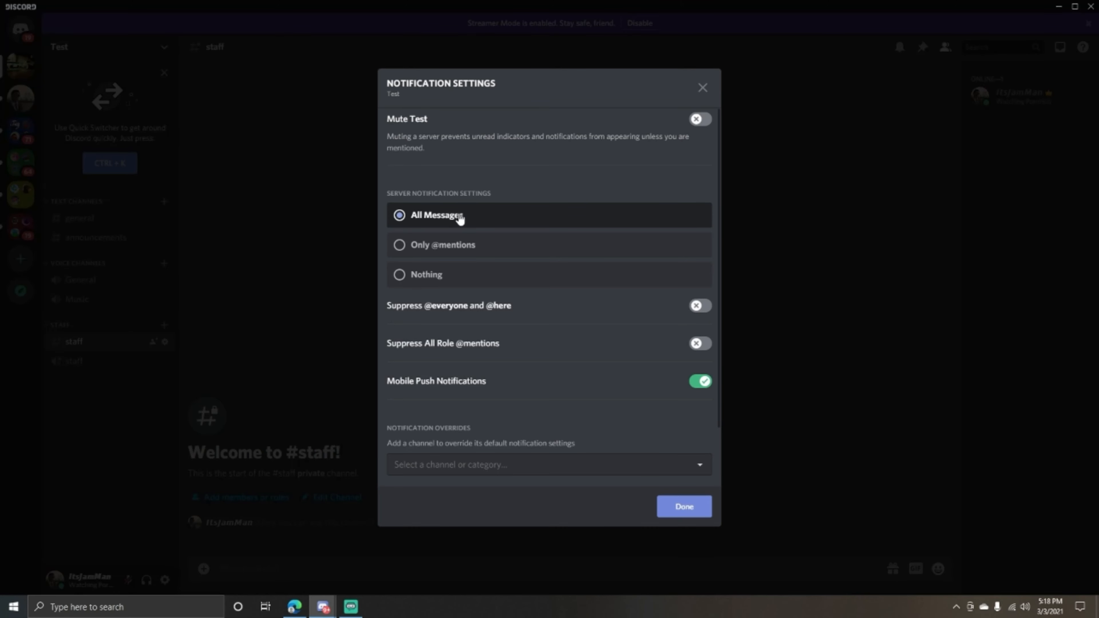
- Try muting the Test server with the duration Until I turn it back on, and unmute it again
left_click(700, 120)
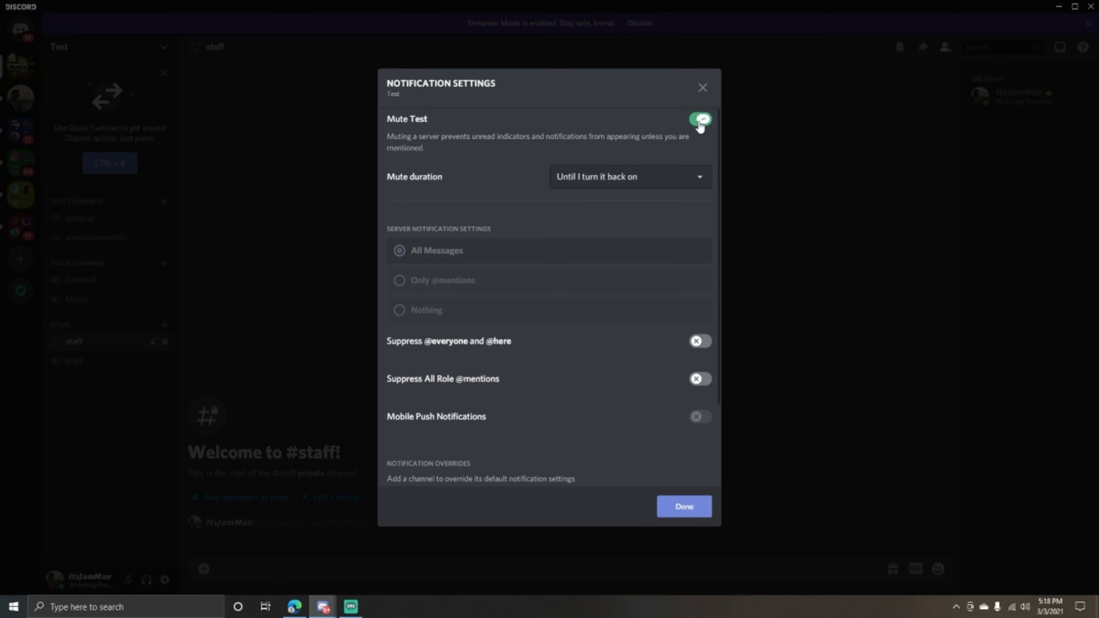
left_click(679, 187)
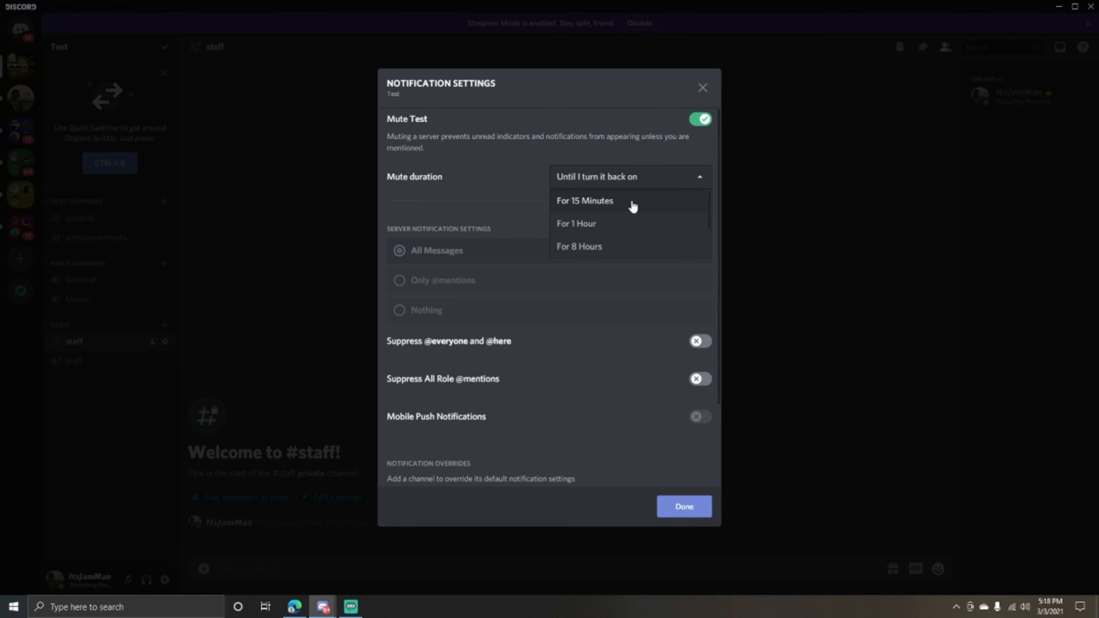
scroll(627, 216, "down", 3)
scroll(625, 221, "up", 3)
scroll(612, 208, "down", 2)
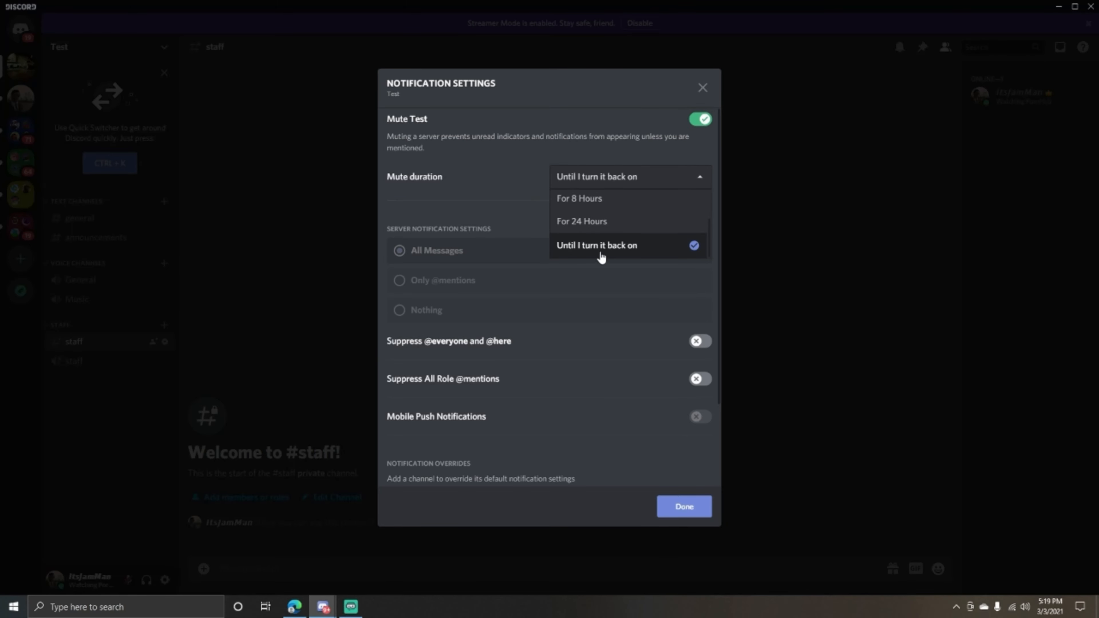
left_click(603, 247)
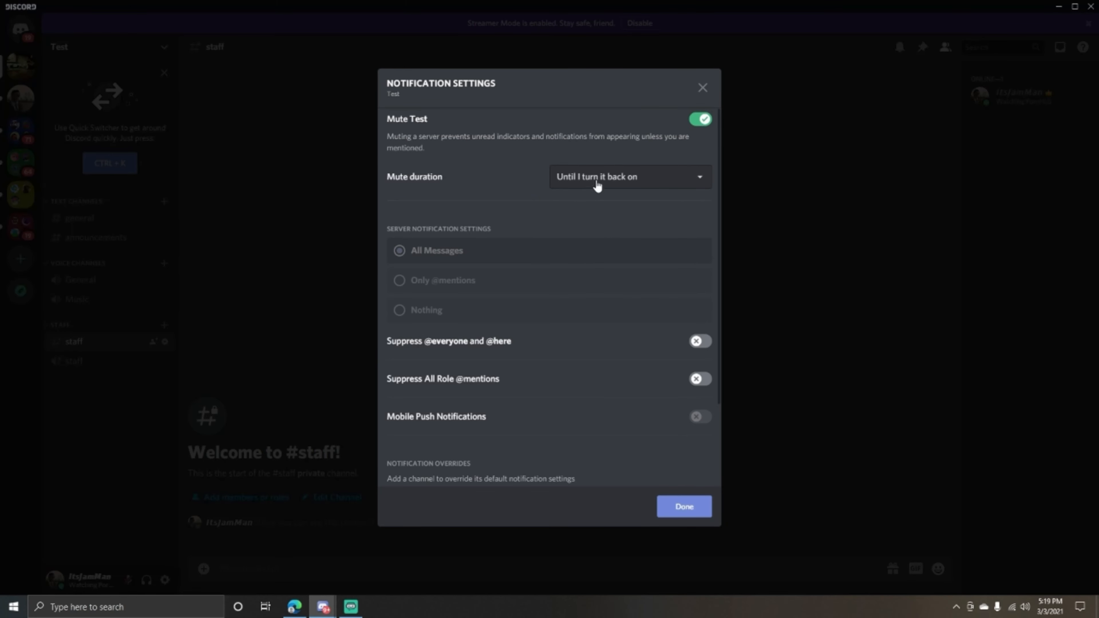
left_click(700, 119)
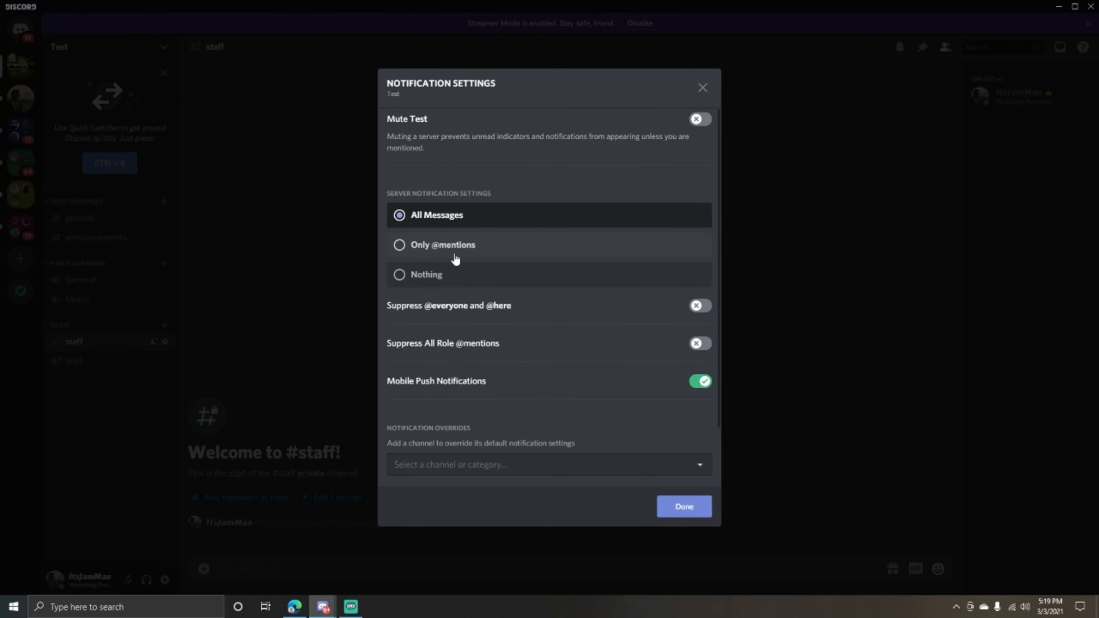
left_click(448, 255)
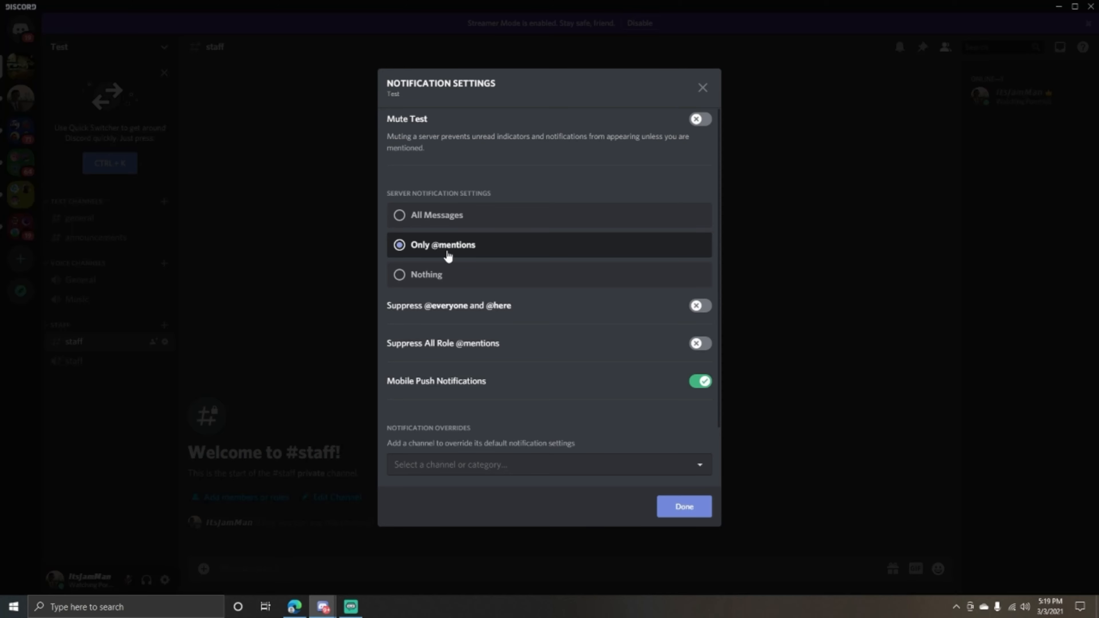
left_click(430, 281)
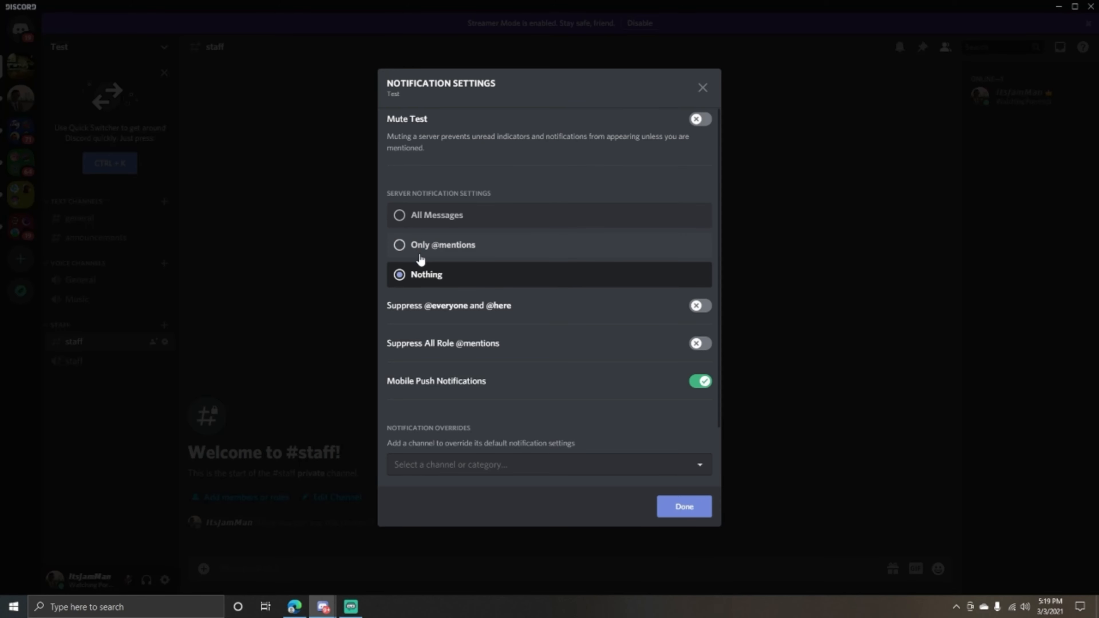
left_click(502, 255)
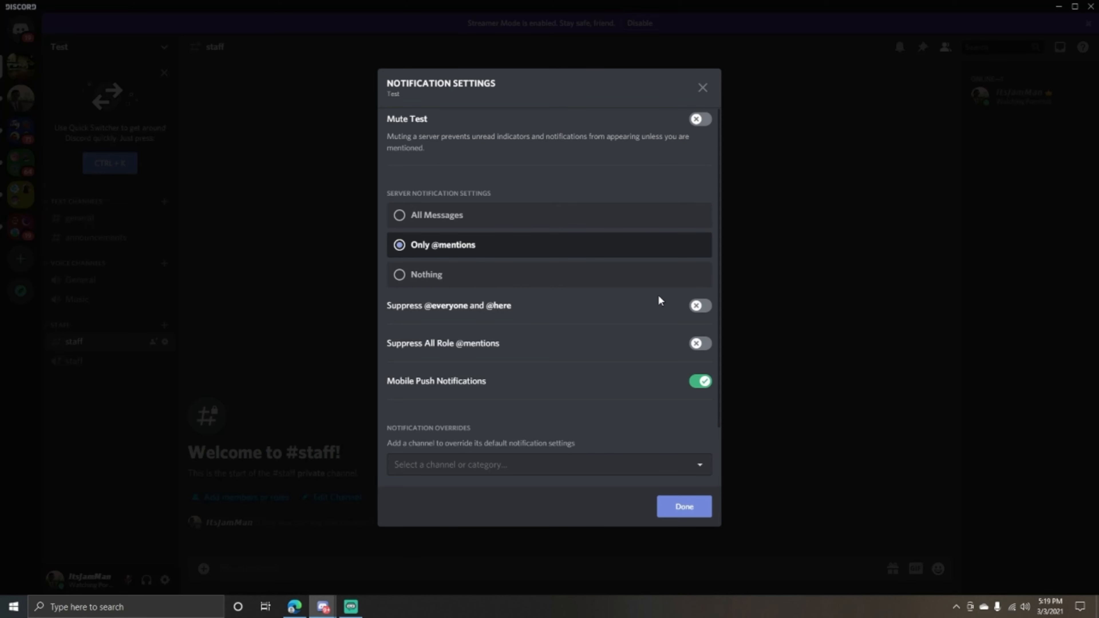
left_click(699, 308)
left_click(703, 346)
left_click(681, 507)
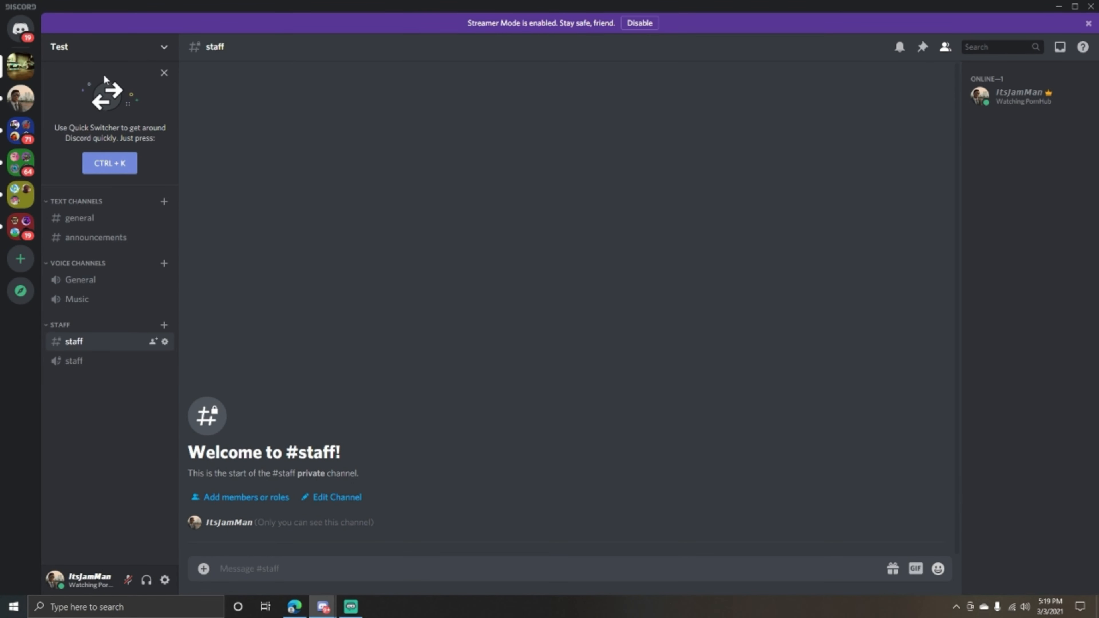
- Open the server settings overview and examine the server name and the available server regions without changing them
left_click(163, 48)
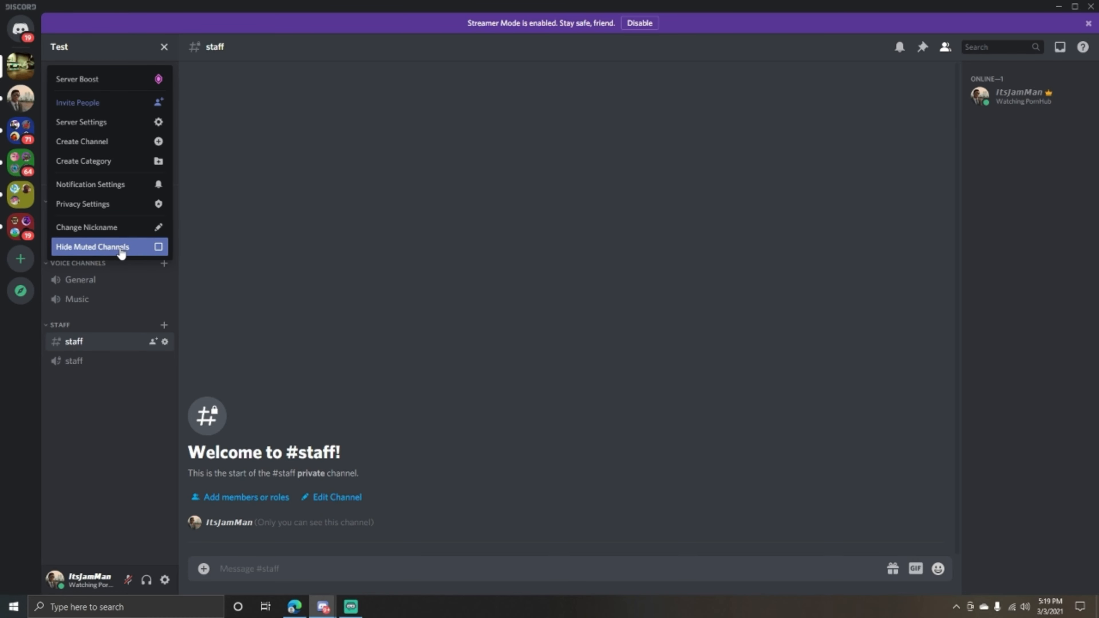
left_click(79, 125)
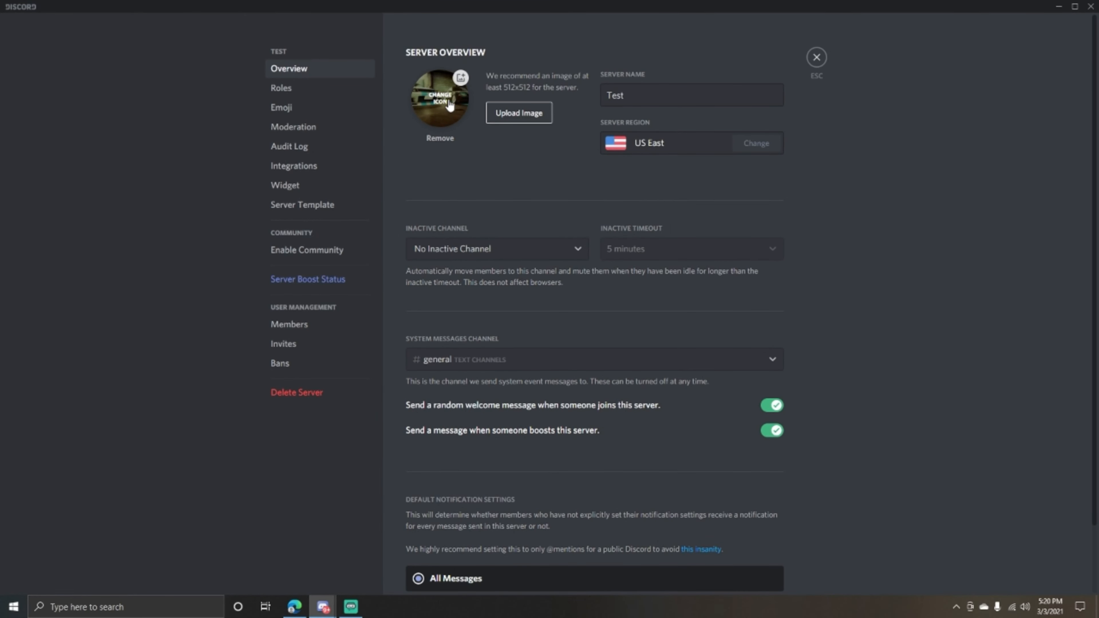
double_click(640, 94)
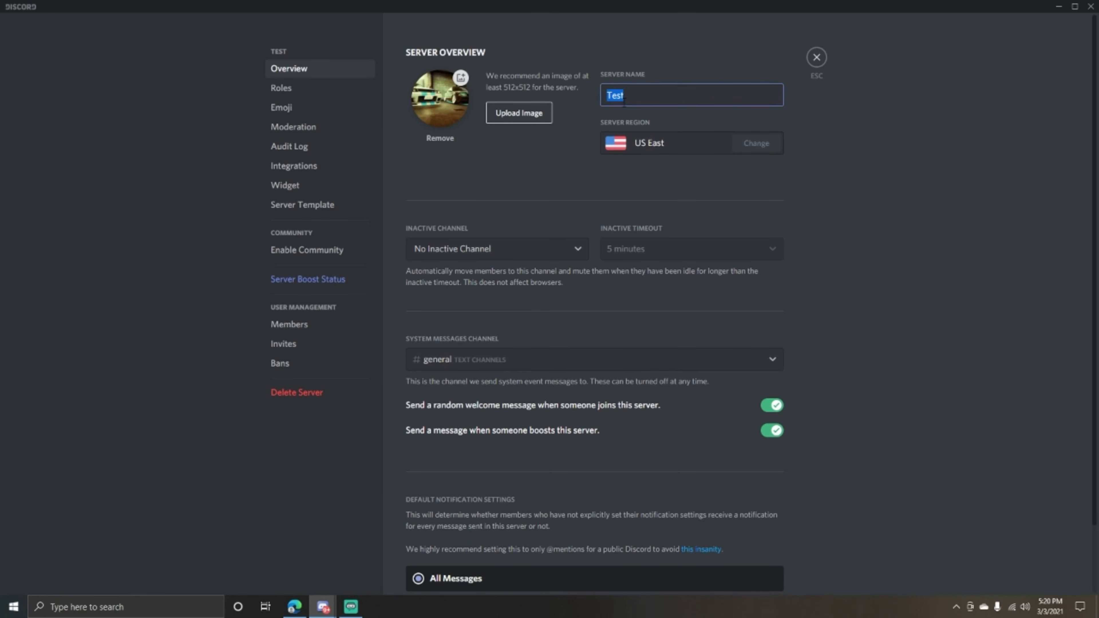
left_click(765, 146)
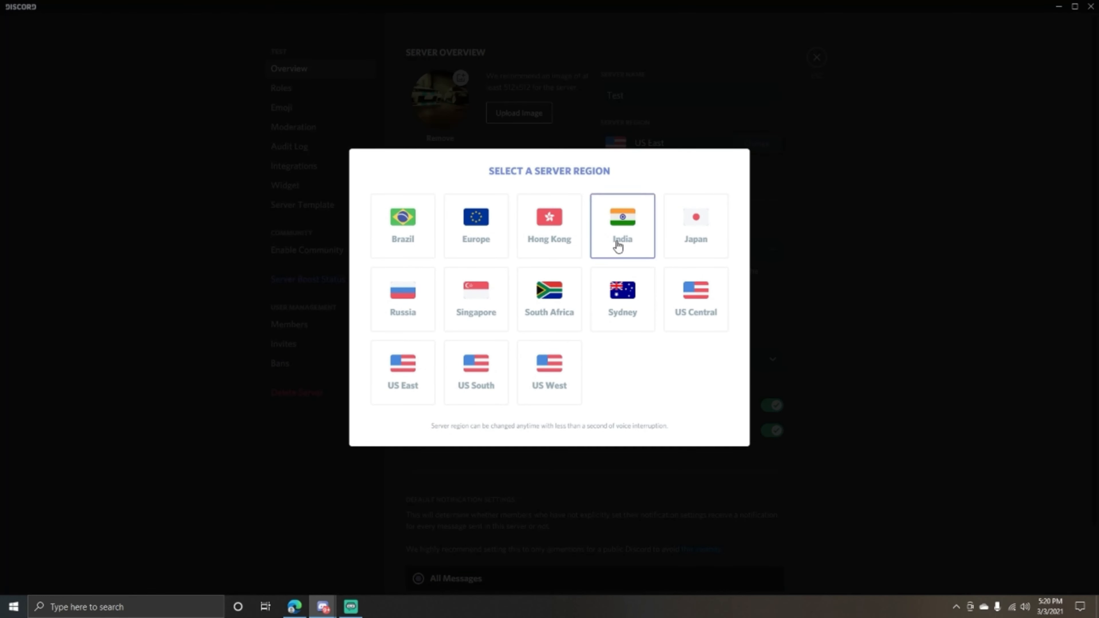
left_click(901, 261)
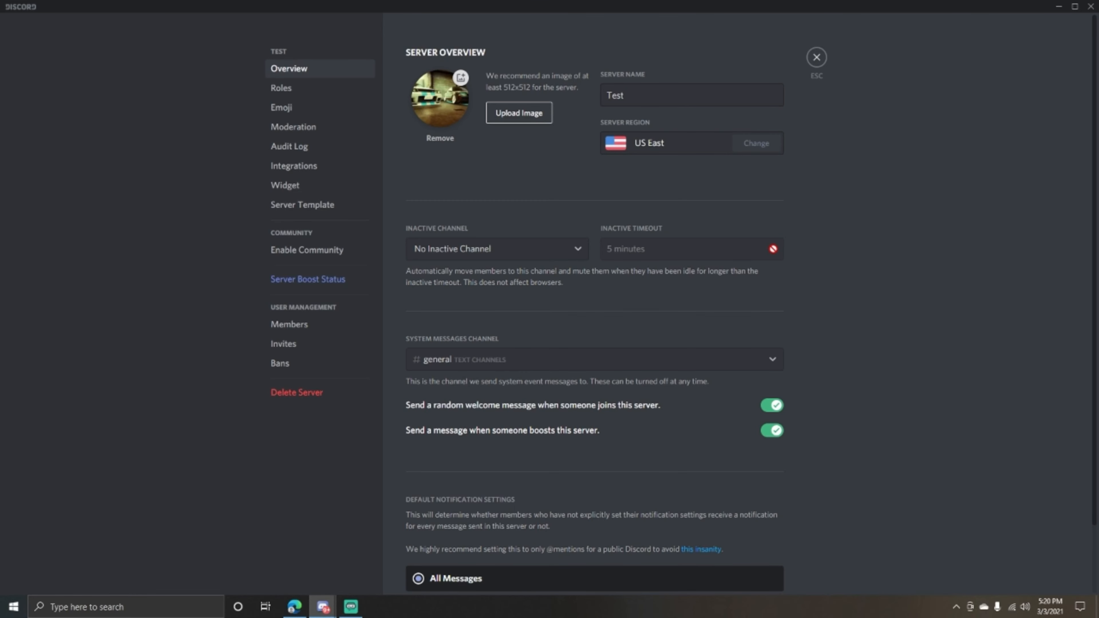
- Review the channel choices for the inactive channel and the system messages channel, leaving both settings as they are
left_click(575, 248)
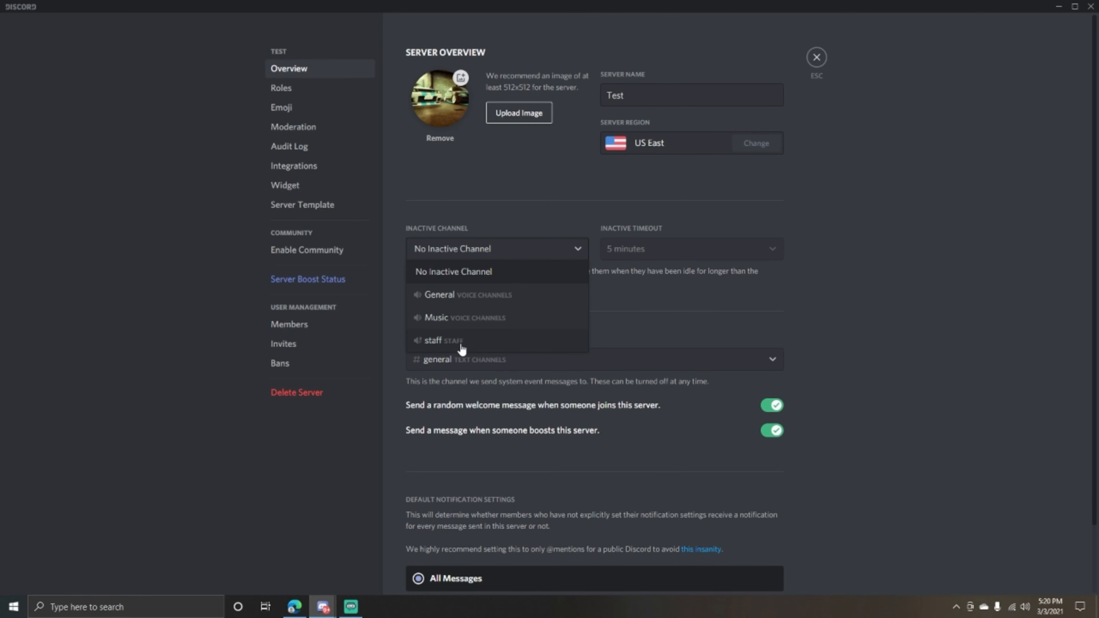
left_click(677, 320)
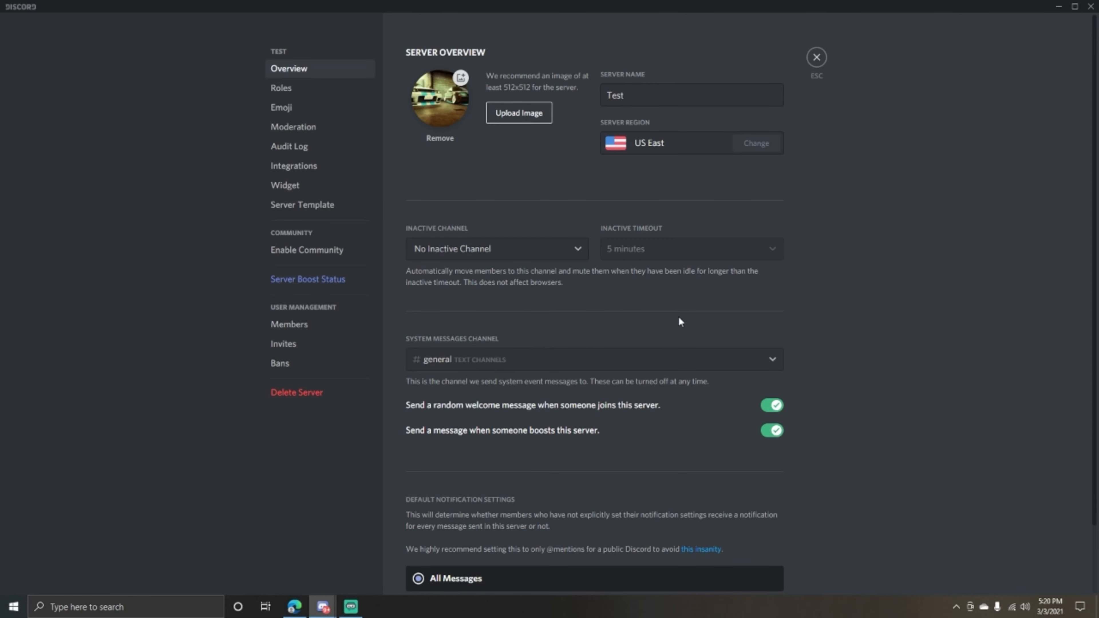
scroll(570, 330, "down", 2)
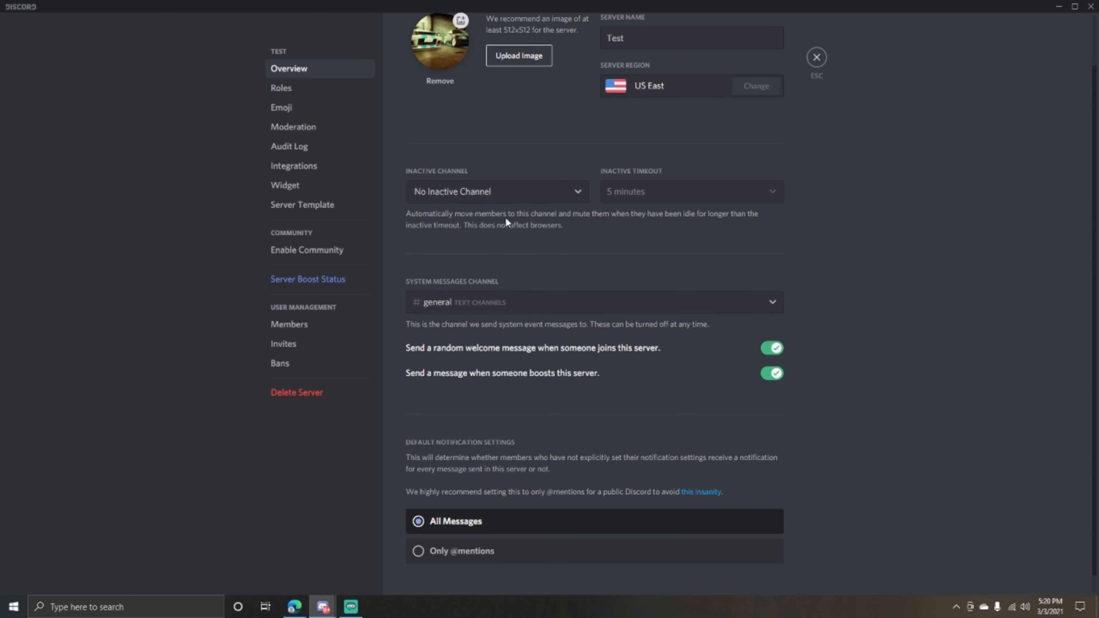
scroll(483, 289, "down", 1)
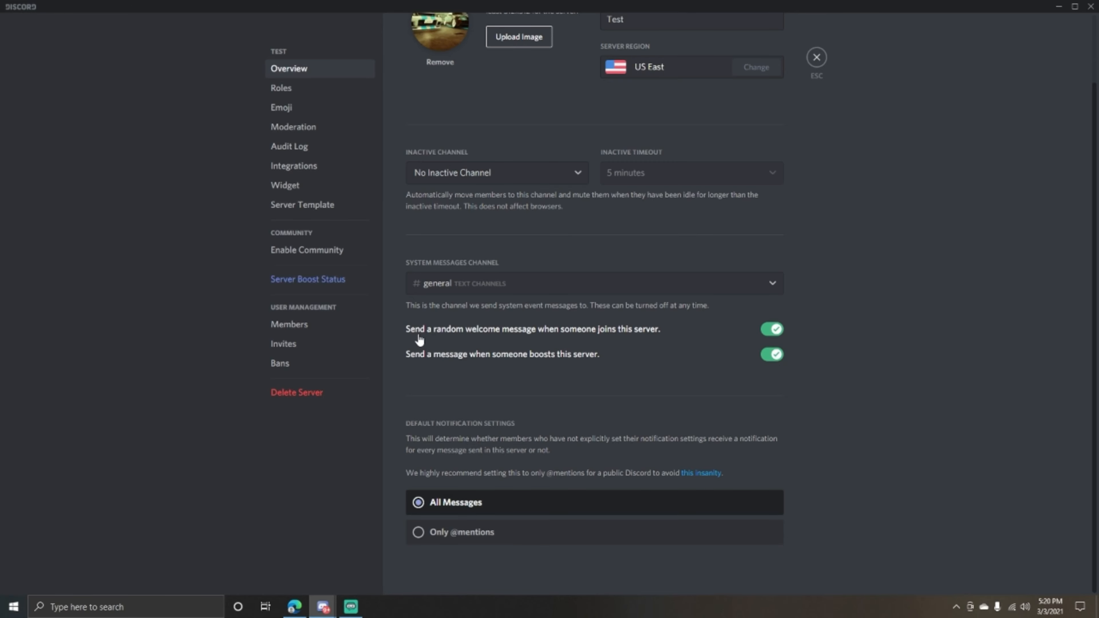
left_click(469, 283)
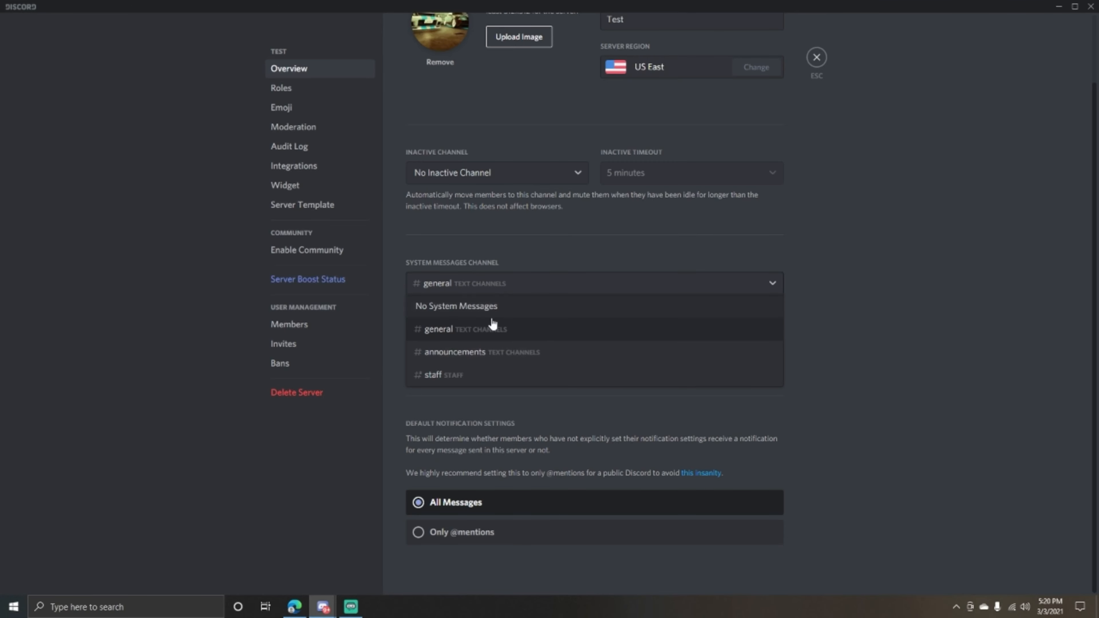
left_click(772, 286)
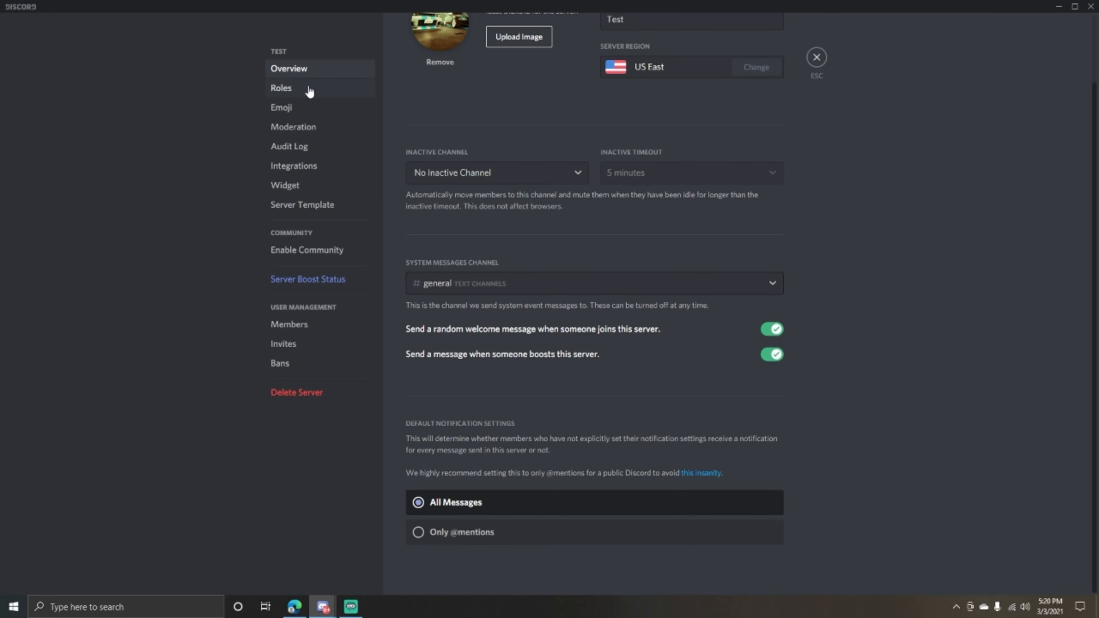
- Create a new server role and name it Owner
left_click(285, 90)
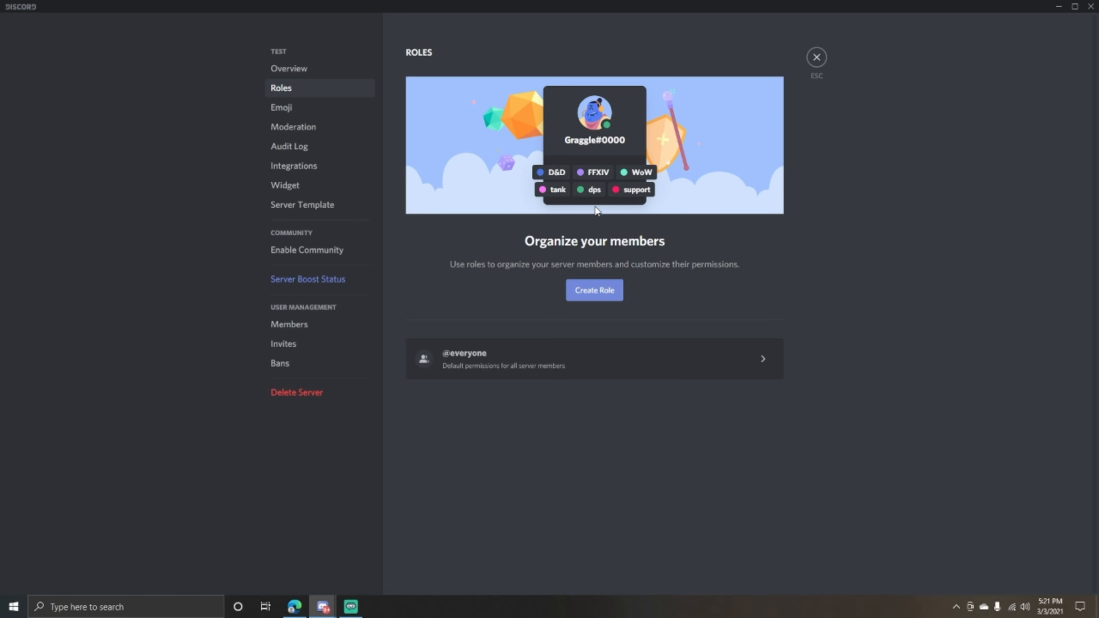
left_click(584, 299)
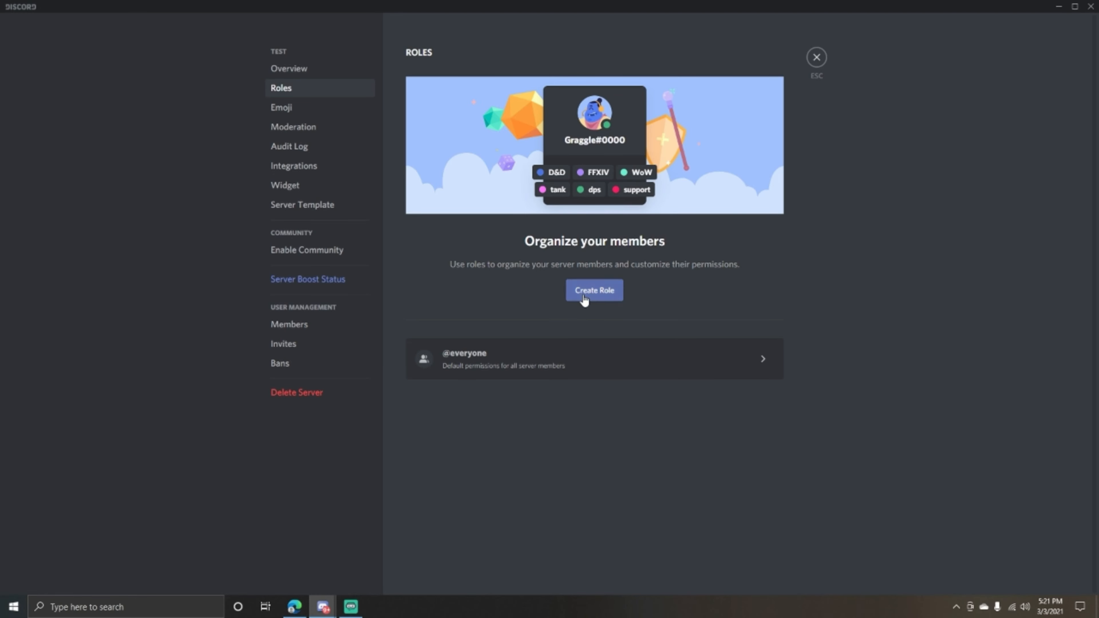
left_click_drag(580, 141, 542, 142)
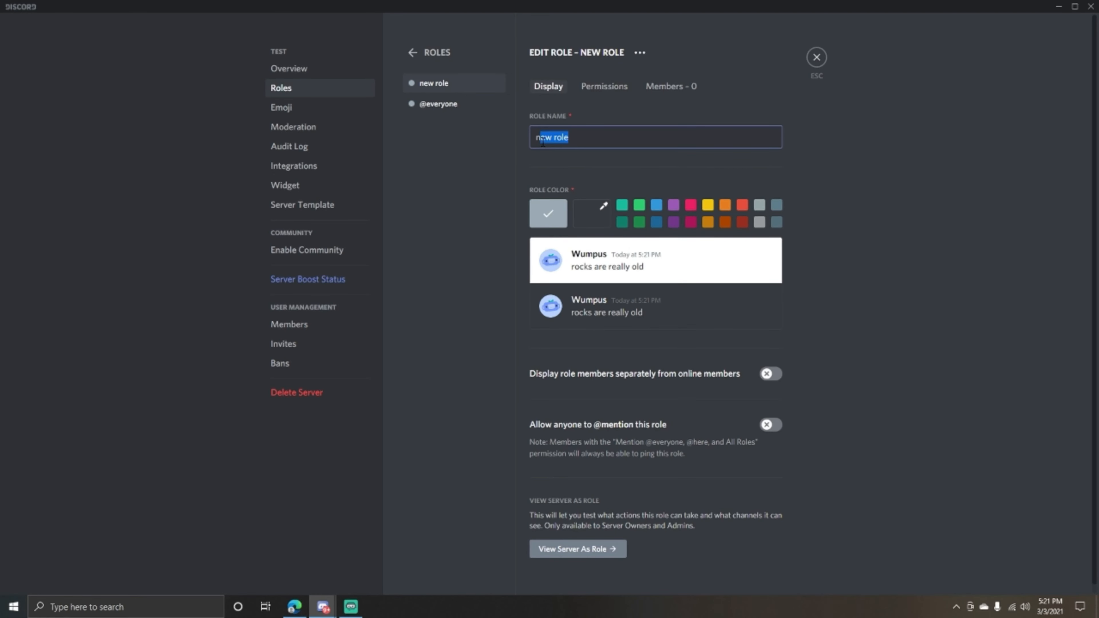
type("Owner")
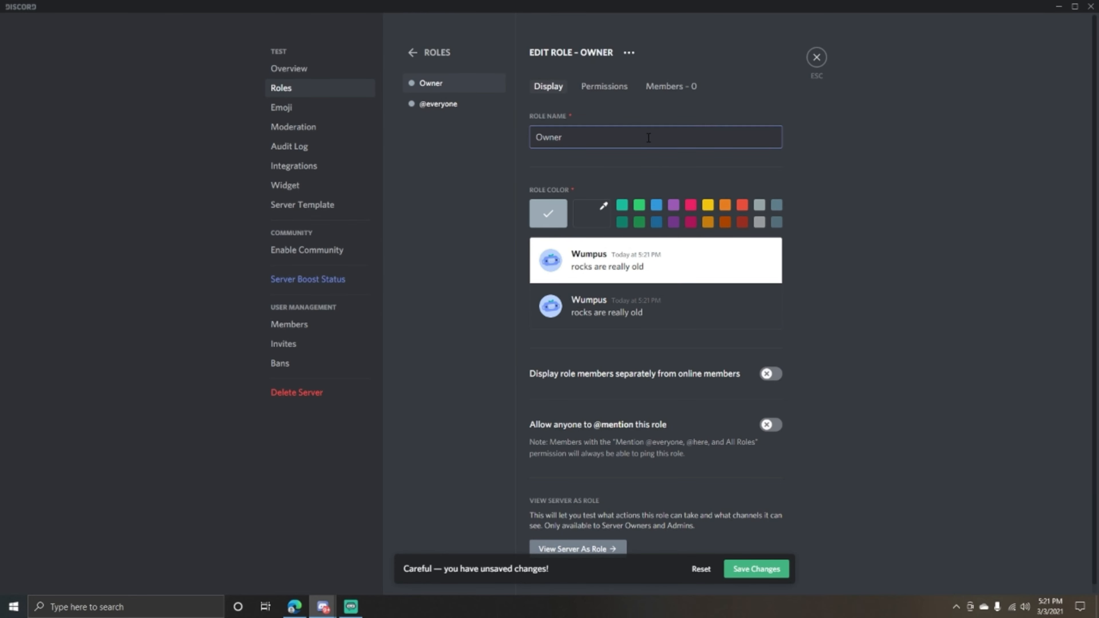
left_click(741, 209)
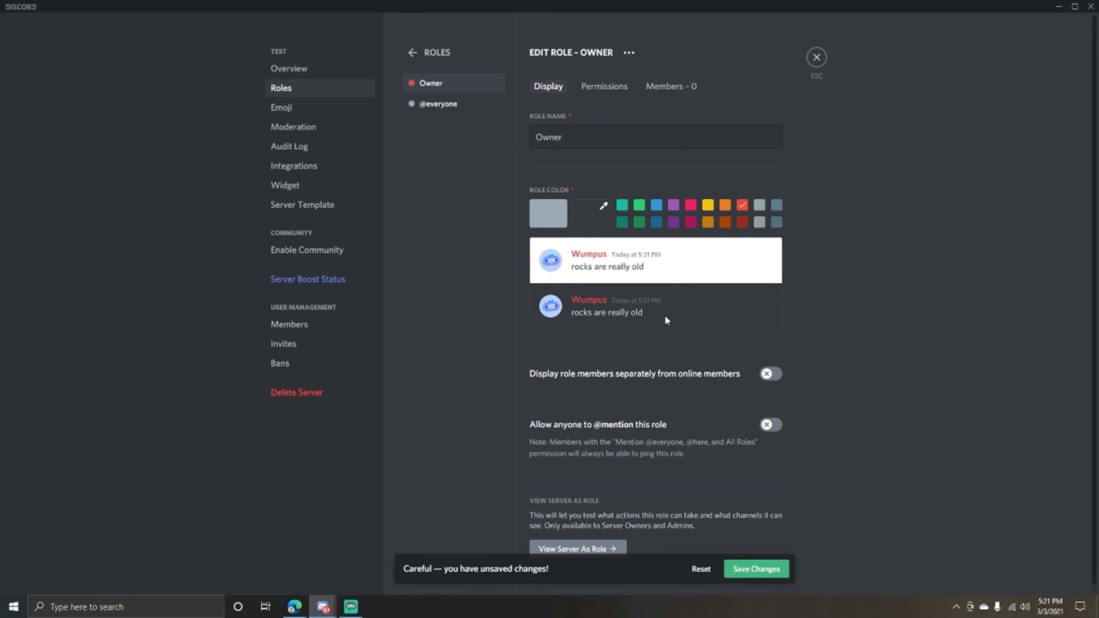
scroll(657, 316, "down", 1)
left_click(770, 365)
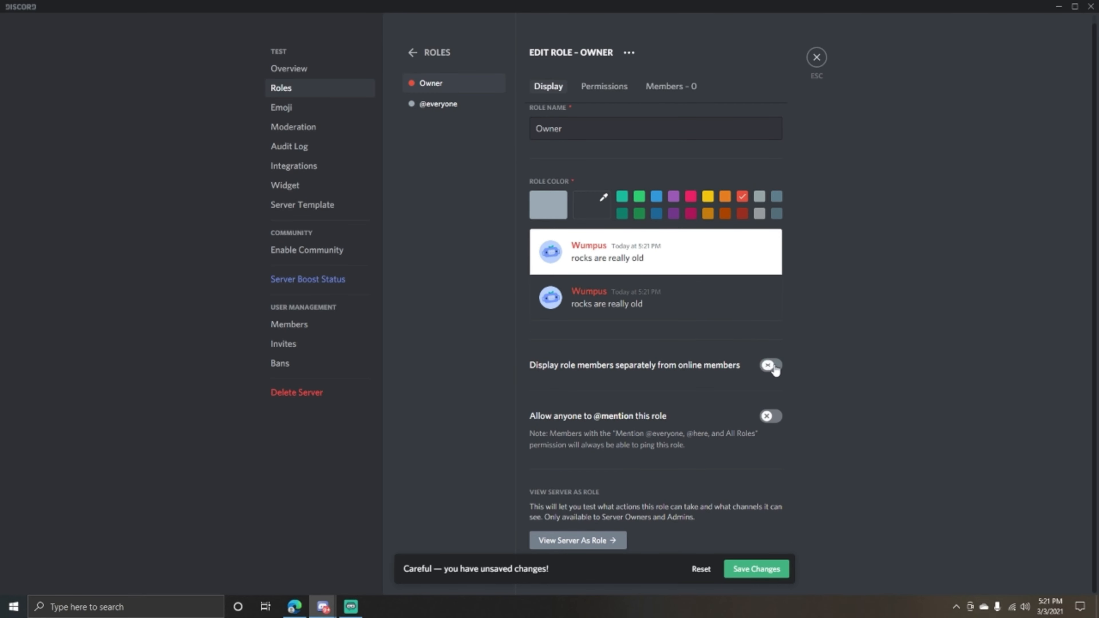
left_click(769, 418)
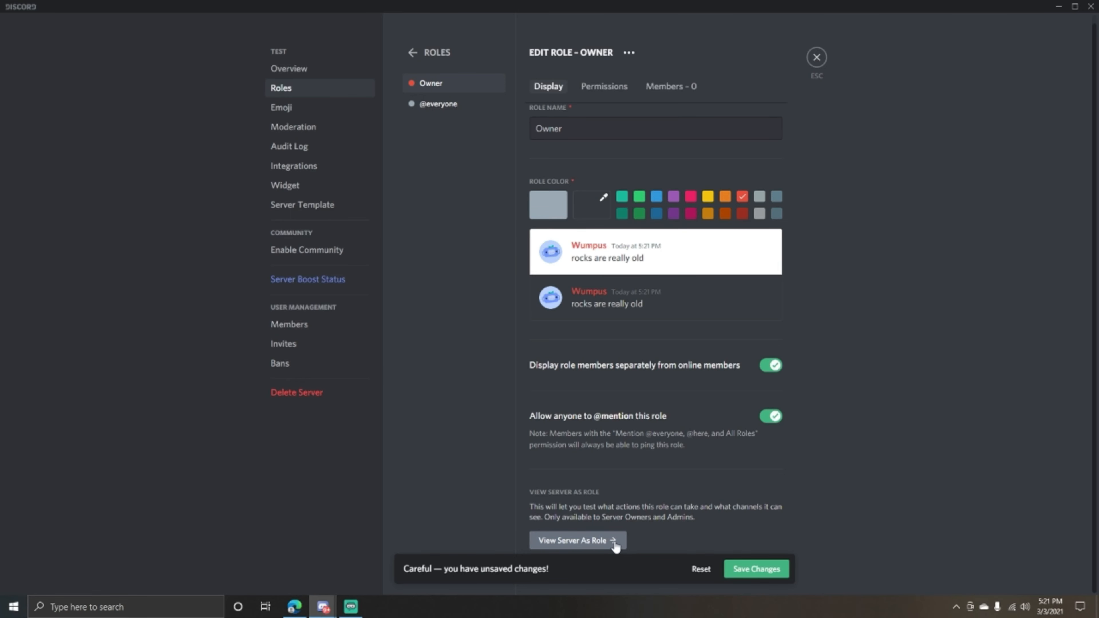
left_click(758, 570)
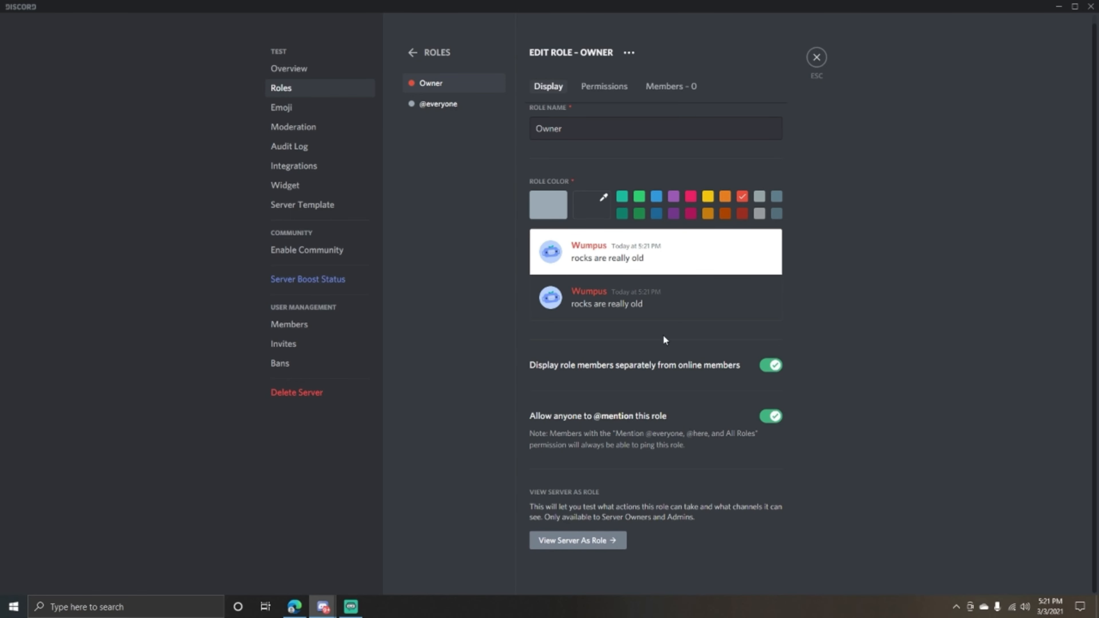
- Grant the Owner role Manage Channels, Manage Roles, Manage Emojis, View Audit Log, Manage Webhooks and Manage Server permissions
left_click(600, 93)
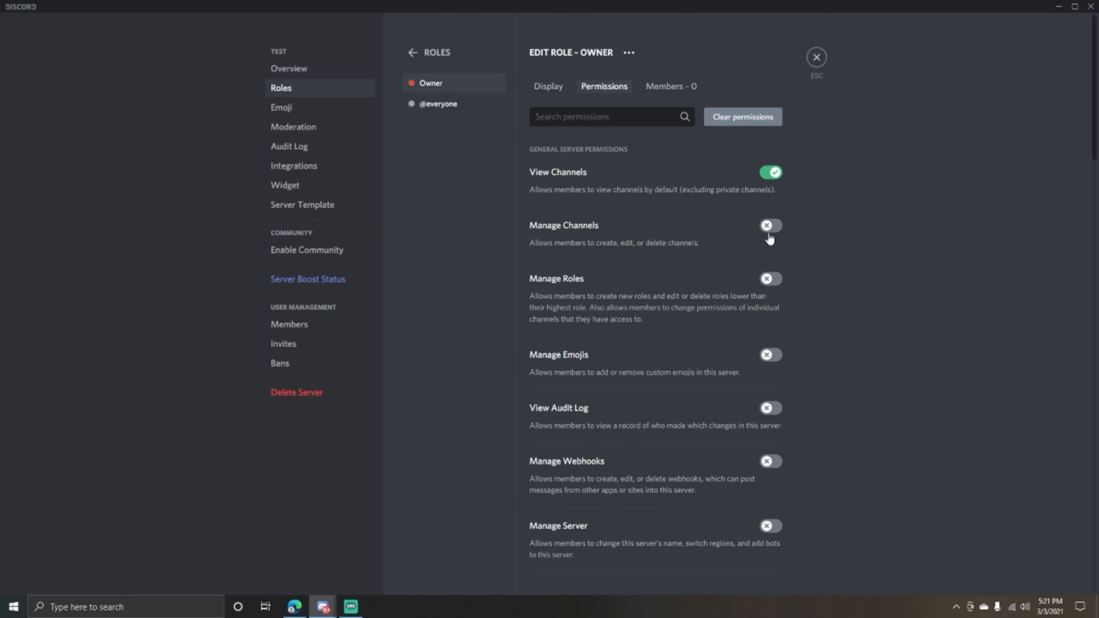
left_click(769, 225)
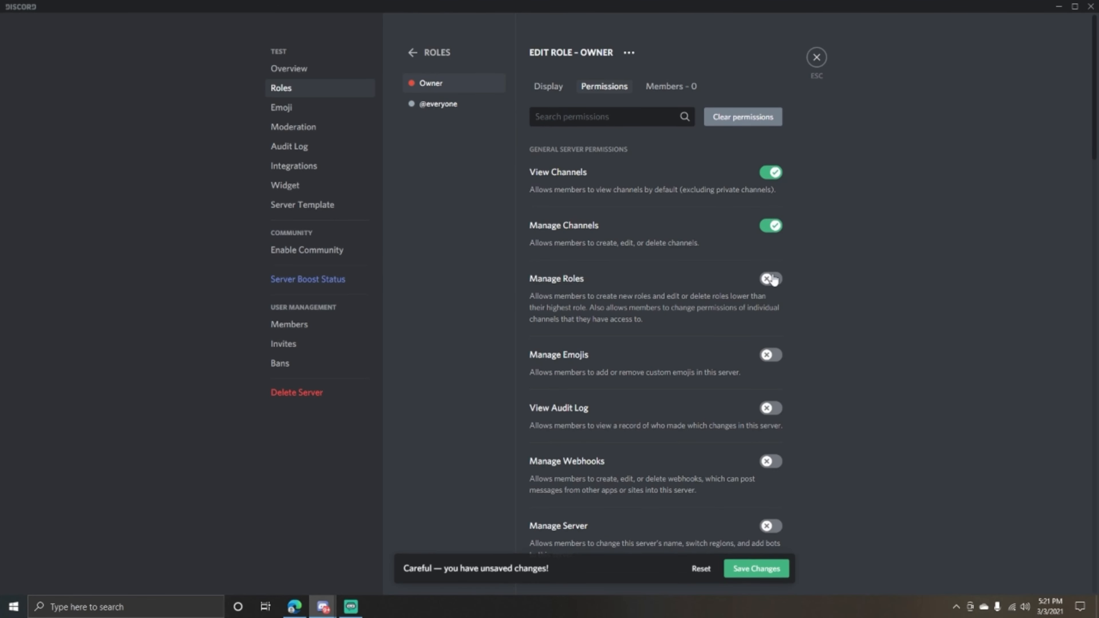
left_click(772, 279)
scroll(778, 320, "down", 1)
left_click(769, 351)
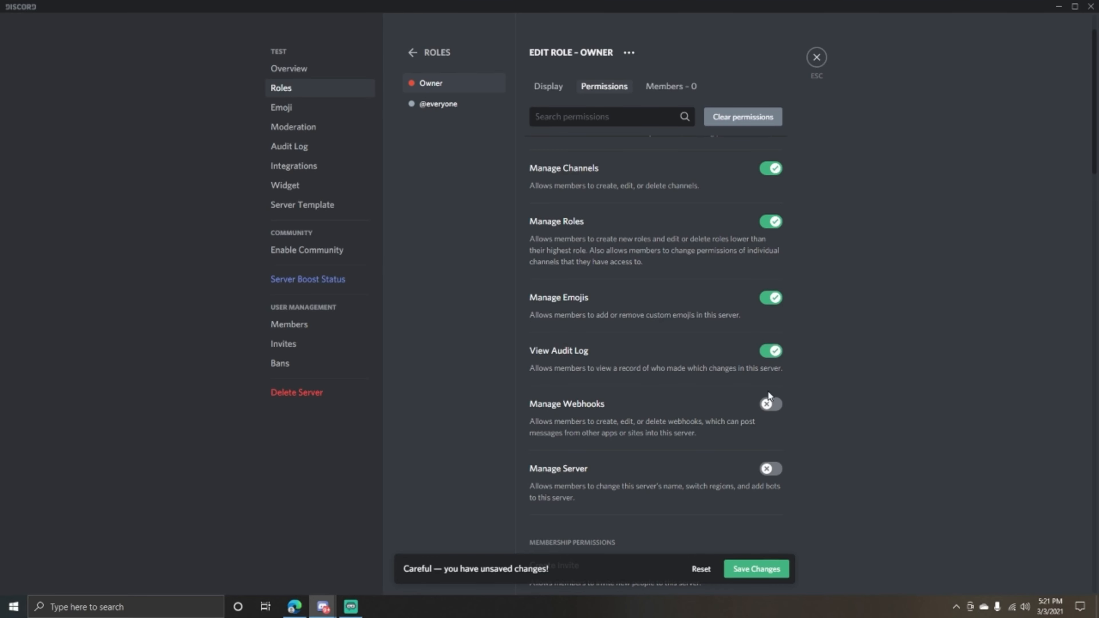
left_click(770, 405)
scroll(770, 404, "down", 1)
left_click(770, 409)
- Grant the Owner role the Manage Nicknames, Kick Members and Ban Members permissions
scroll(719, 405, "down", 4)
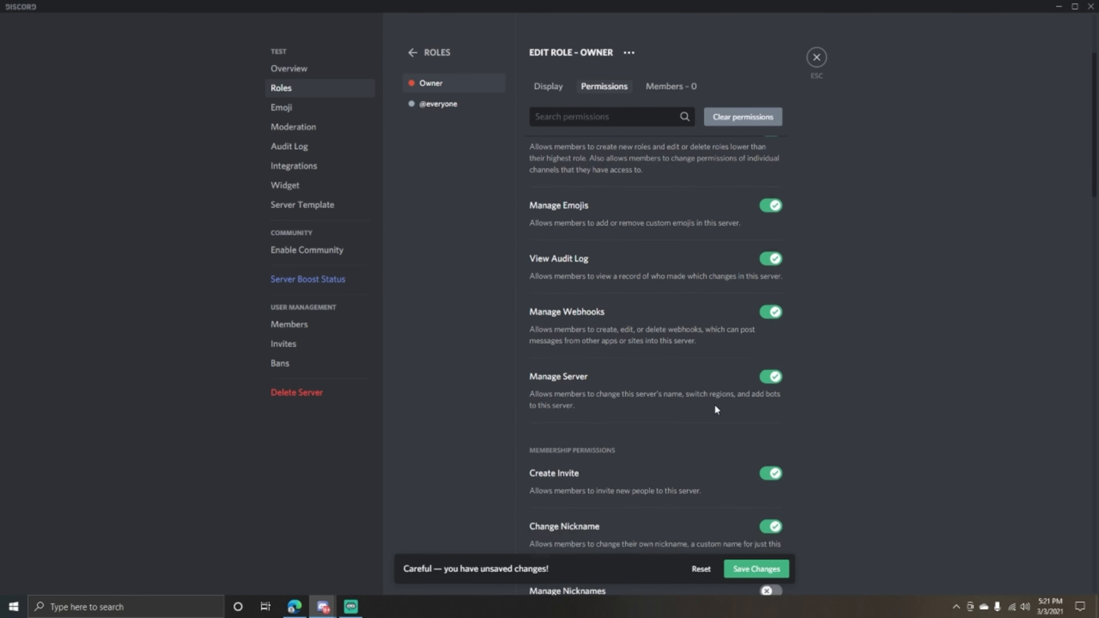
left_click(771, 399)
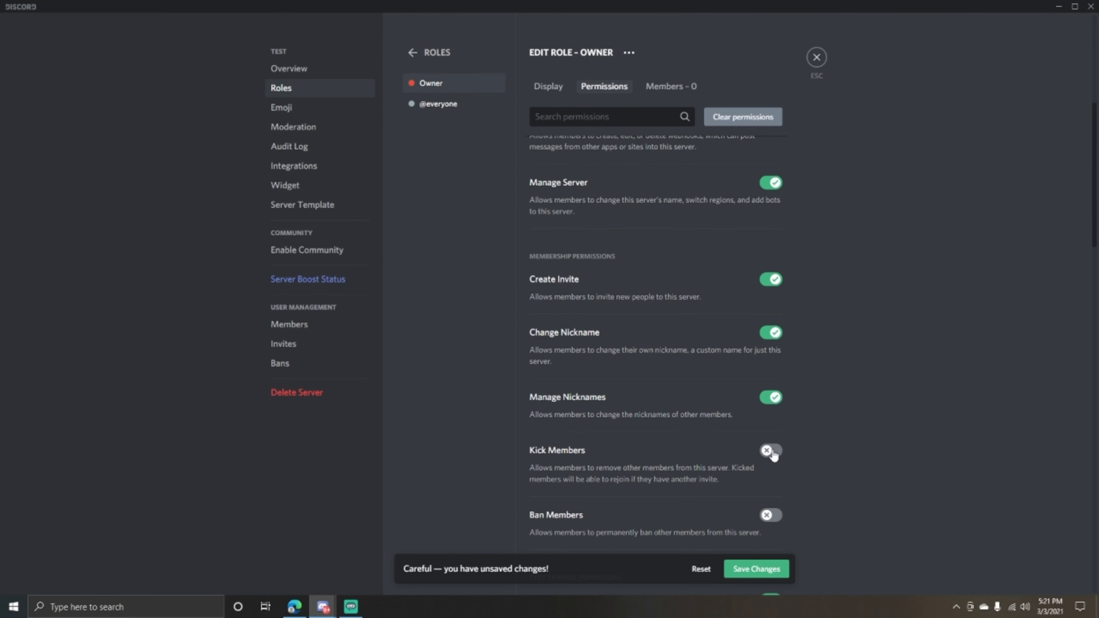
left_click(770, 451)
scroll(771, 464, "down", 3)
left_click(770, 404)
- Grant the Owner role the Manage Messages and Send Text-to-Speech Messages permissions
scroll(769, 426, "down", 8)
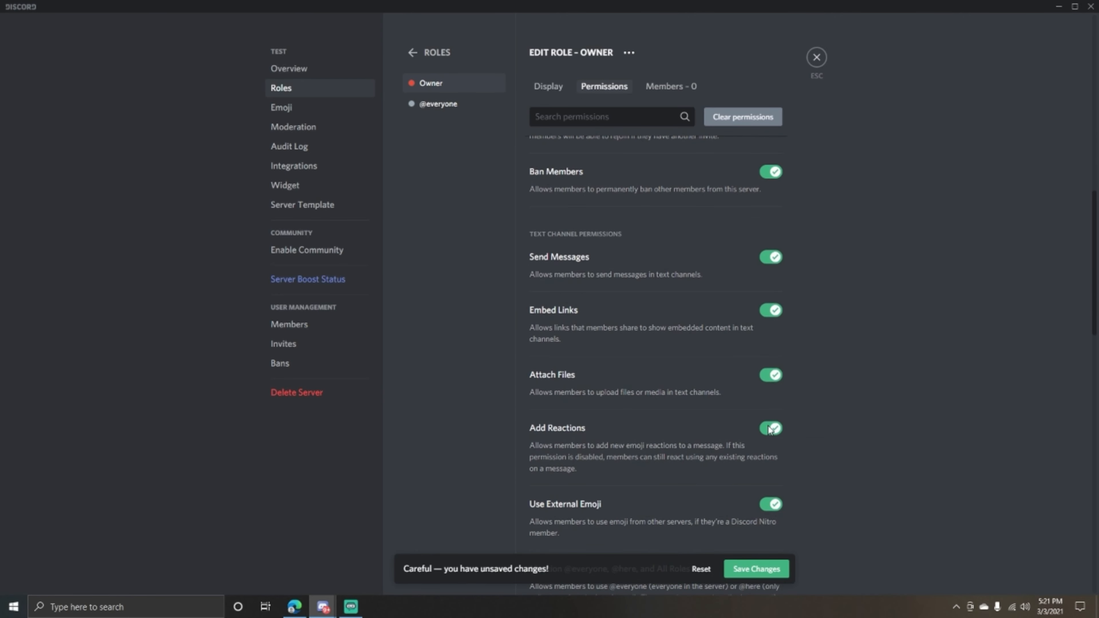
scroll(768, 426, "down", 4)
left_click(770, 306)
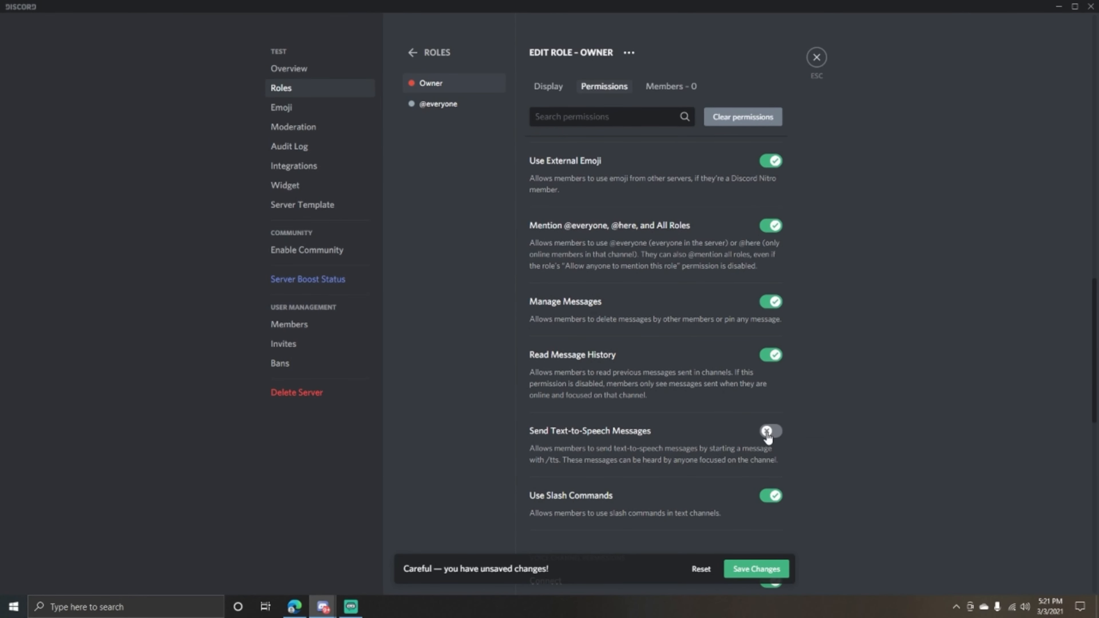
left_click(769, 432)
- Grant the Owner role Priority Speaker, Mute Members, Deafen Members, Move Members and Administrator permissions, and save the changes
scroll(767, 433, "down", 5)
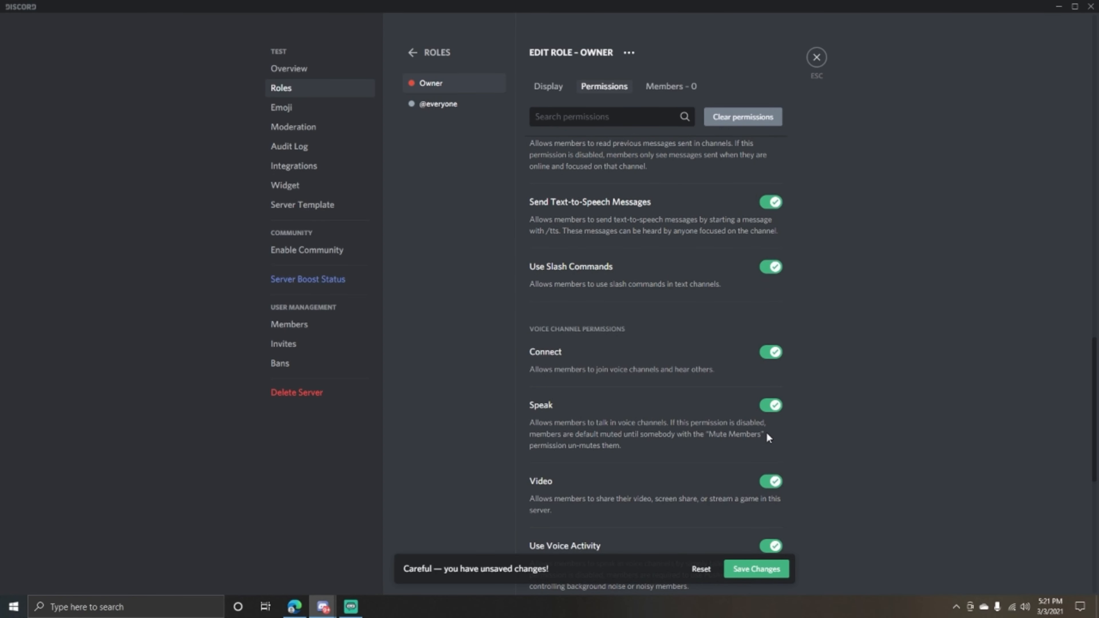
scroll(768, 437, "down", 5)
left_click(770, 393)
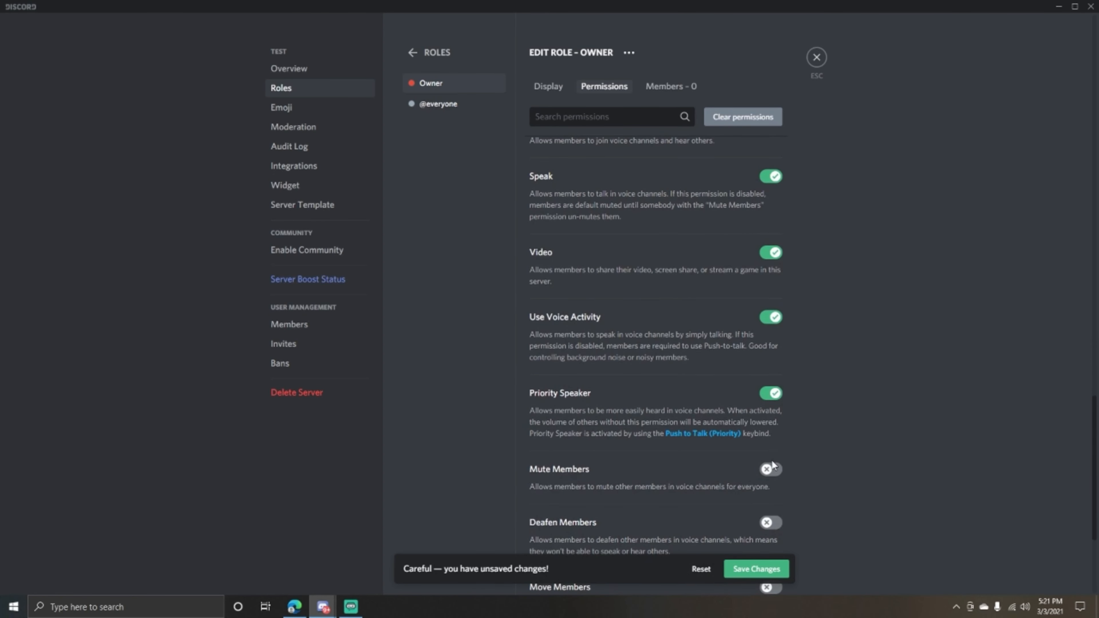
left_click(770, 468)
scroll(772, 498, "down", 4)
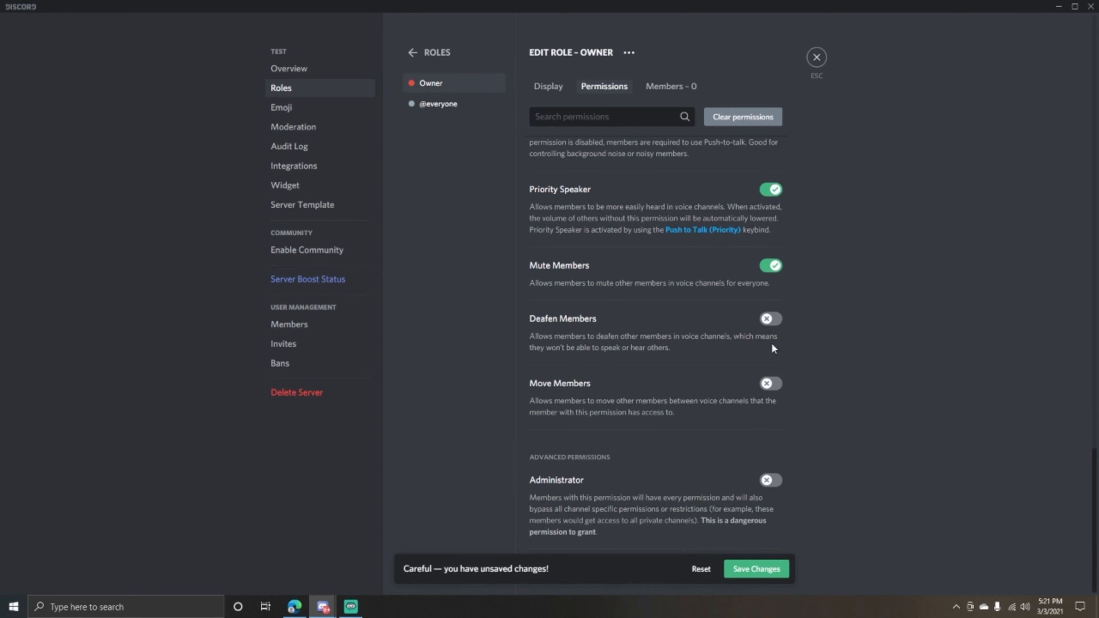
left_click(770, 318)
left_click(770, 384)
left_click(766, 481)
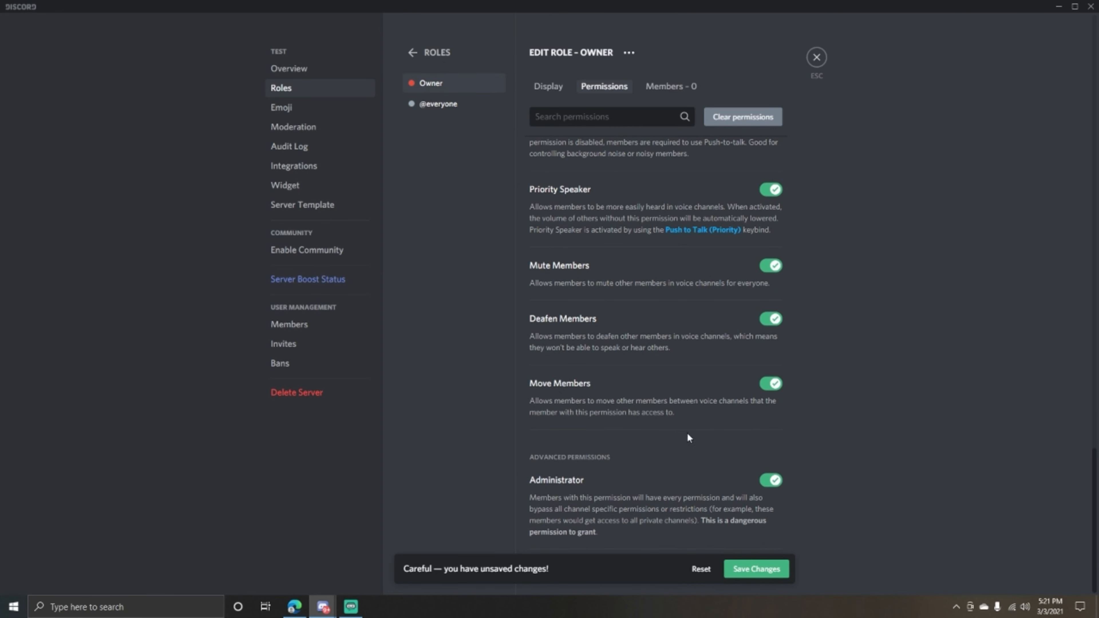
left_click(757, 569)
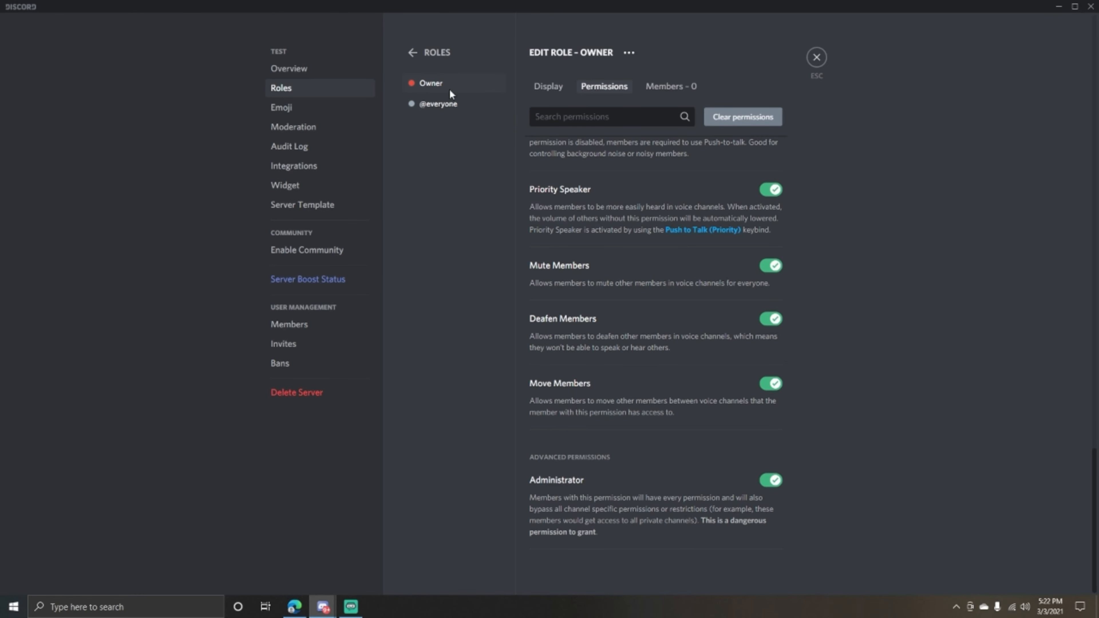
- Leave the server settings and assign the Owner role to the server's only online member
left_click(816, 57)
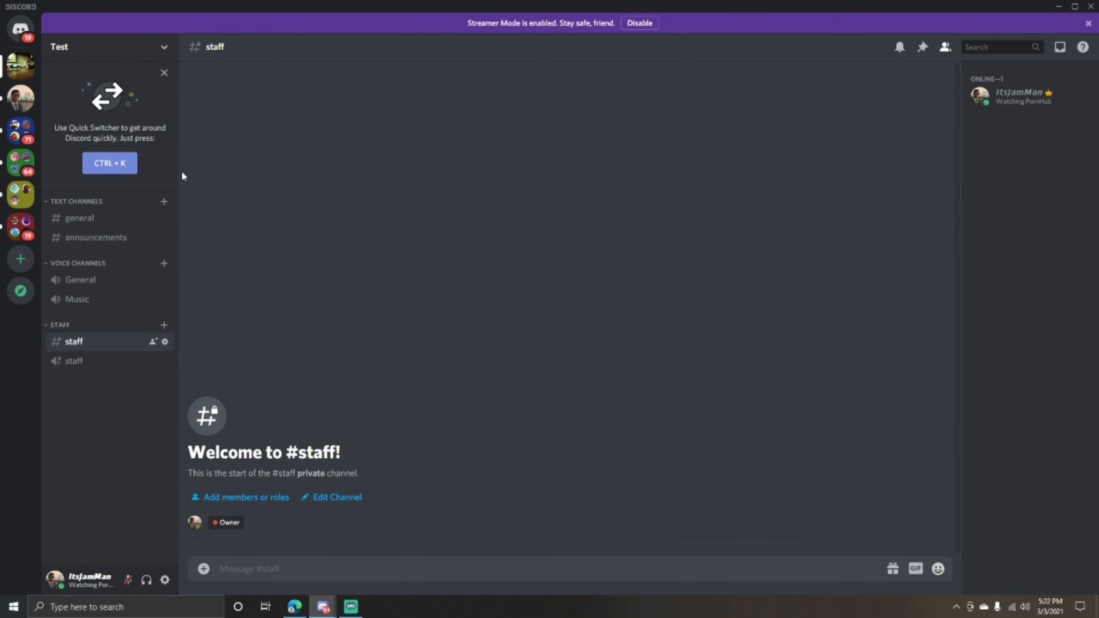
left_click(1040, 97)
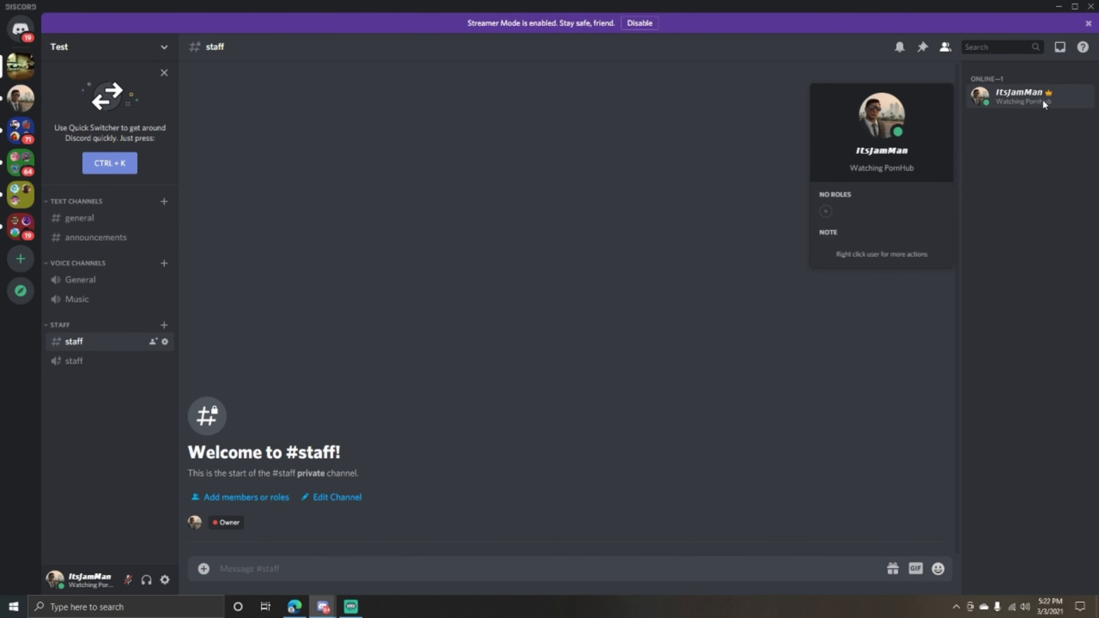
left_click(828, 214)
left_click(809, 268)
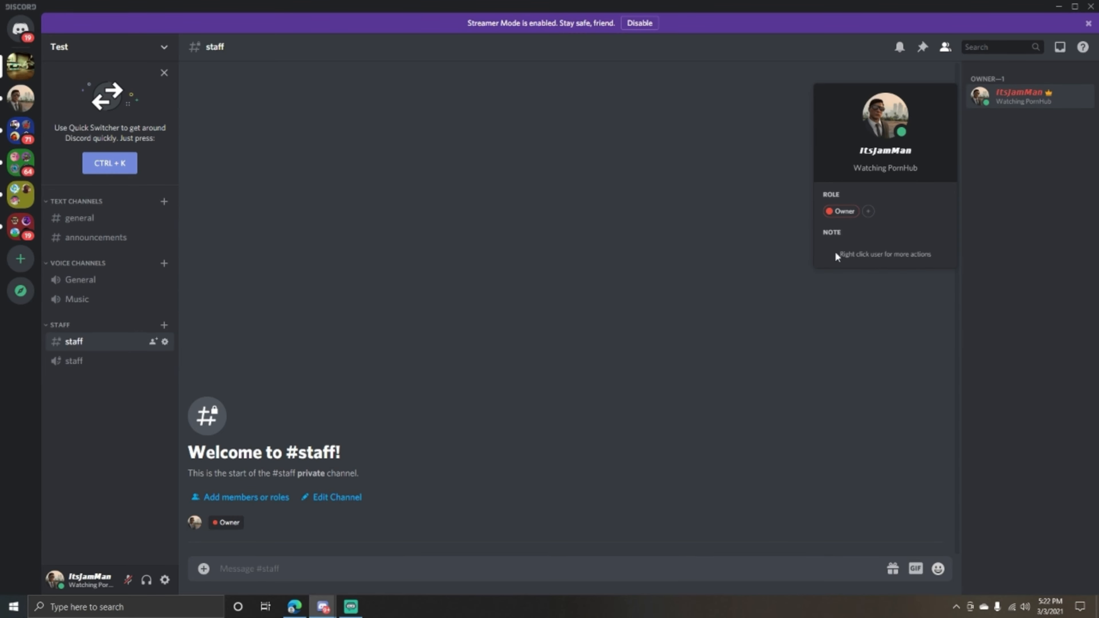
left_click(971, 181)
- Send the message "Hi" in the general text channel and check the sender's role in their profile
left_click(82, 218)
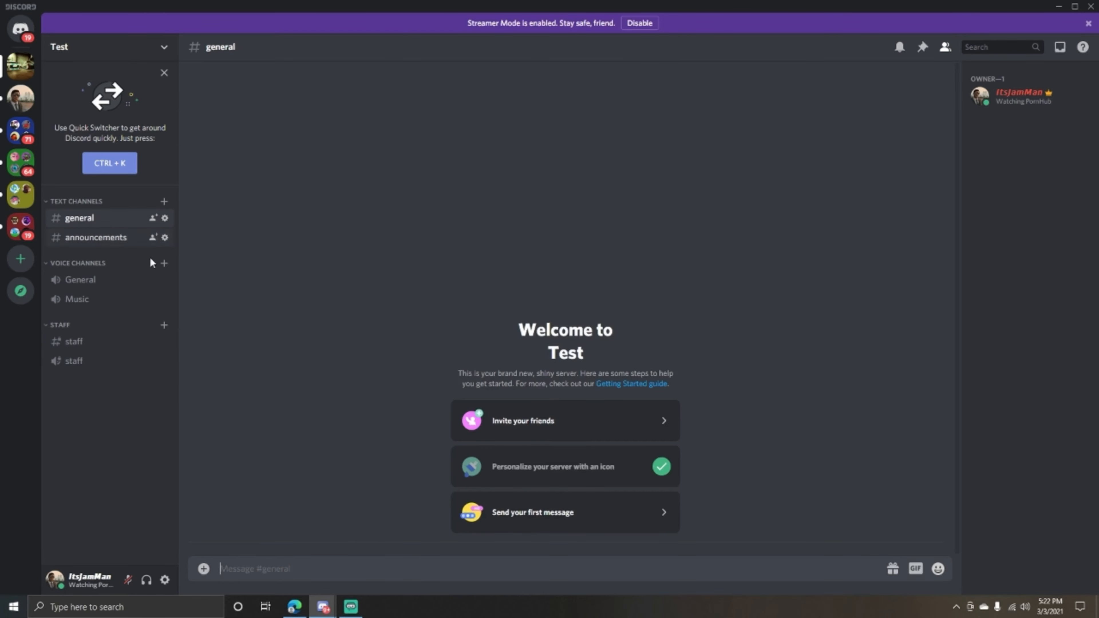
type("Hi")
key("Return")
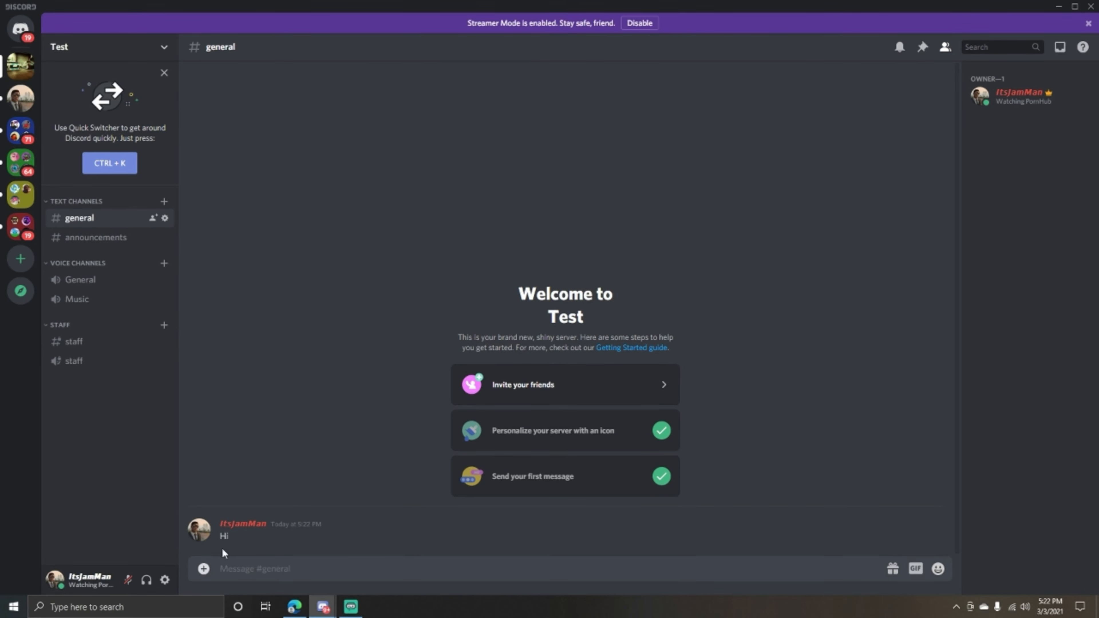
left_click(255, 525)
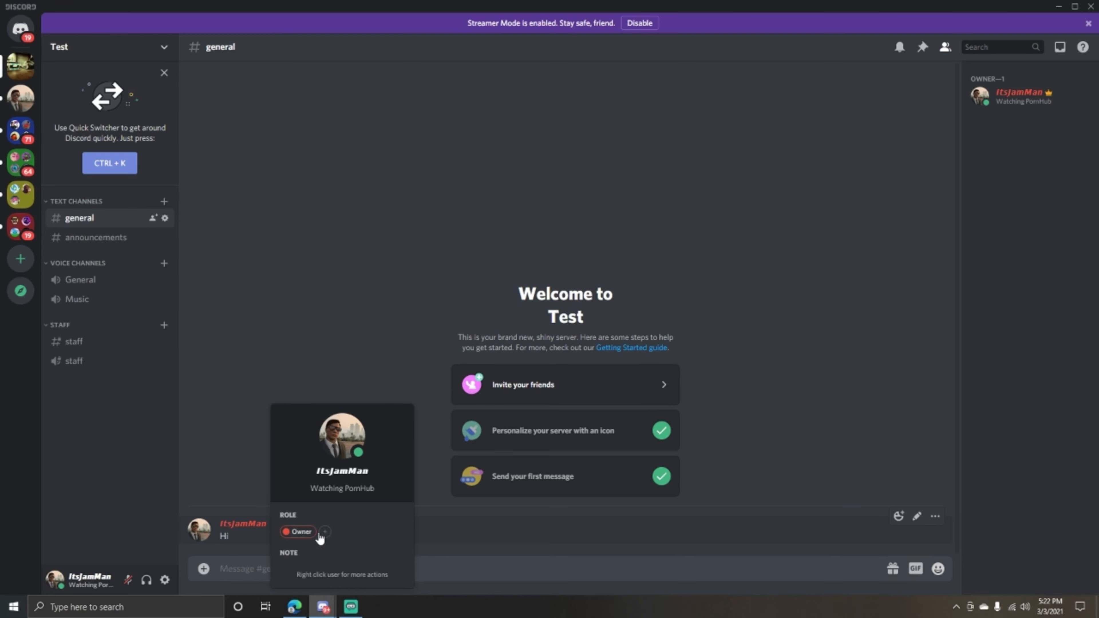
left_click(369, 297)
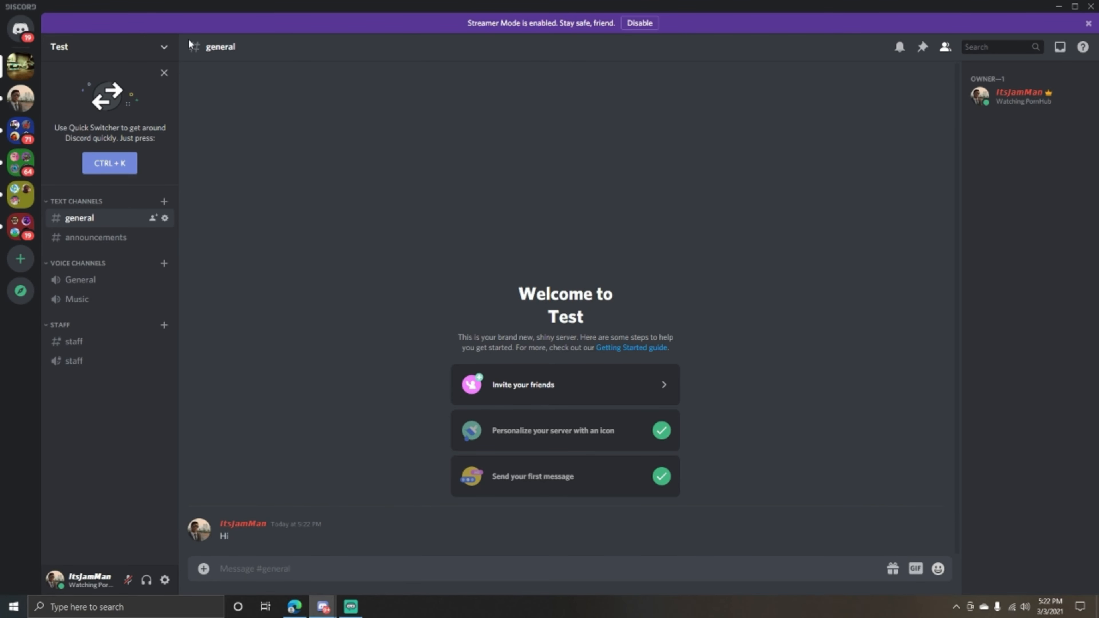
- Create another role in the server settings and name it Member
left_click(164, 48)
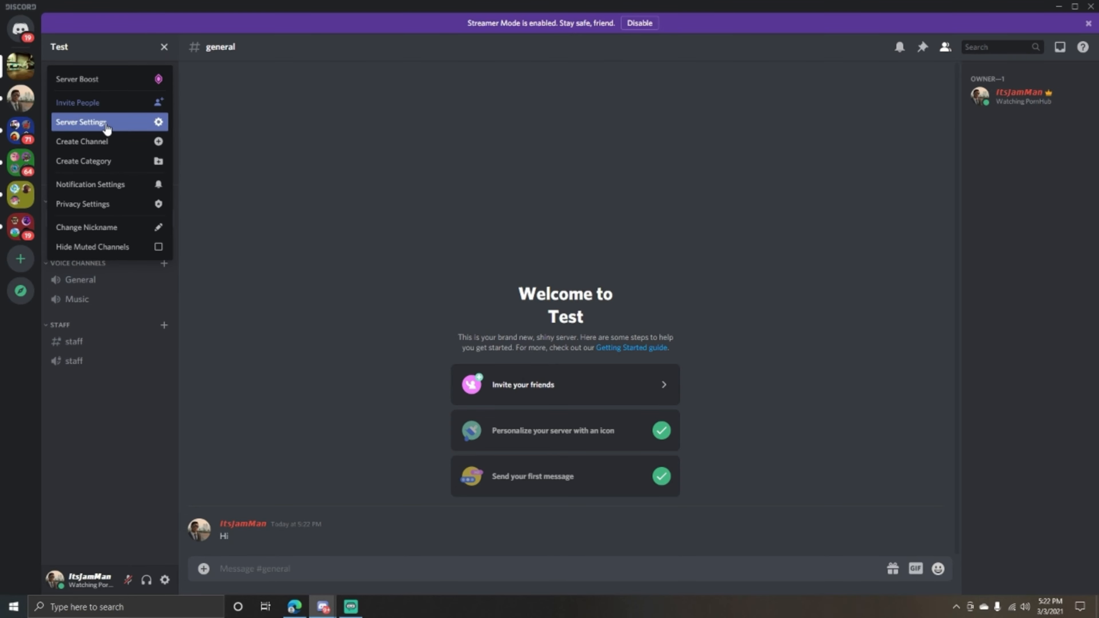
left_click(118, 122)
left_click(277, 90)
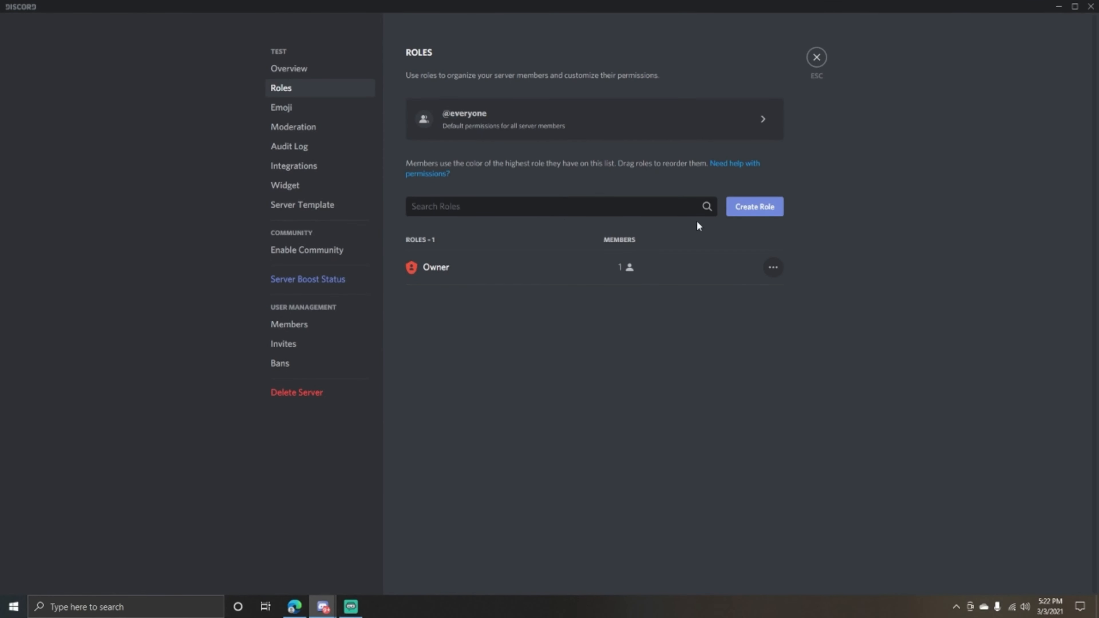
left_click(749, 206)
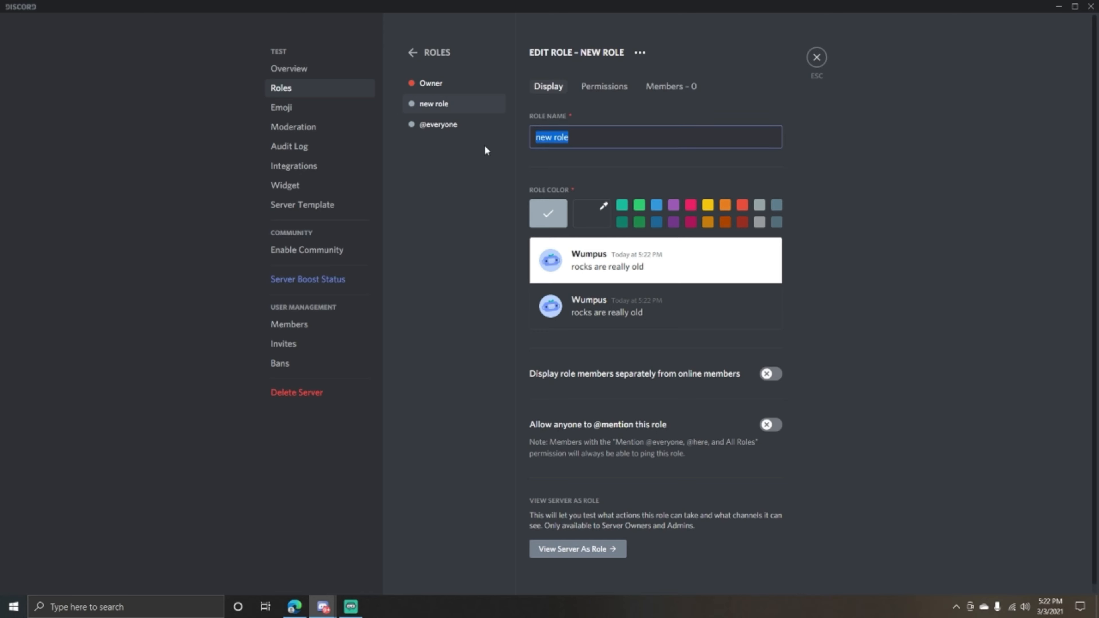
key("BackSpace")
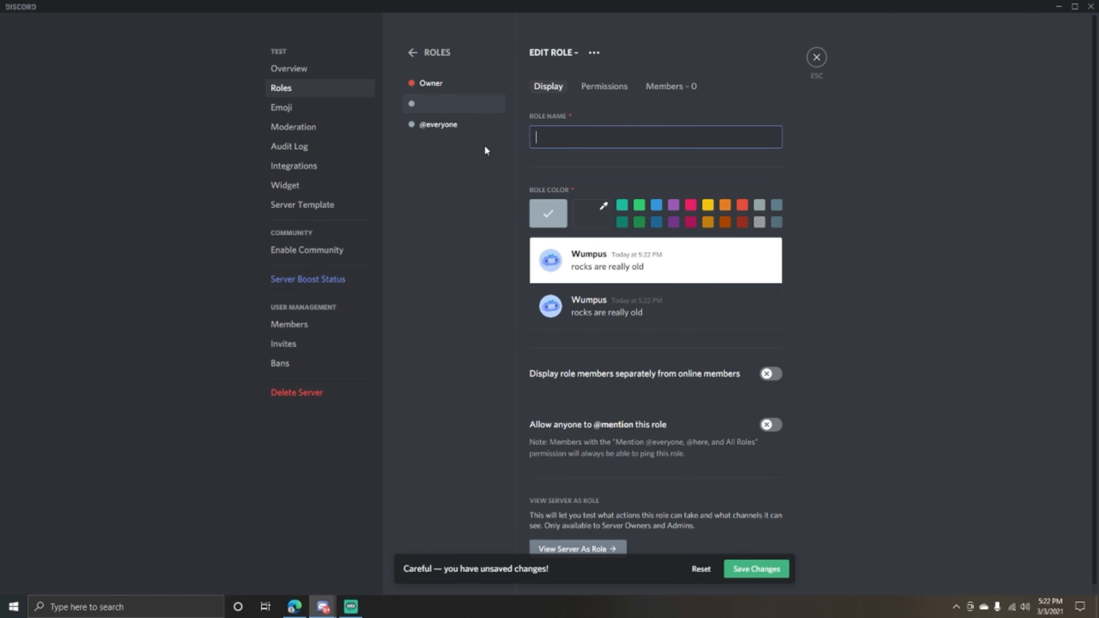
type("Member")
- Display Member role members separately from online members and save the changes
left_click(684, 111)
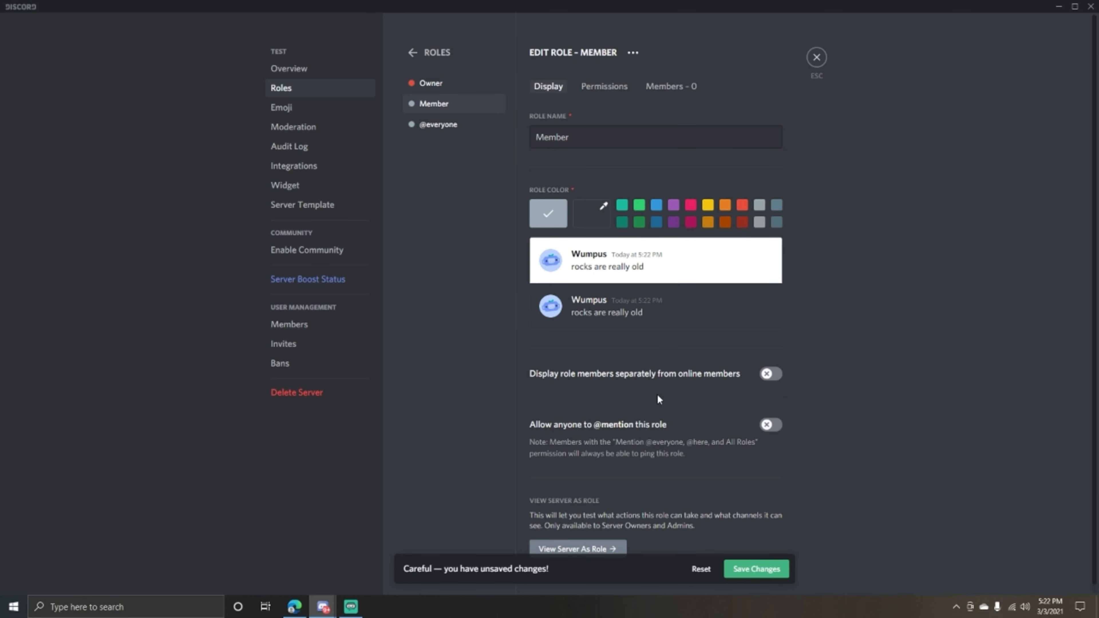
left_click(774, 375)
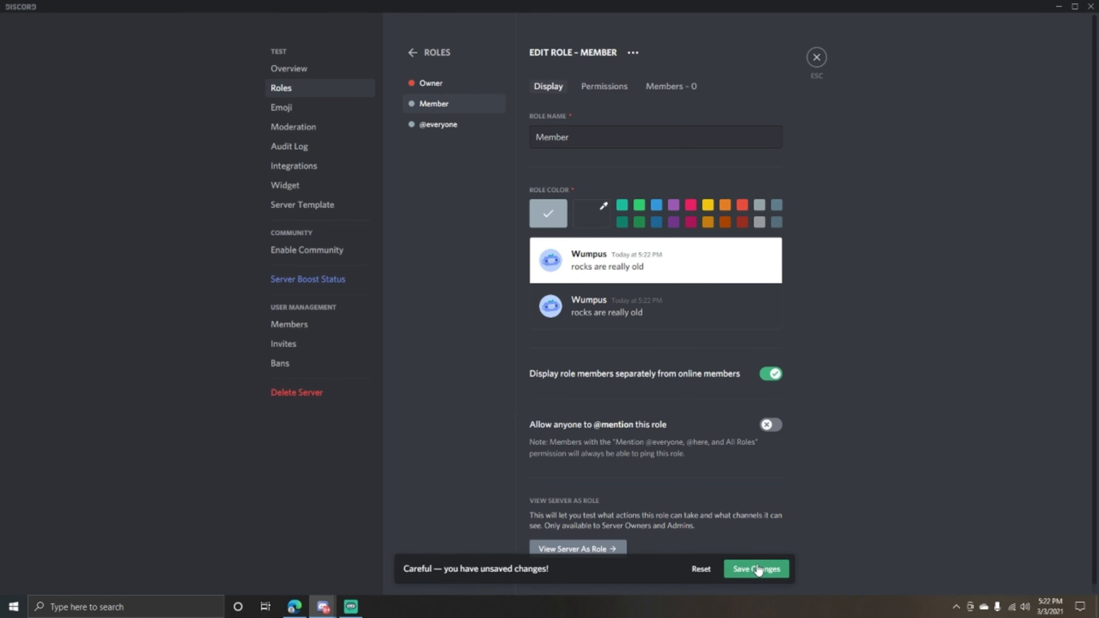
left_click(754, 552)
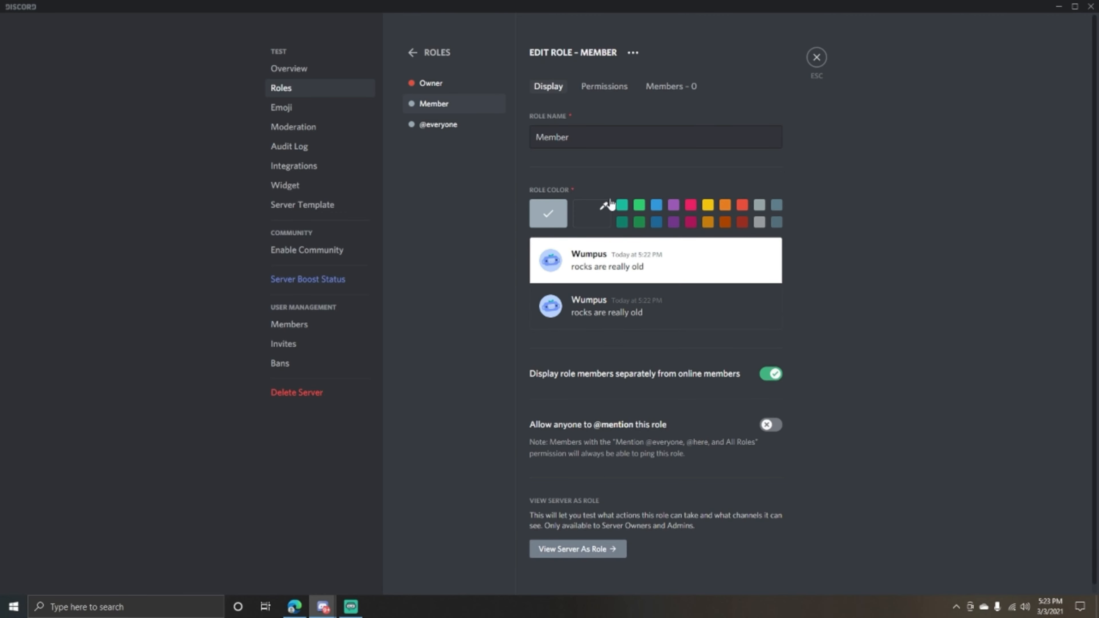
- Grant the Member role the Manage Nicknames permission and review its remaining permissions
left_click(608, 87)
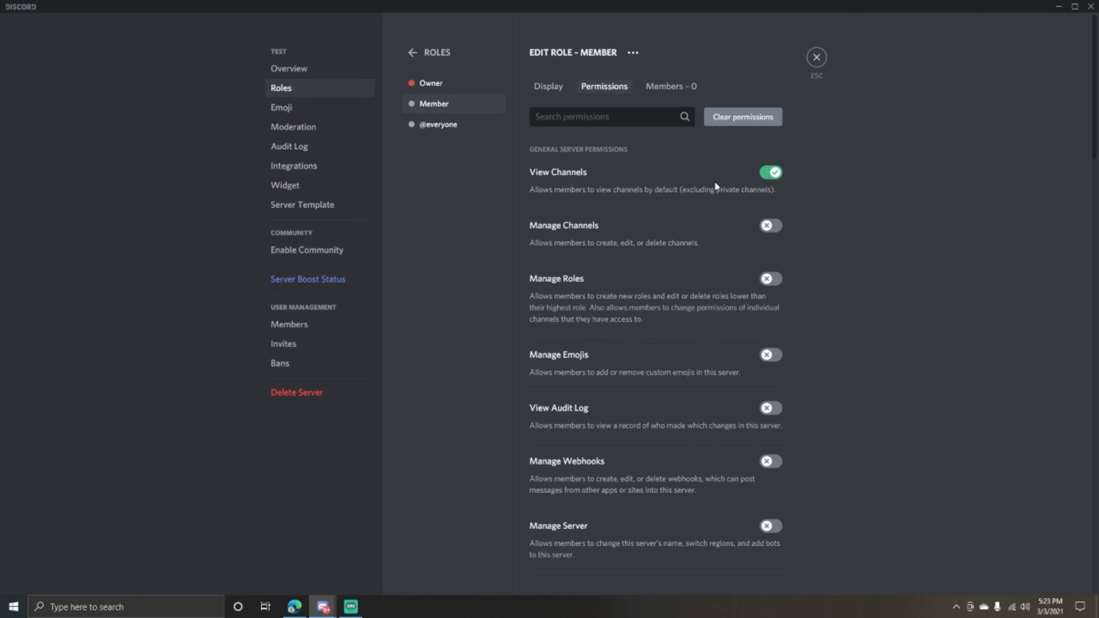
scroll(575, 258, "down", 4)
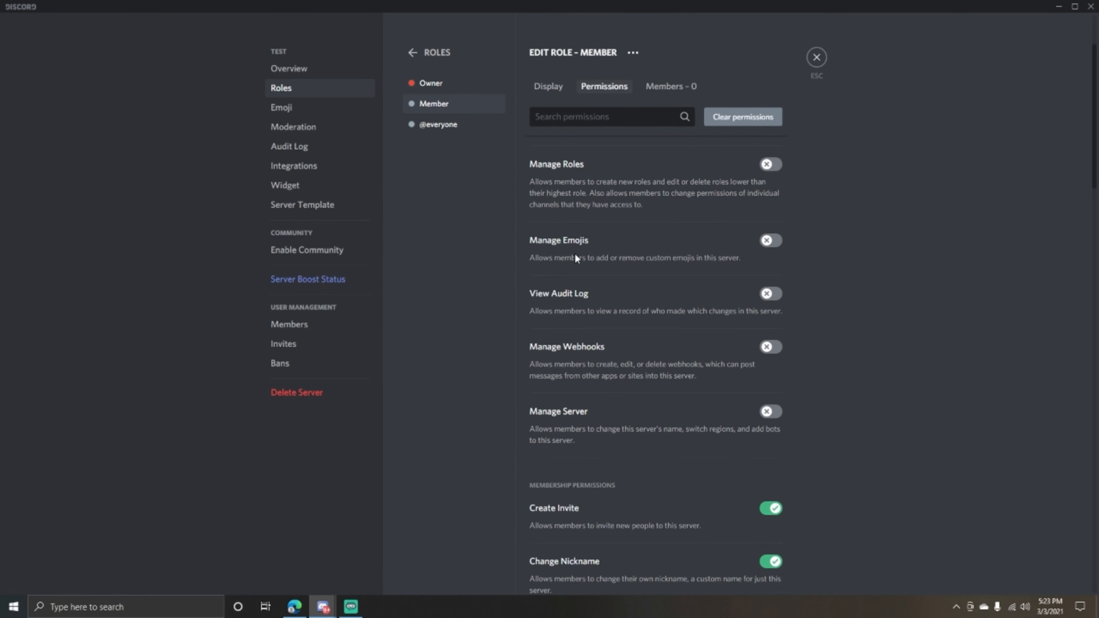
scroll(575, 257, "down", 8)
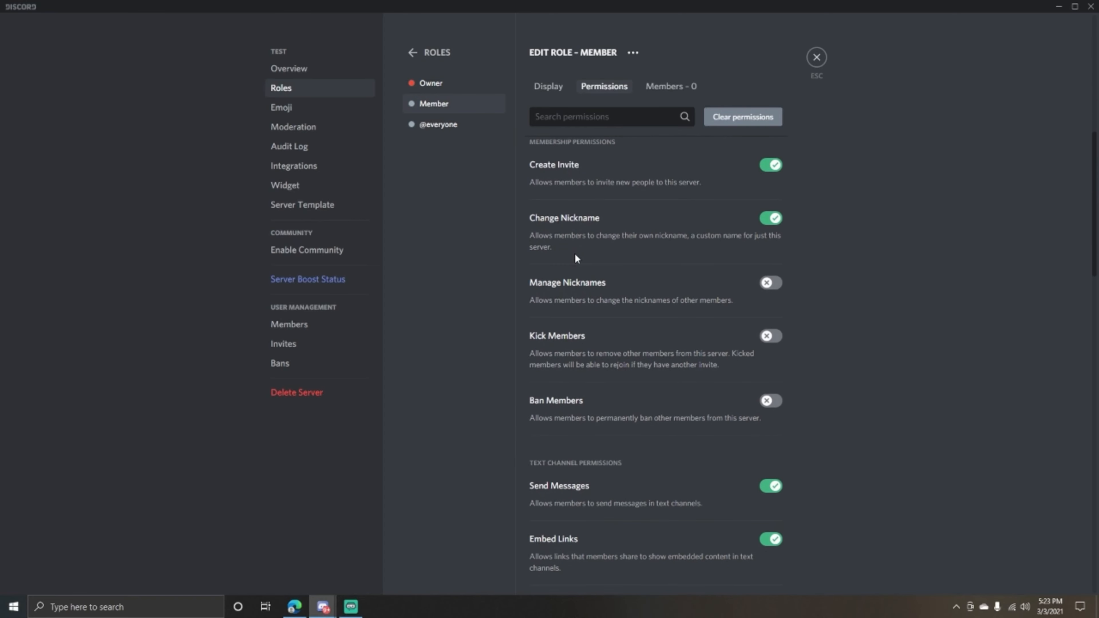
left_click(770, 226)
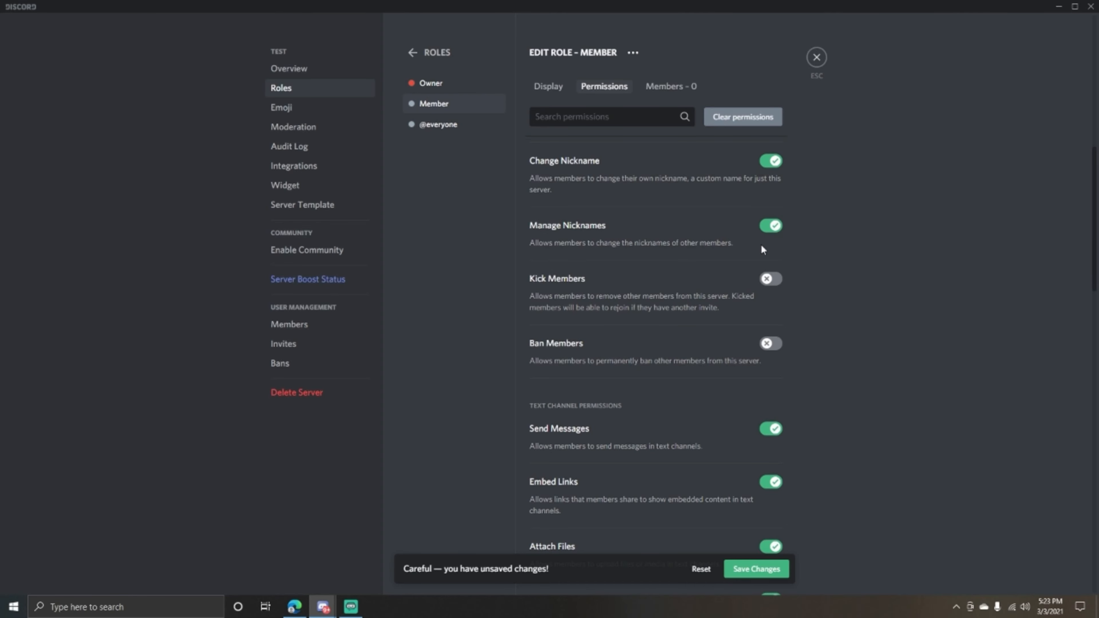
scroll(763, 250, "down", 5)
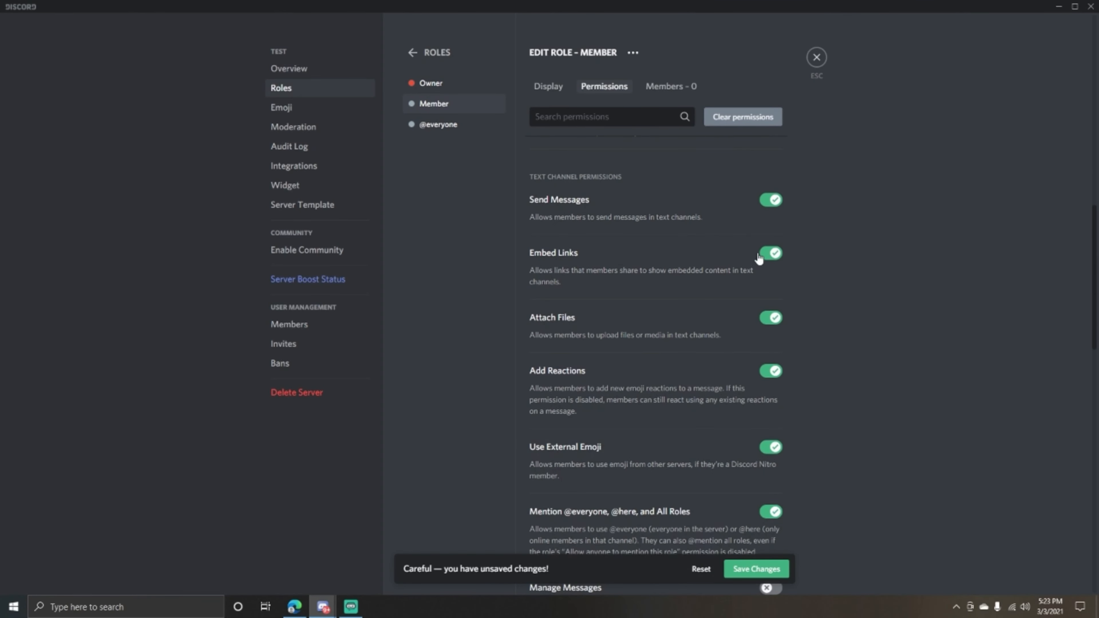
scroll(758, 258, "down", 10)
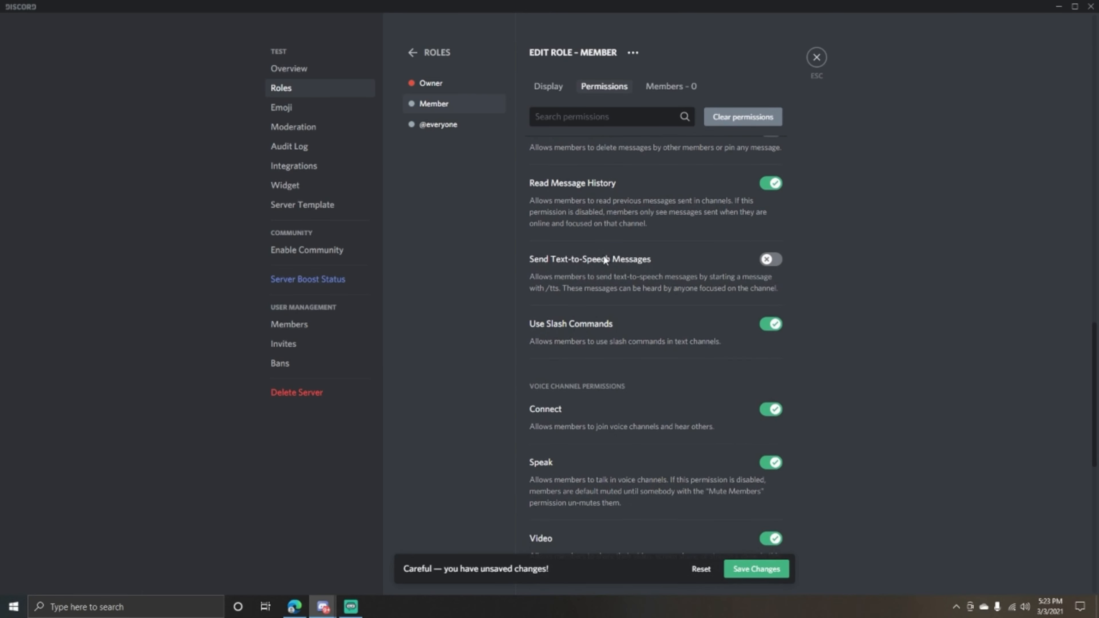
scroll(604, 259, "down", 10)
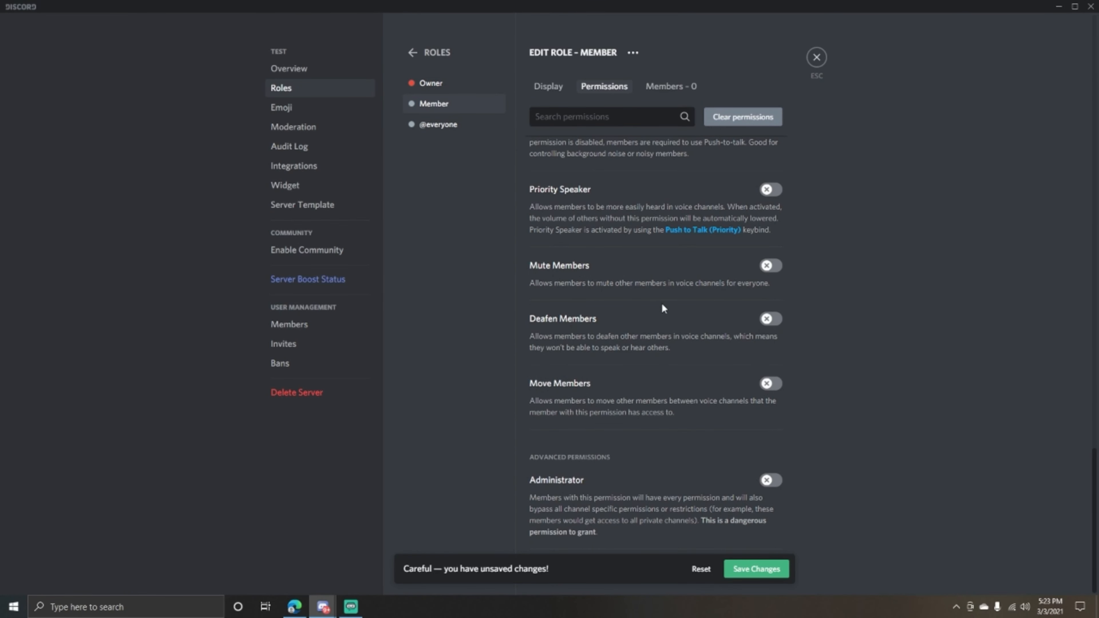
scroll(664, 407, "up", 10)
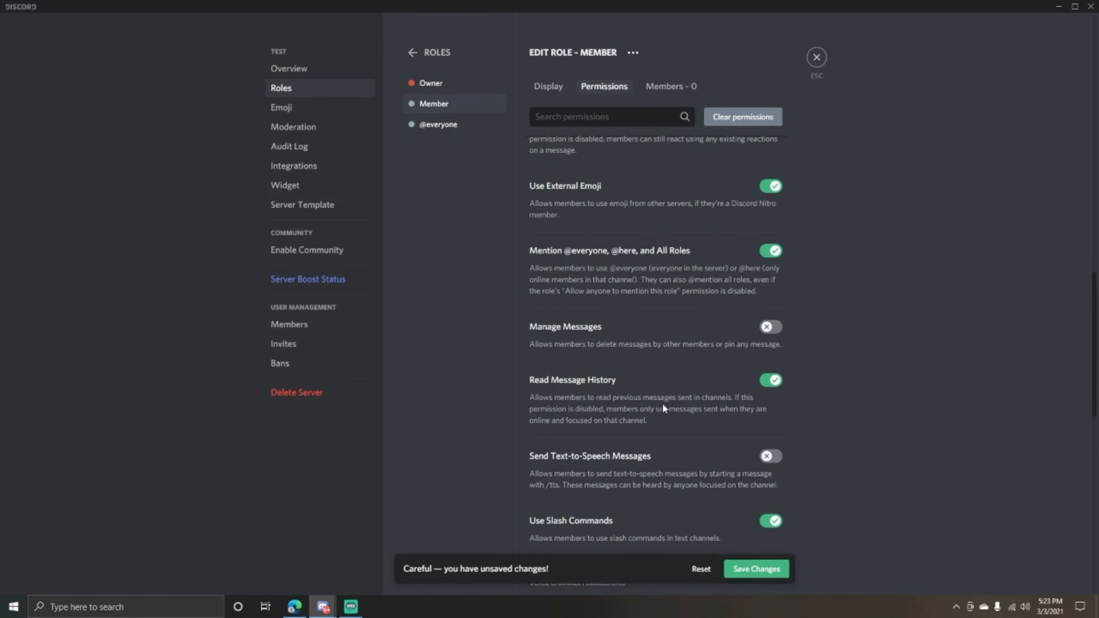
scroll(662, 406, "up", 20)
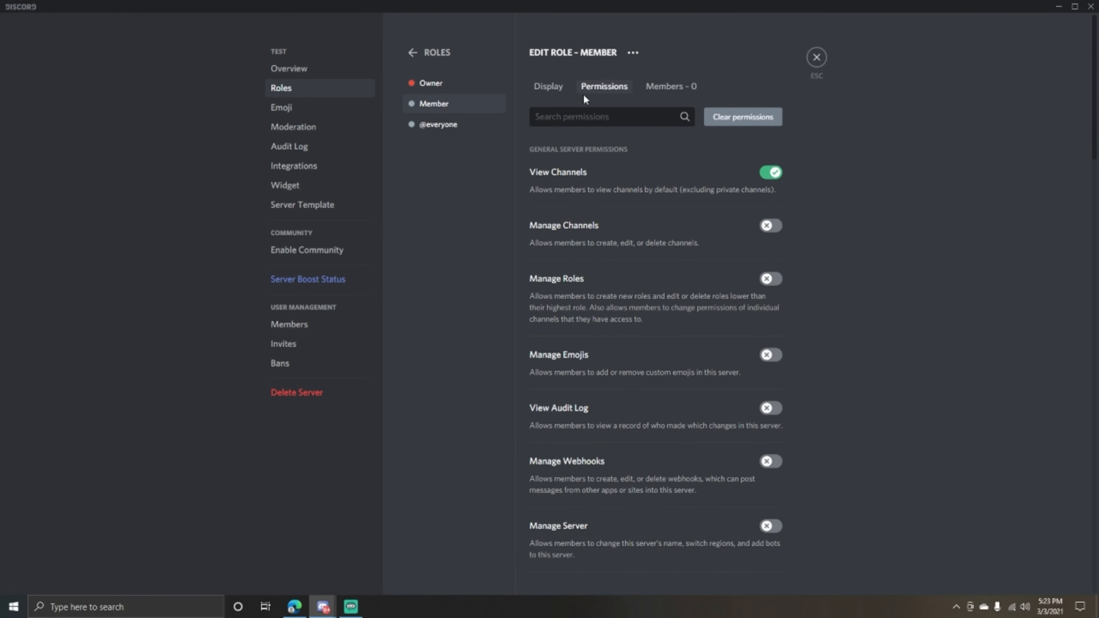
- Create another role in the server's role list, name it Admin and give it the light blue colour
left_click(549, 86)
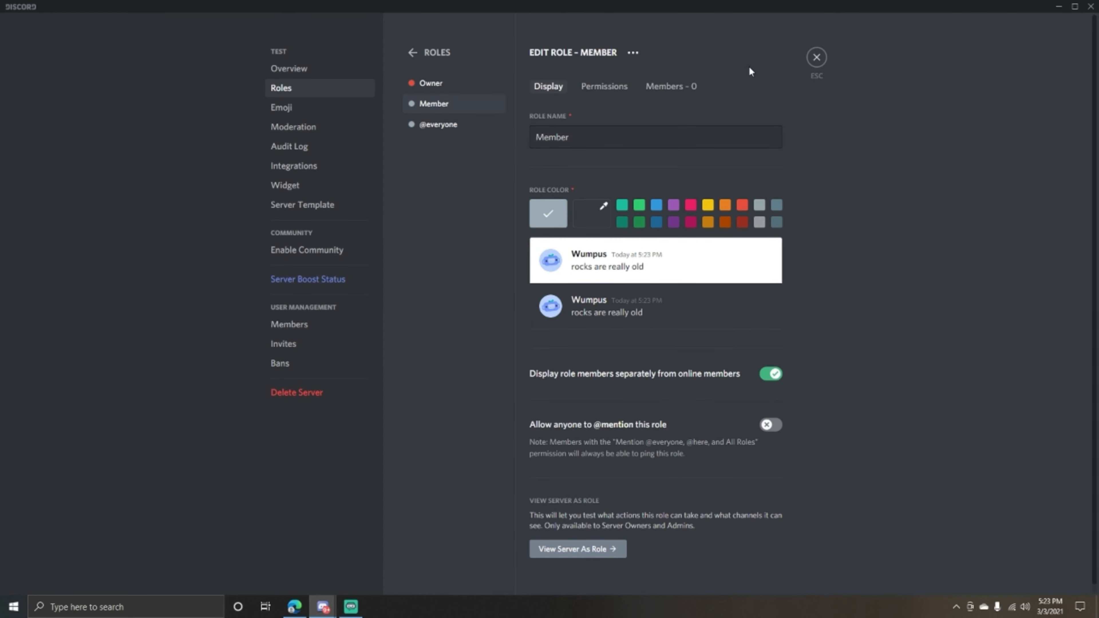
left_click(412, 53)
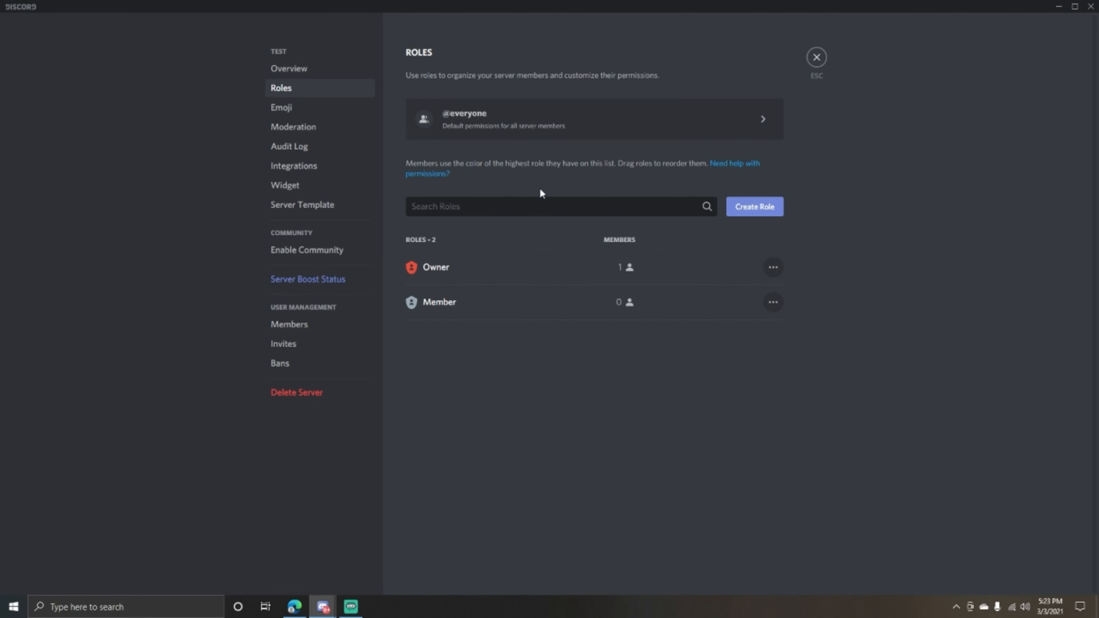
left_click(751, 212)
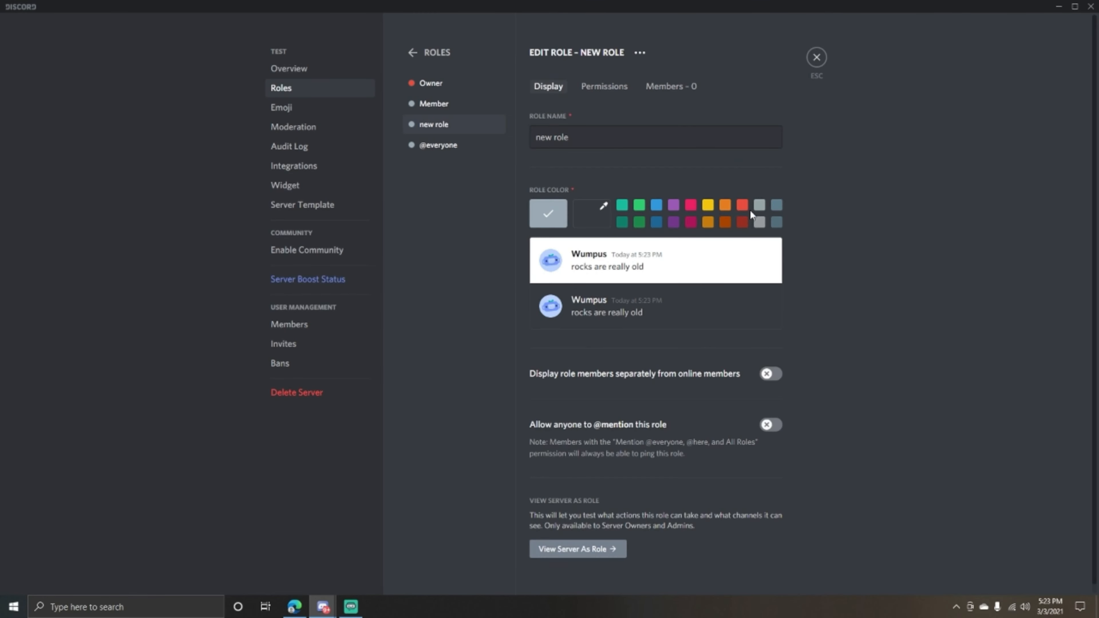
triple_click(609, 134)
key("BackSpace")
type("Admi")
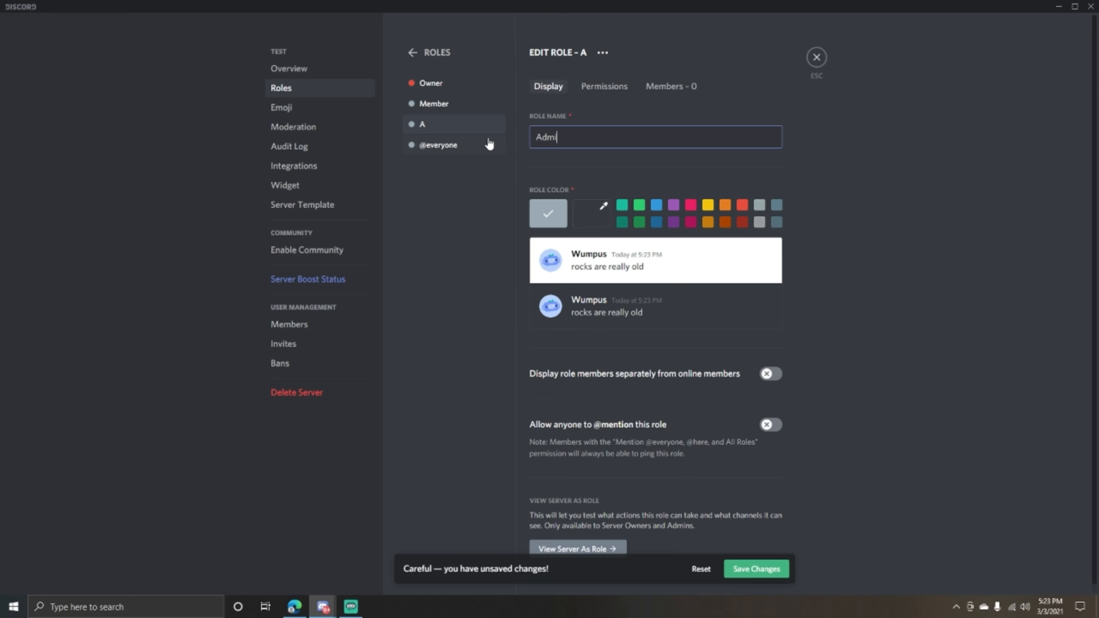
type("n")
left_click(654, 207)
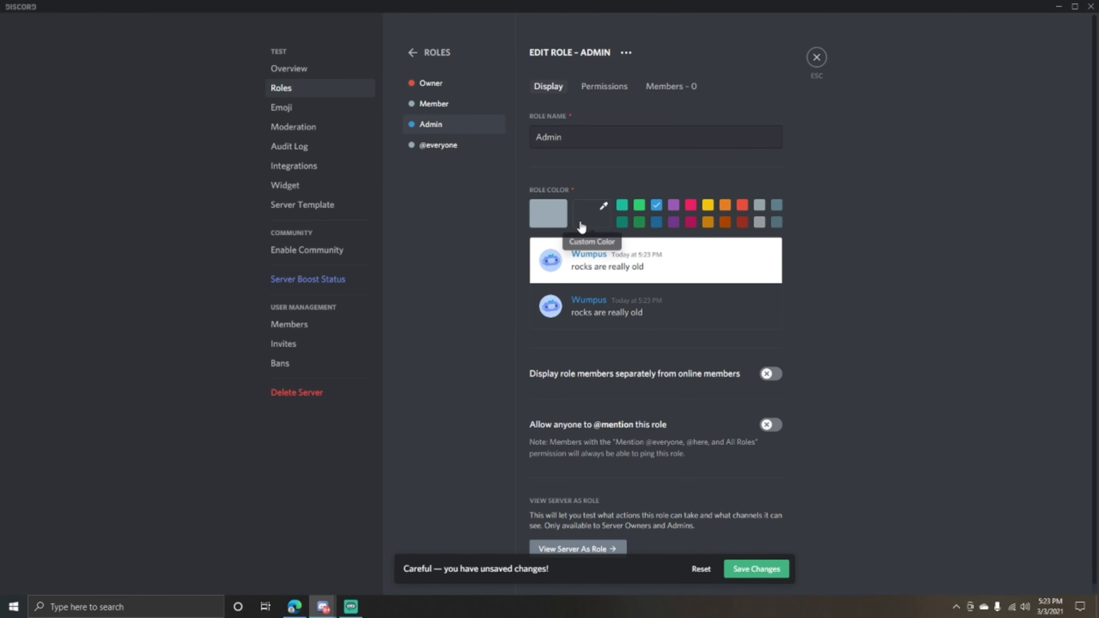
left_click_drag(449, 126, 453, 100)
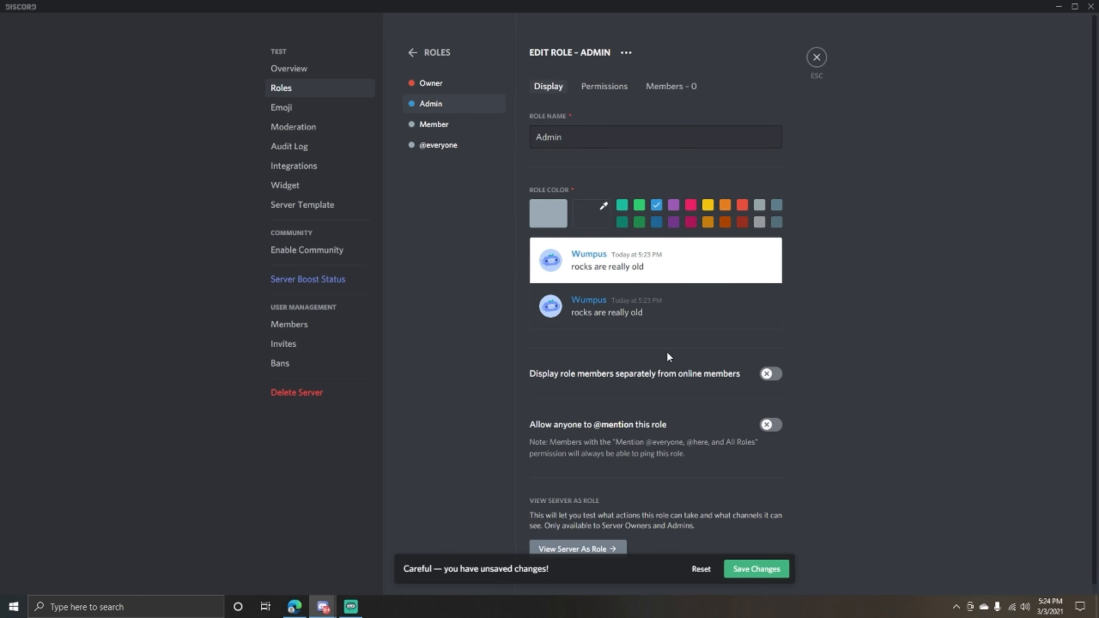
scroll(666, 350, "down", 1)
left_click(772, 368)
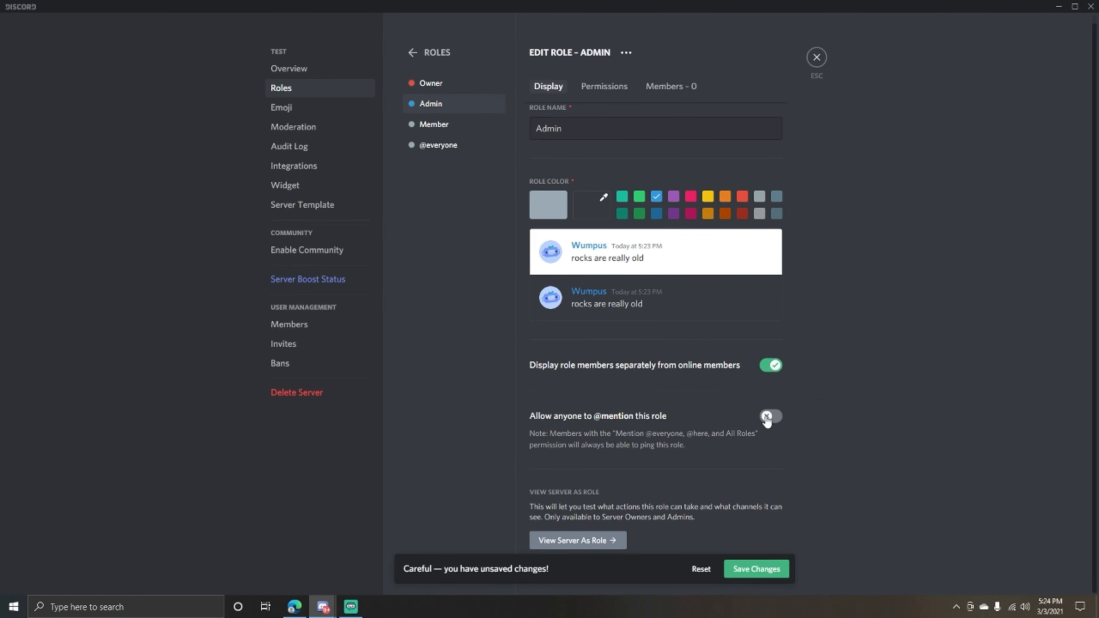
left_click(765, 418)
- Grant the Admin role Manage Channels, Manage Roles, Manage Emojis, View Audit Log and Manage Webhooks in the general server permissions
left_click(606, 87)
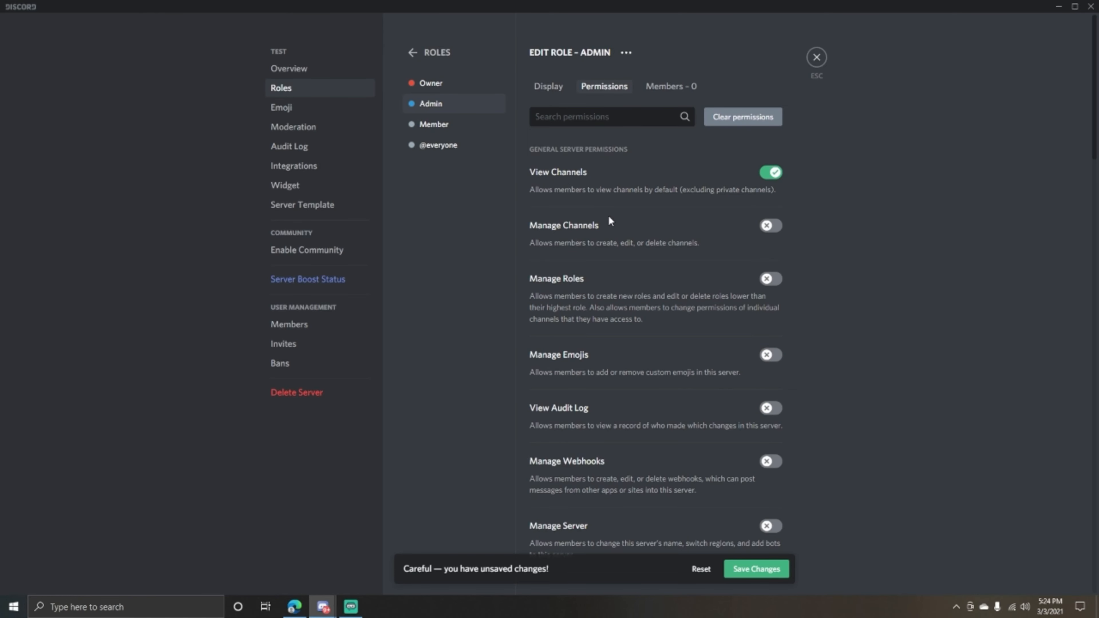
left_click(771, 226)
scroll(785, 334, "down", 2)
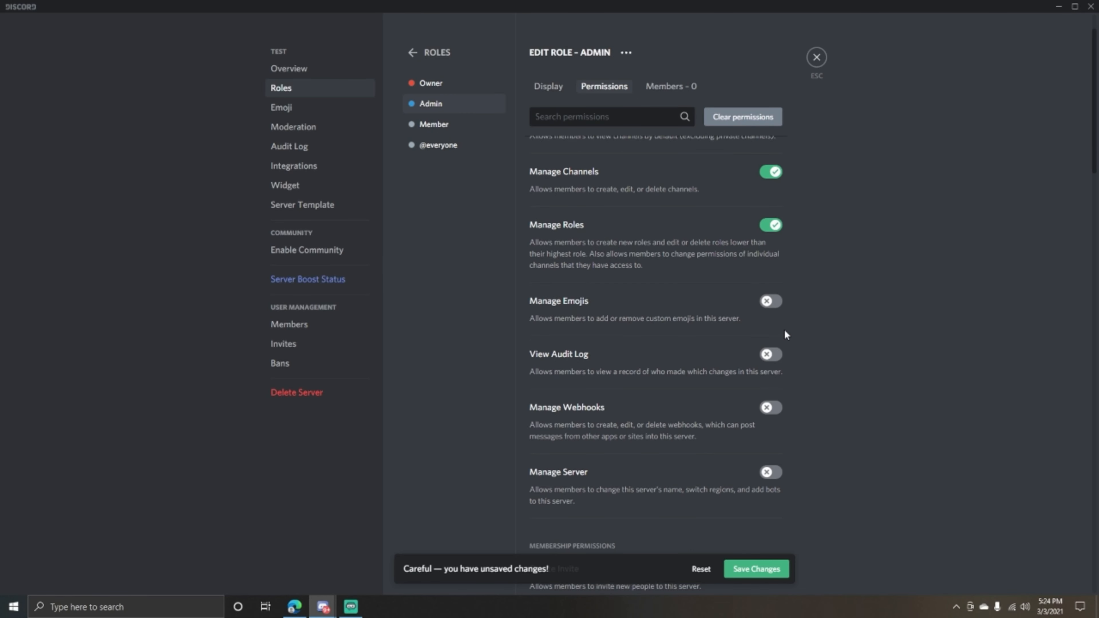
left_click(770, 303)
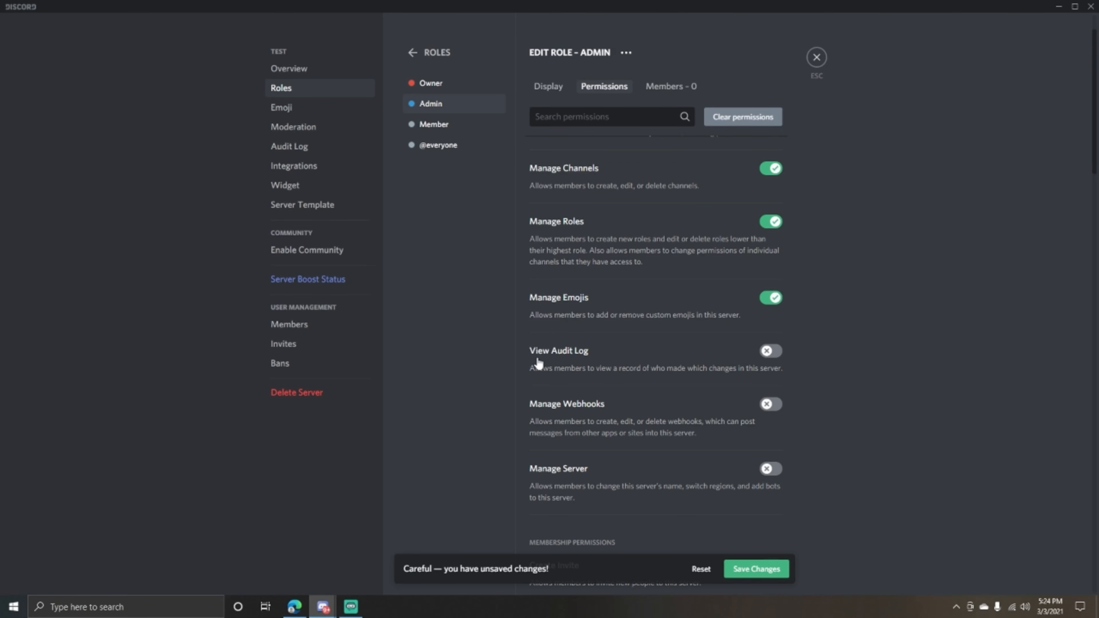
left_click(771, 358)
scroll(674, 372, "down", 3)
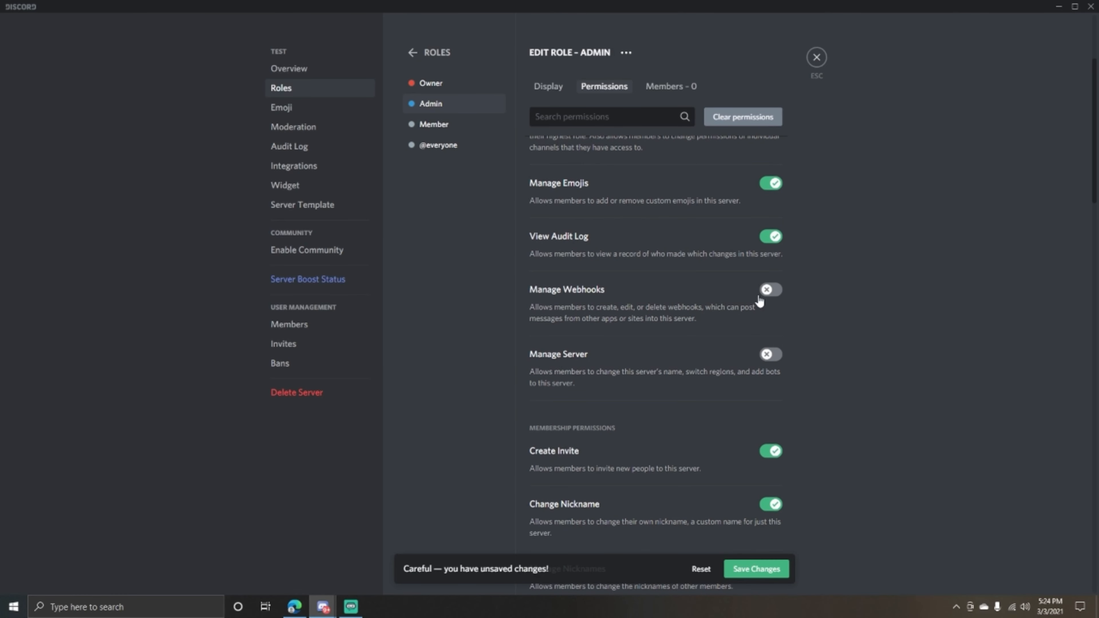
left_click(768, 294)
scroll(718, 313, "down", 2)
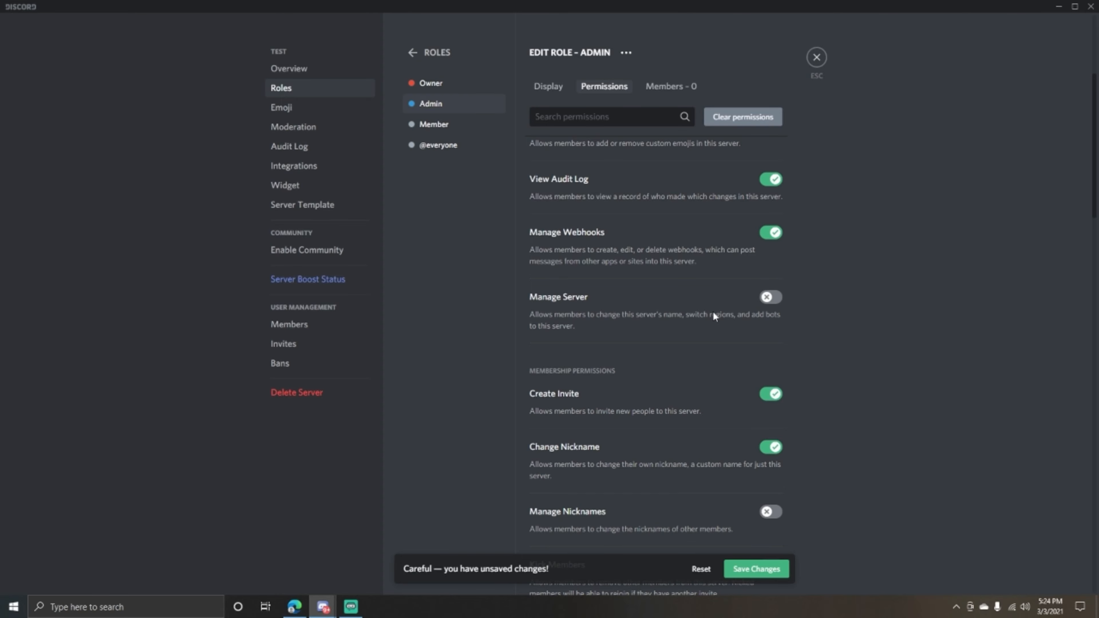
- Grant the Admin role the membership permissions Manage Nicknames, Kick Members and Ban Members
scroll(683, 328, "down", 3)
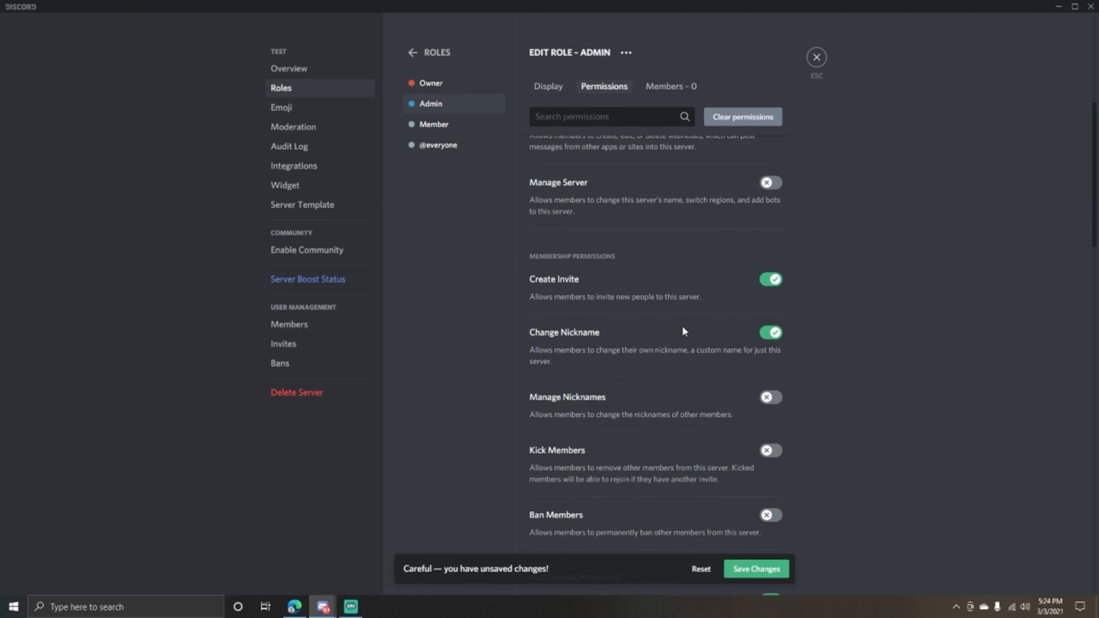
scroll(656, 208, "down", 4)
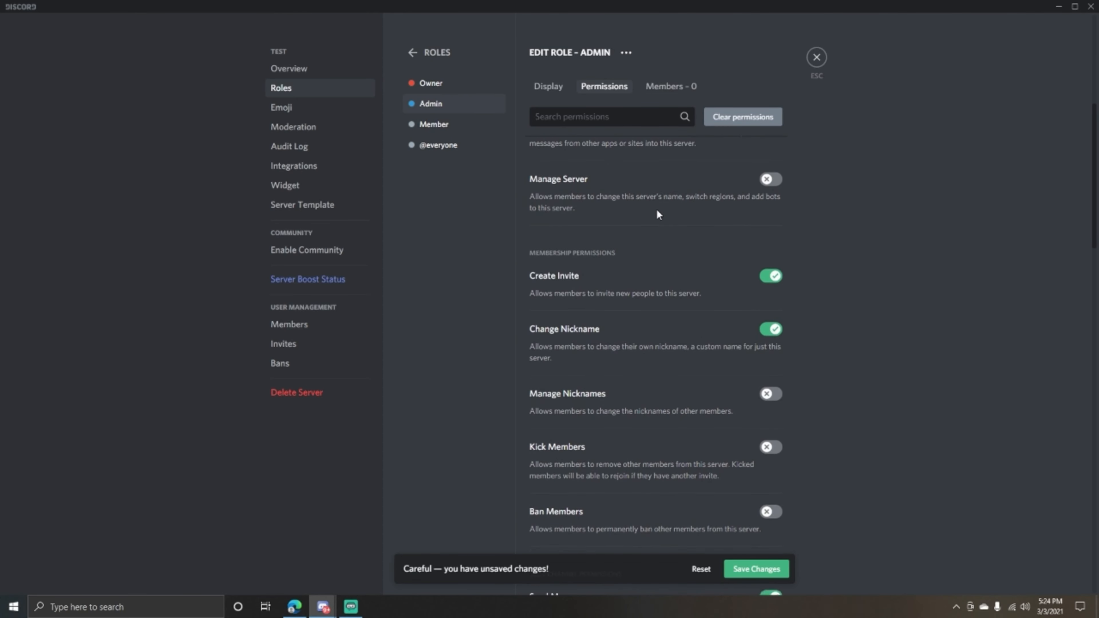
left_click(770, 227)
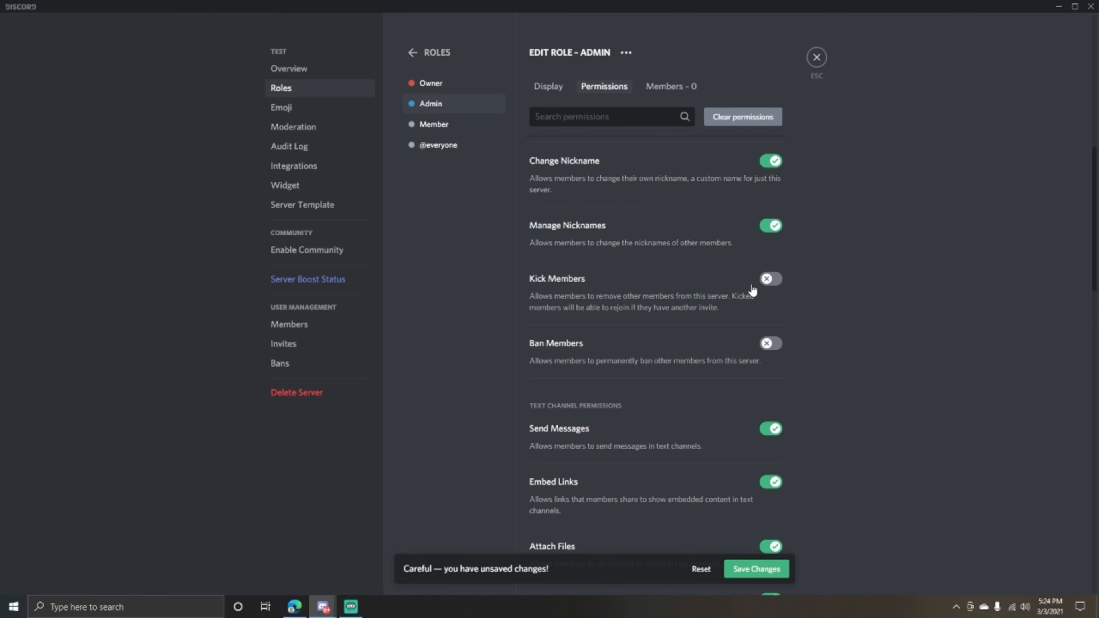
left_click(770, 280)
left_click(769, 345)
- Grant the Admin role the text channel permissions Manage Messages and Send Text-to-Speech Messages
scroll(710, 333, "down", 10)
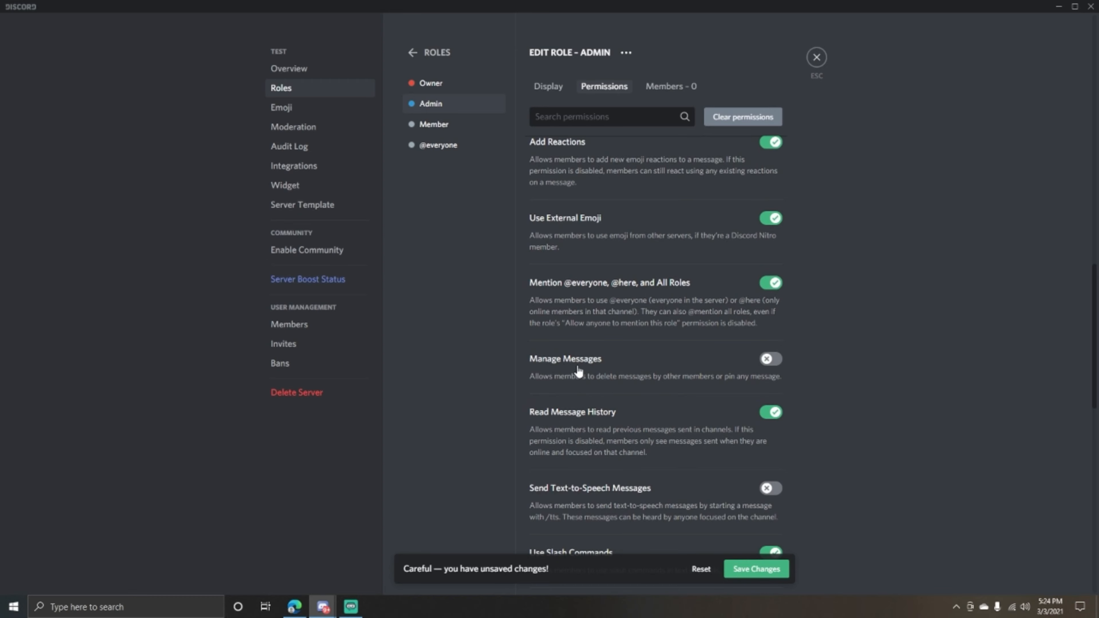
left_click(770, 359)
scroll(675, 377, "down", 5)
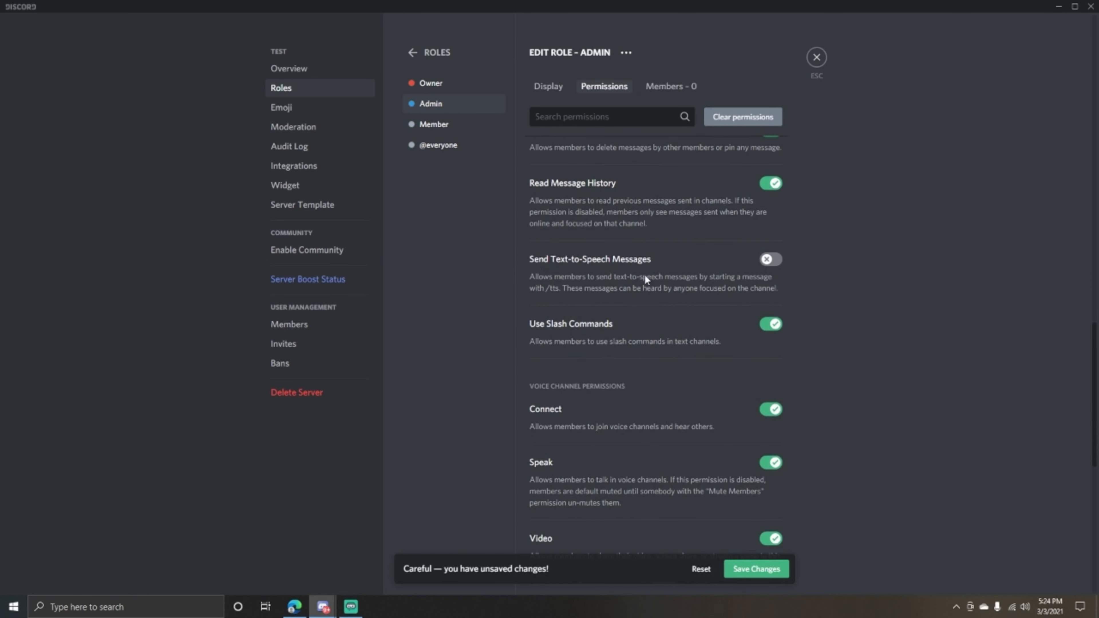
left_click(767, 259)
- Grant the Admin role the voice channel permissions Mute Members, Deafen Members and Move Members
scroll(699, 336, "down", 8)
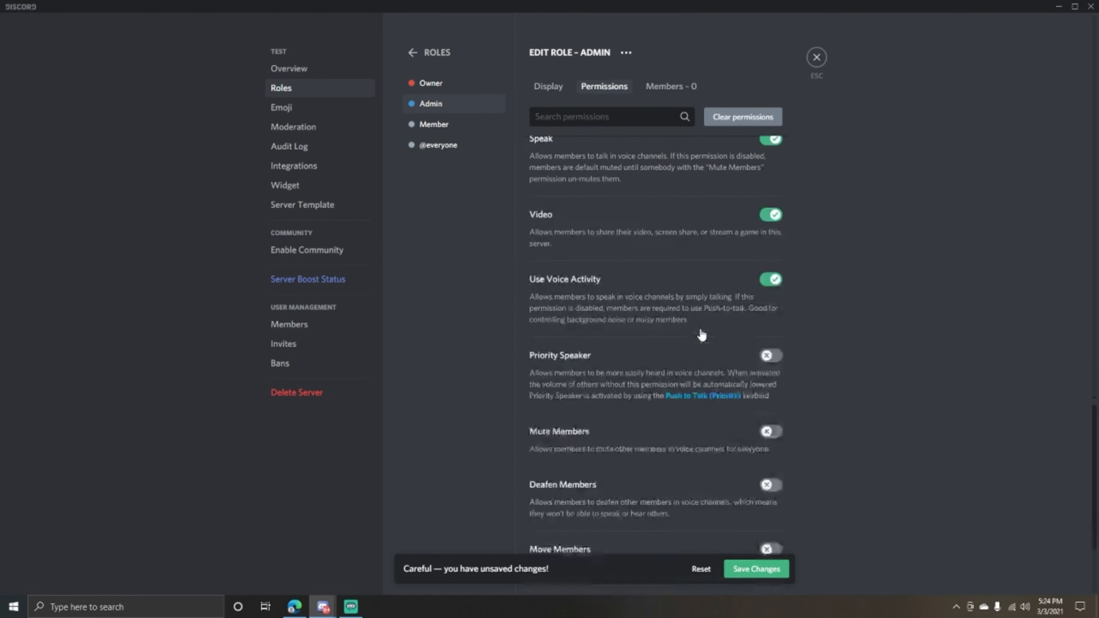
left_click(770, 336)
scroll(664, 347, "down", 3)
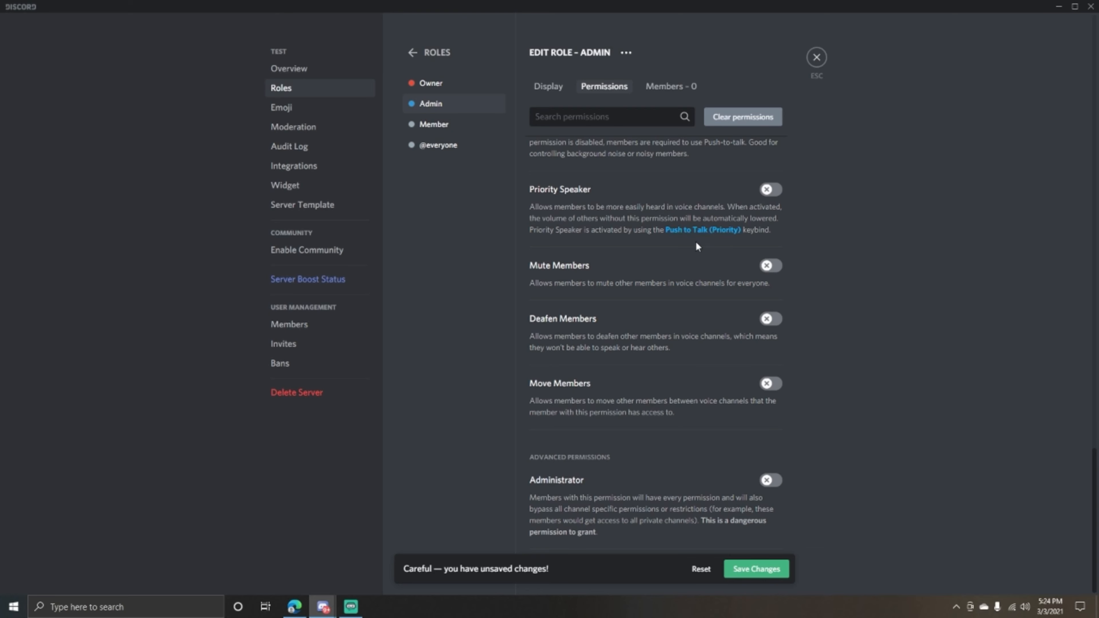
left_click(771, 268)
left_click(772, 319)
left_click(772, 384)
- Turn the Admin role's Administrator permission on and back off, and save the role changes
left_click(770, 480)
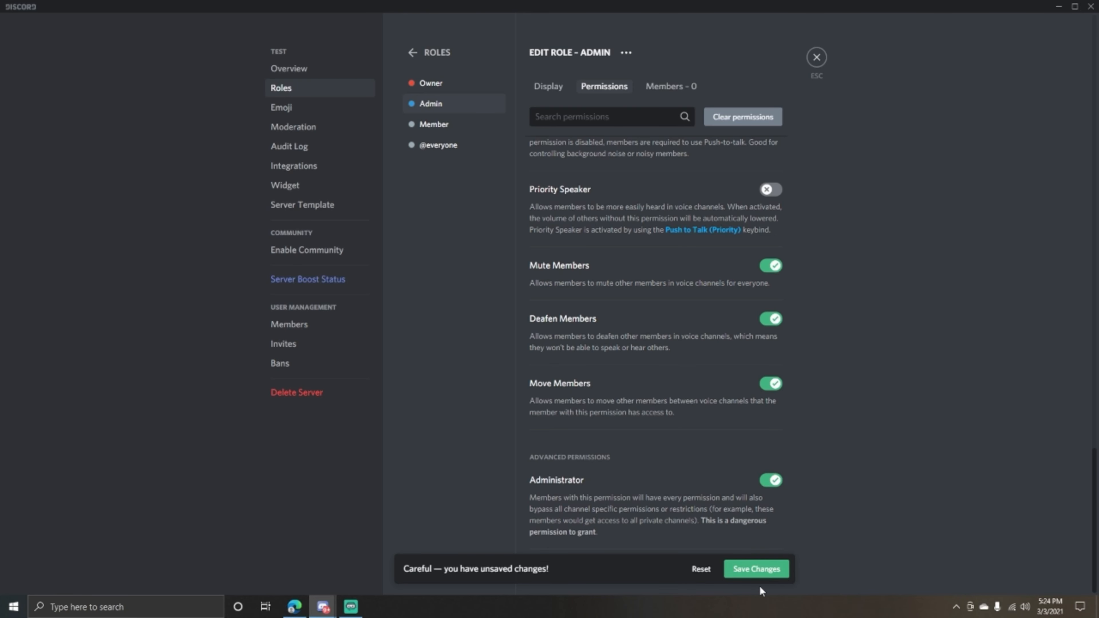
left_click(765, 488)
scroll(724, 436, "up", 10)
scroll(725, 439, "down", 10)
left_click(750, 574)
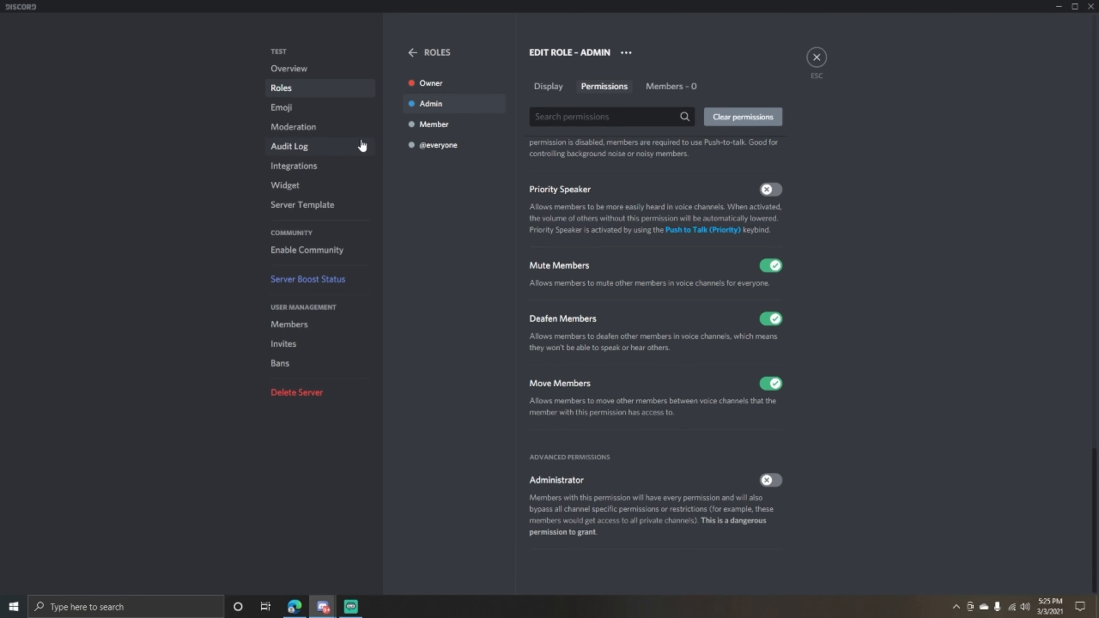
- Look through the server's Emoji, Moderation, Audit Log, Integrations, Widget and Server Template settings
left_click(313, 109)
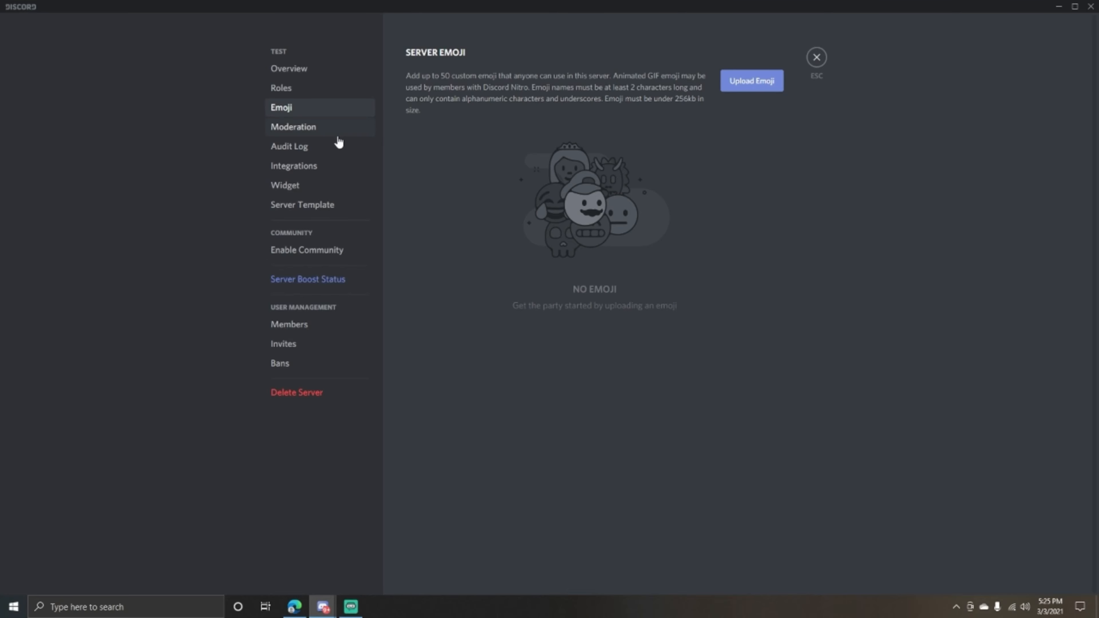
left_click(321, 130)
left_click(308, 148)
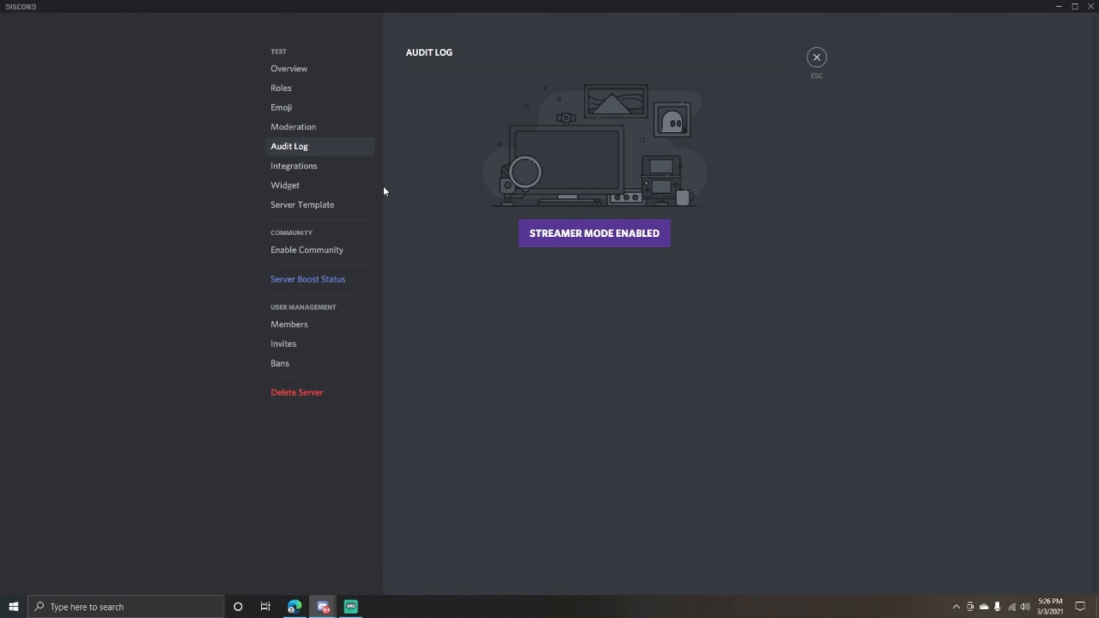
left_click(317, 170)
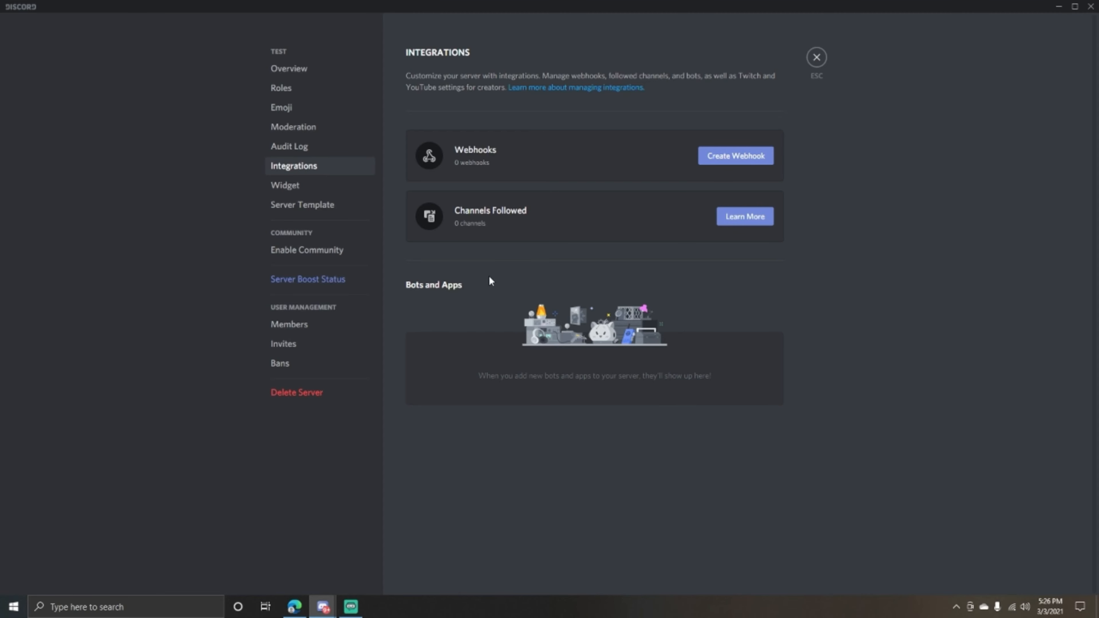
left_click(338, 186)
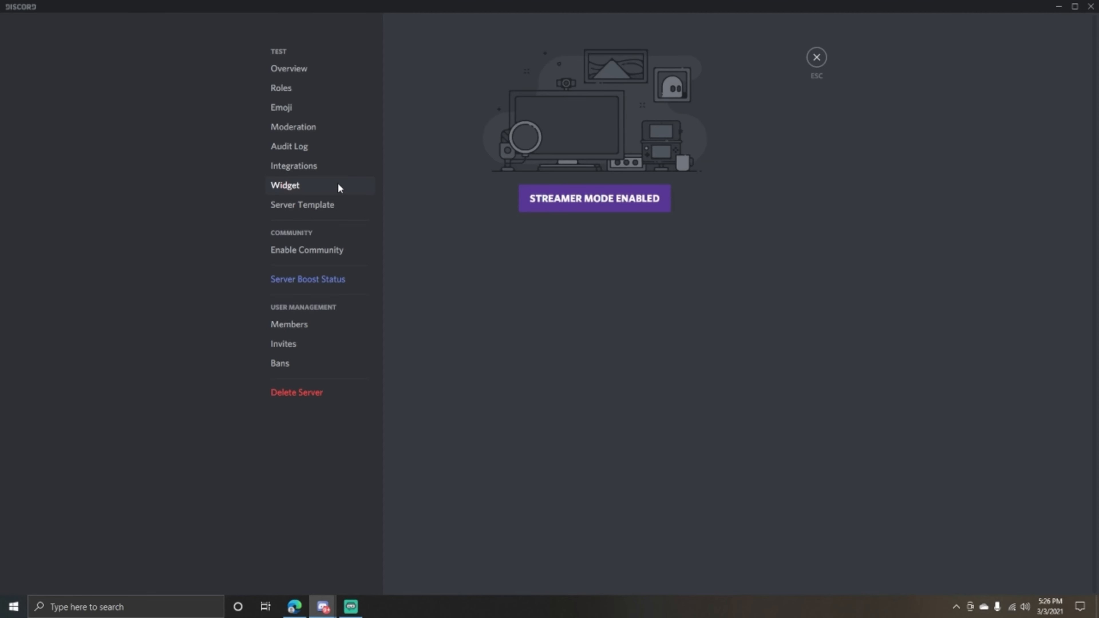
left_click(294, 216)
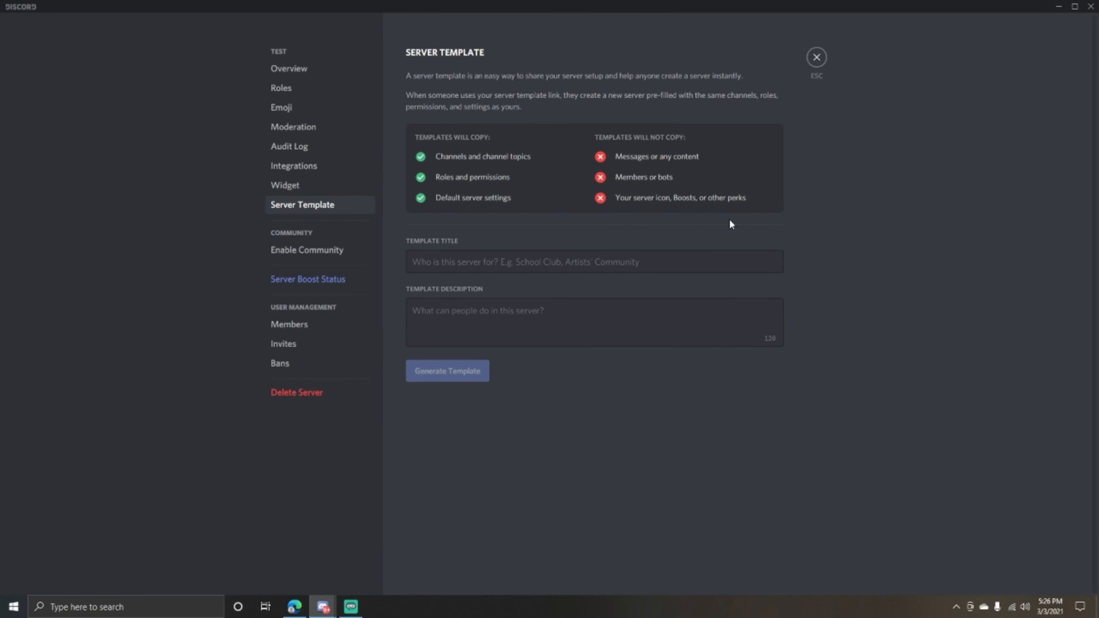
- Look through the server's Enable Community, Members, Invites and Bans settings, and return to the general channel
left_click(323, 255)
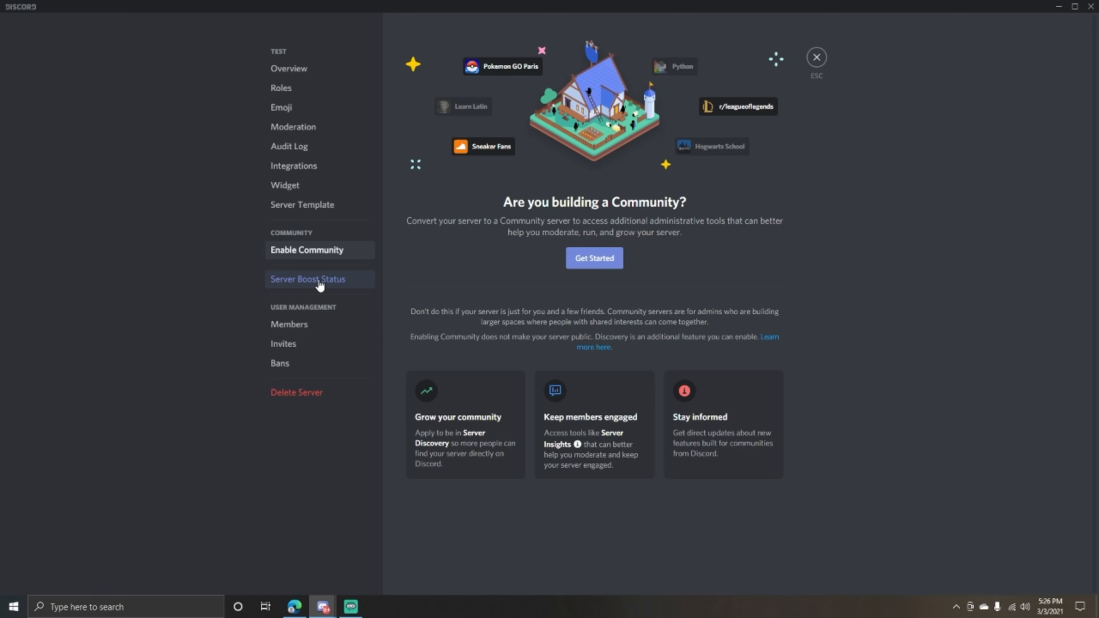
left_click(309, 326)
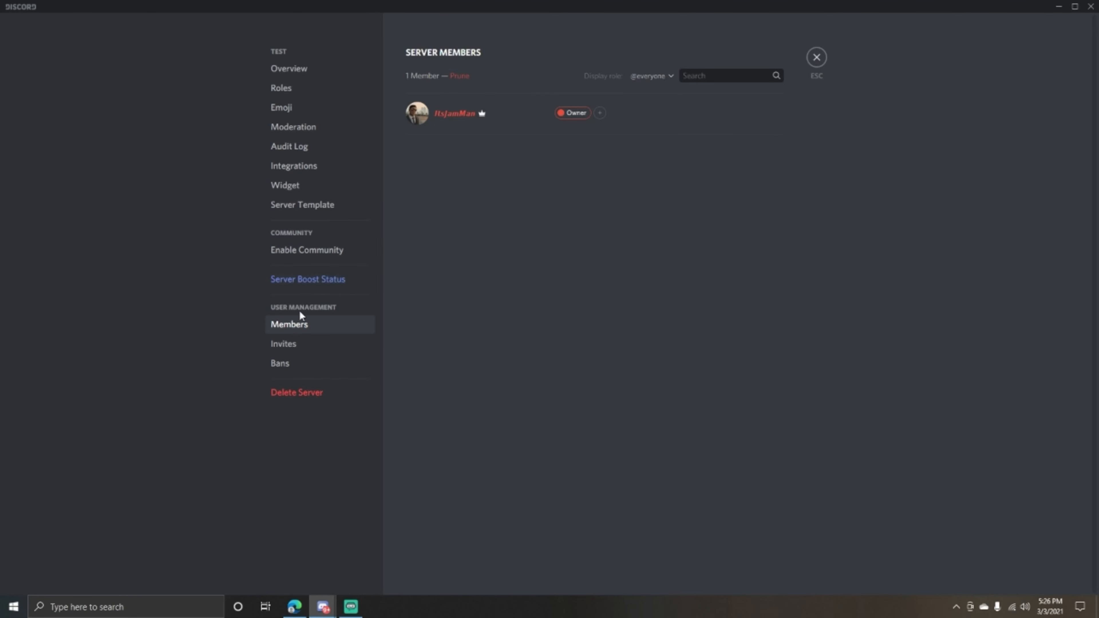
left_click(315, 347)
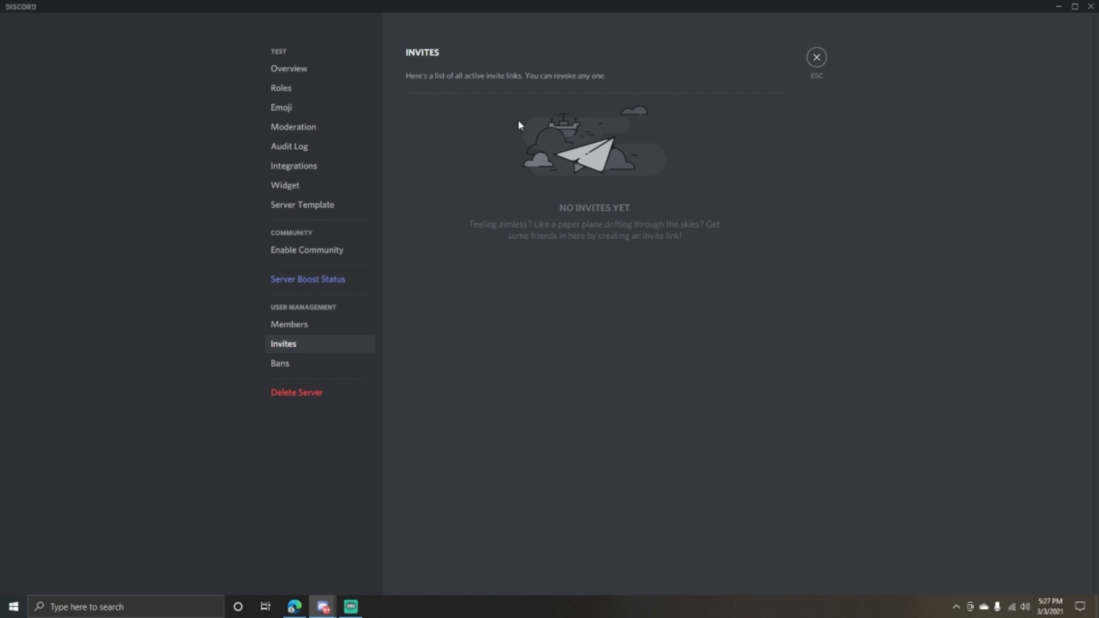
left_click(328, 363)
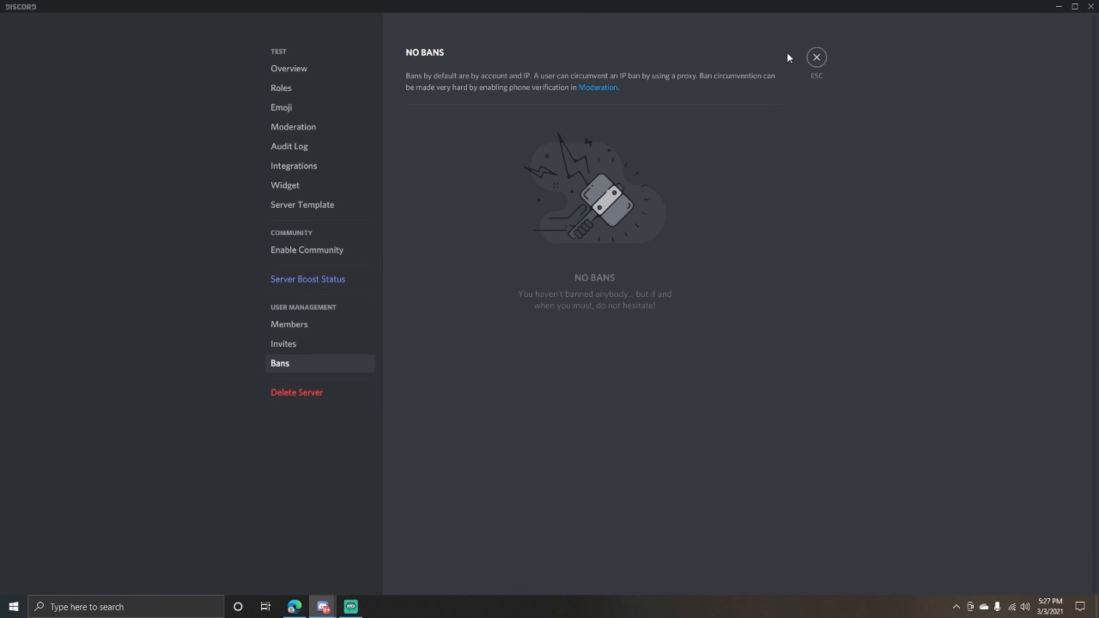
left_click(820, 56)
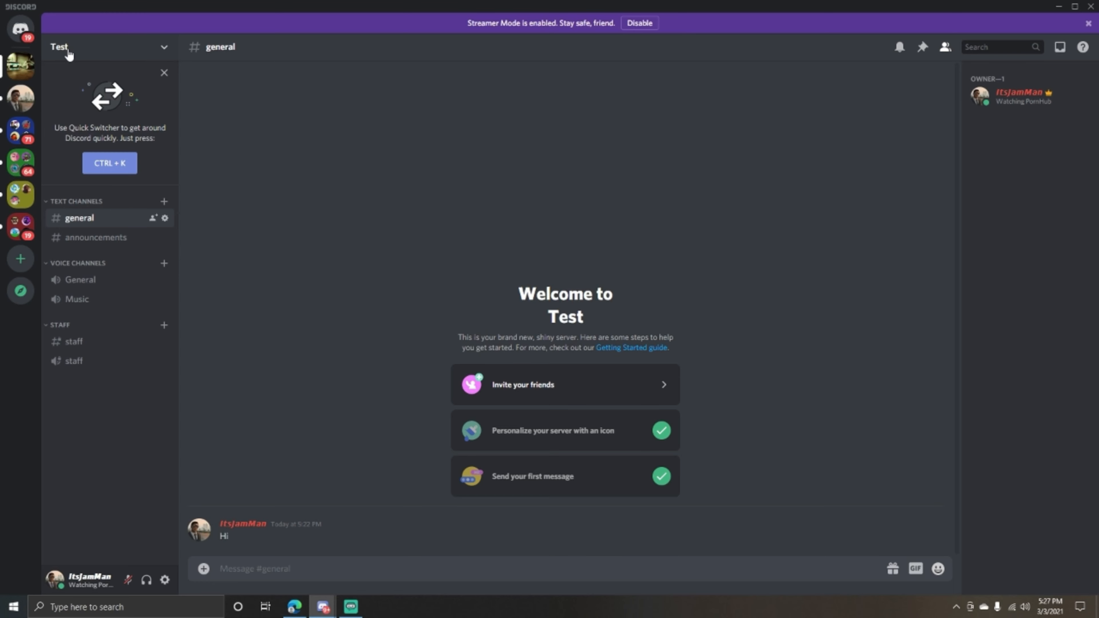
- Switch to Microsoft Edge and replace the open YouTube and #polls tabs with a single new tab
left_click(295, 607)
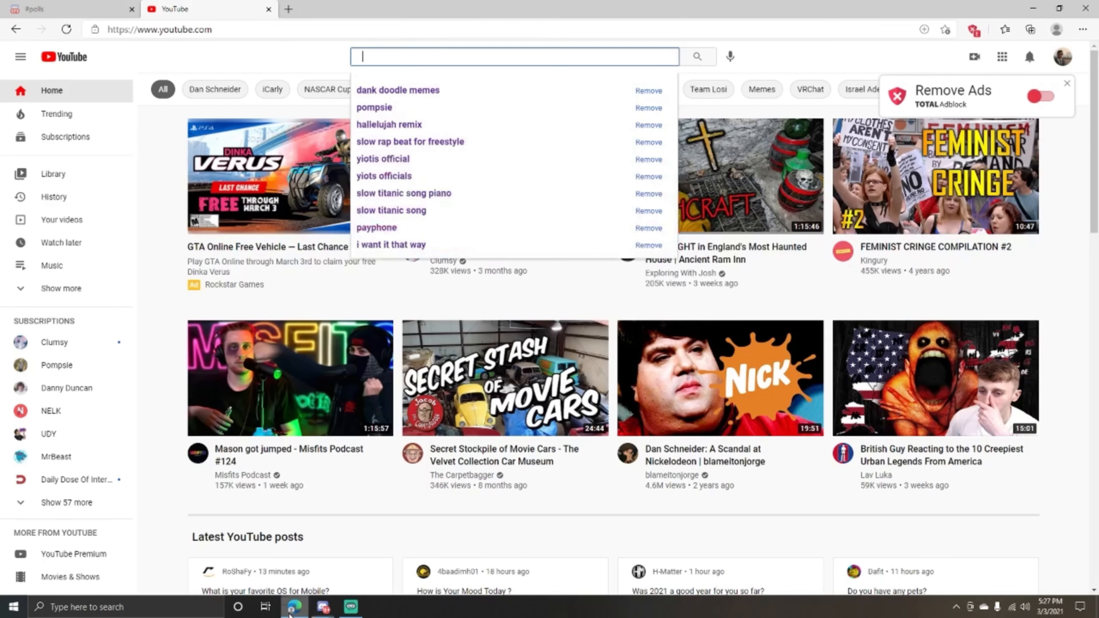
left_click(289, 8)
left_click(269, 8)
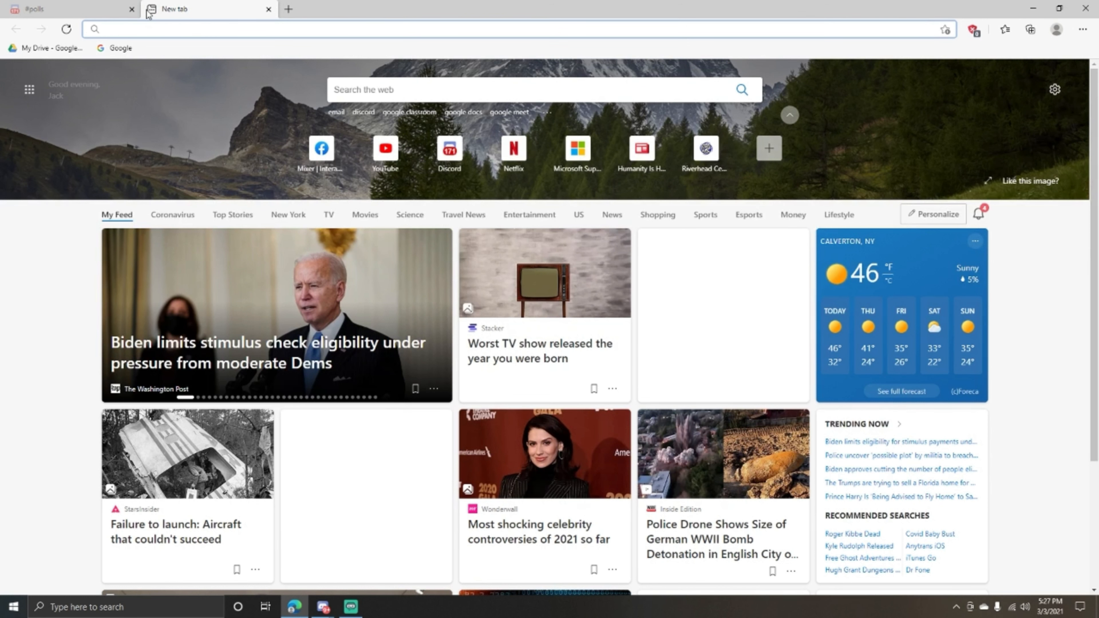
left_click(132, 8)
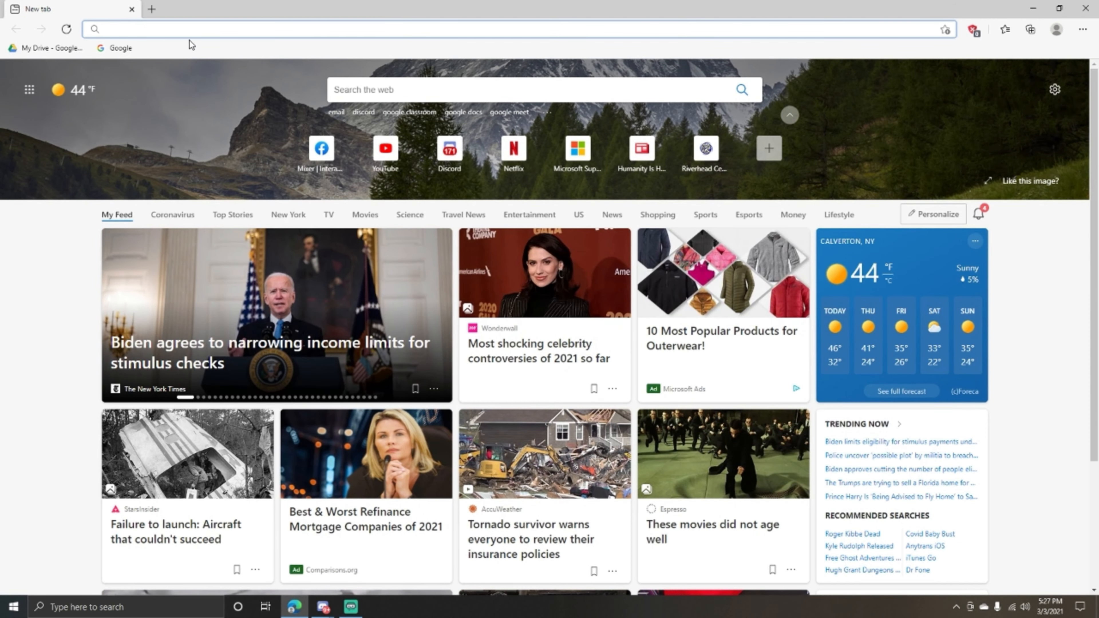
- Search the web for "Discord bolts" and open the Discord Bot List result from top.gg
type("Discord bolts")
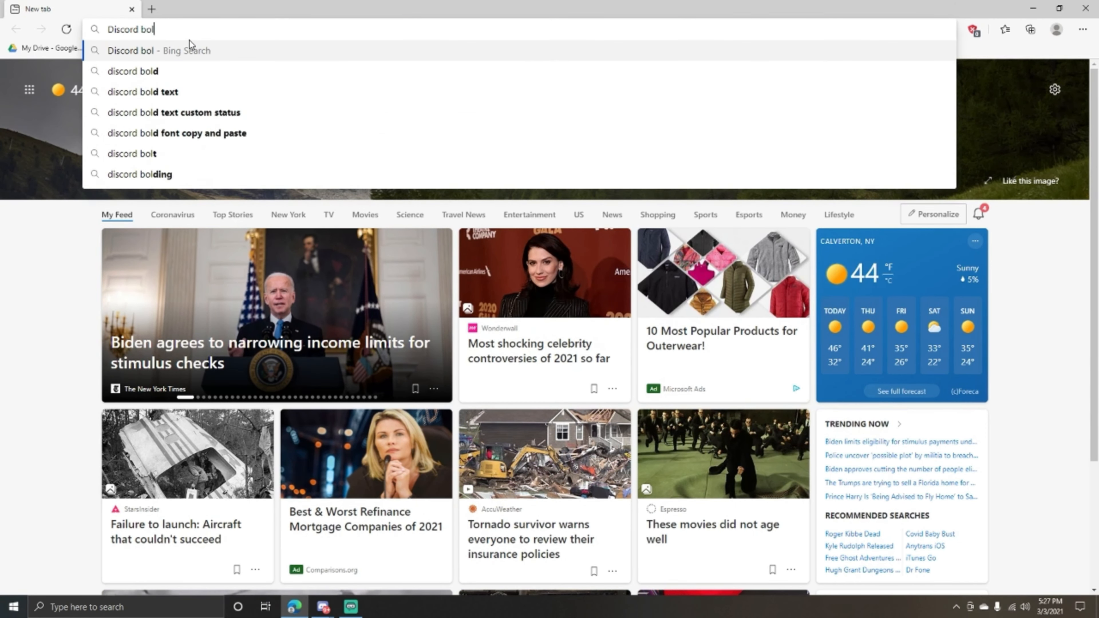
key("Return")
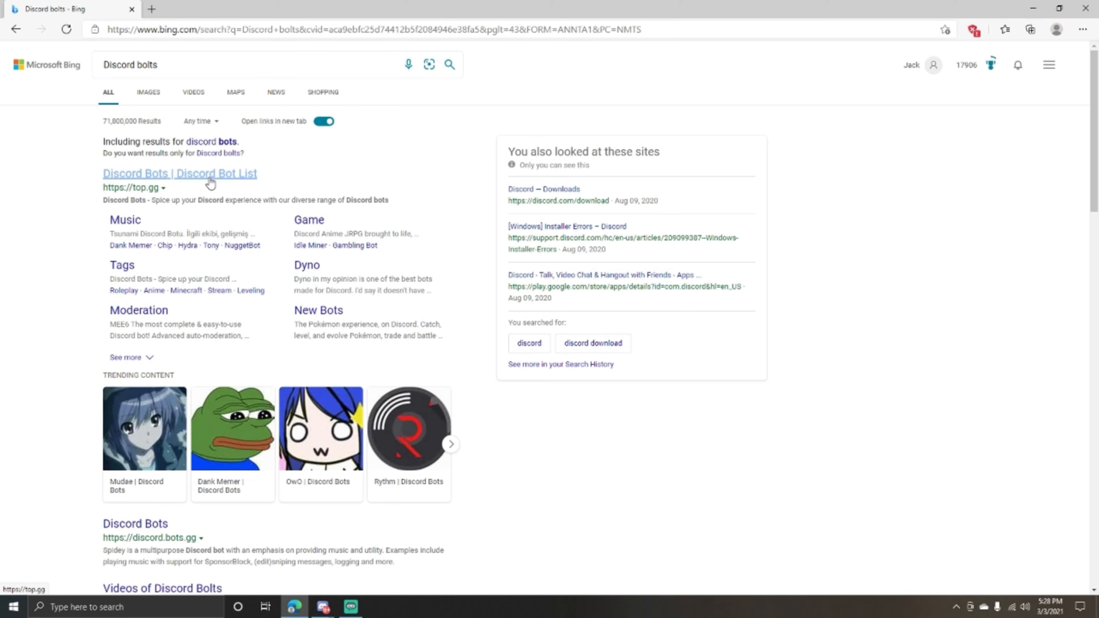
left_click(210, 176)
- Browse the top voted and trending bots on top.gg and open the MEE6 bot's website
scroll(385, 218, "down", 5)
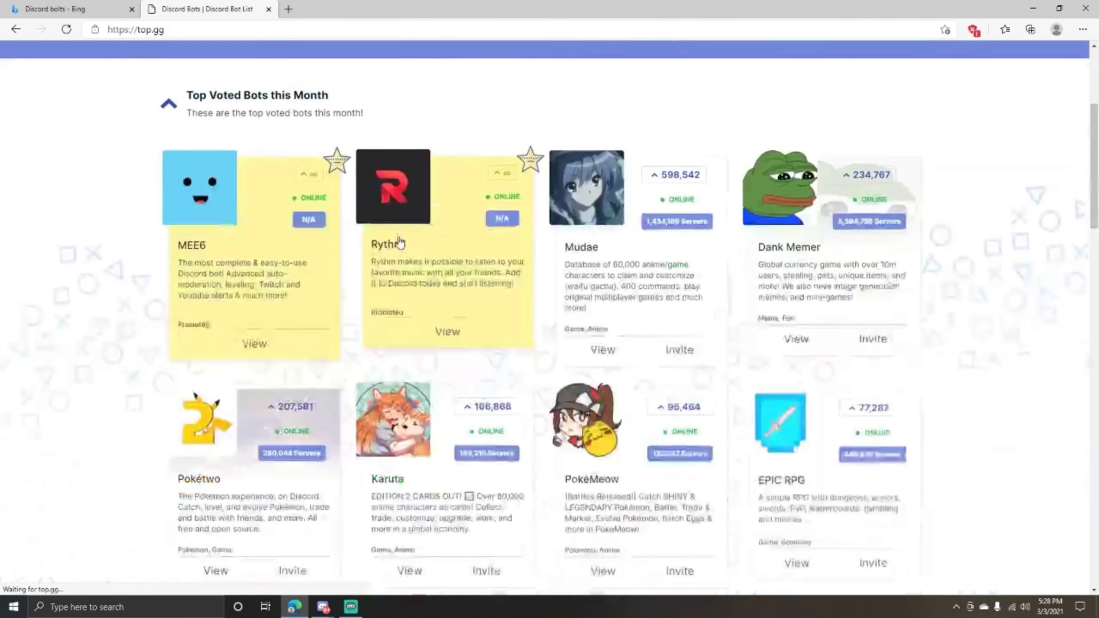
scroll(519, 223, "up", 1)
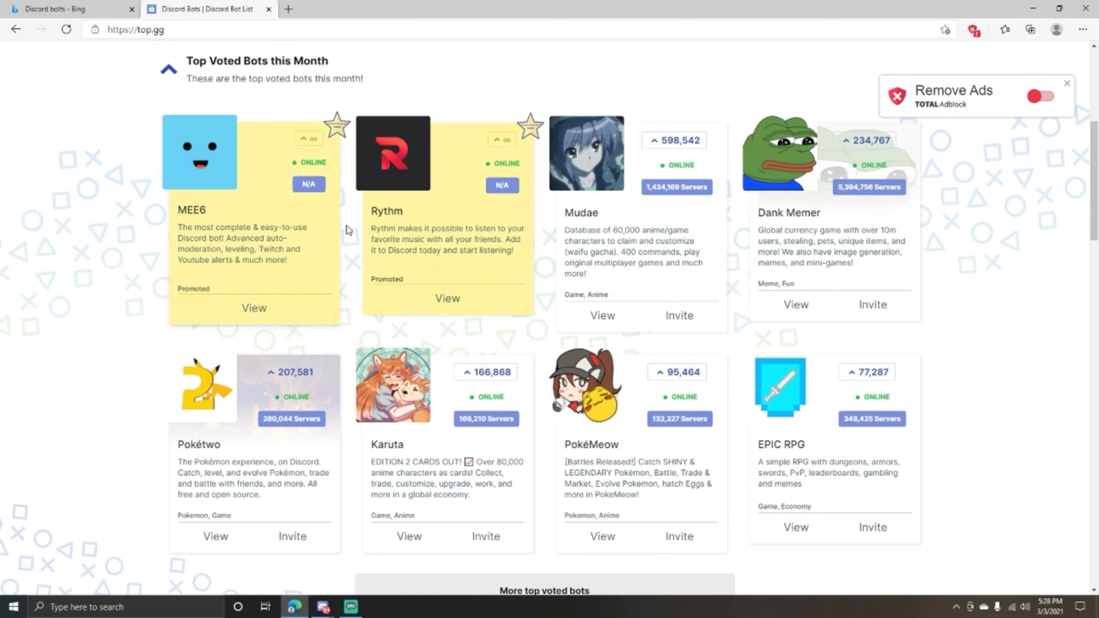
scroll(616, 286, "down", 18)
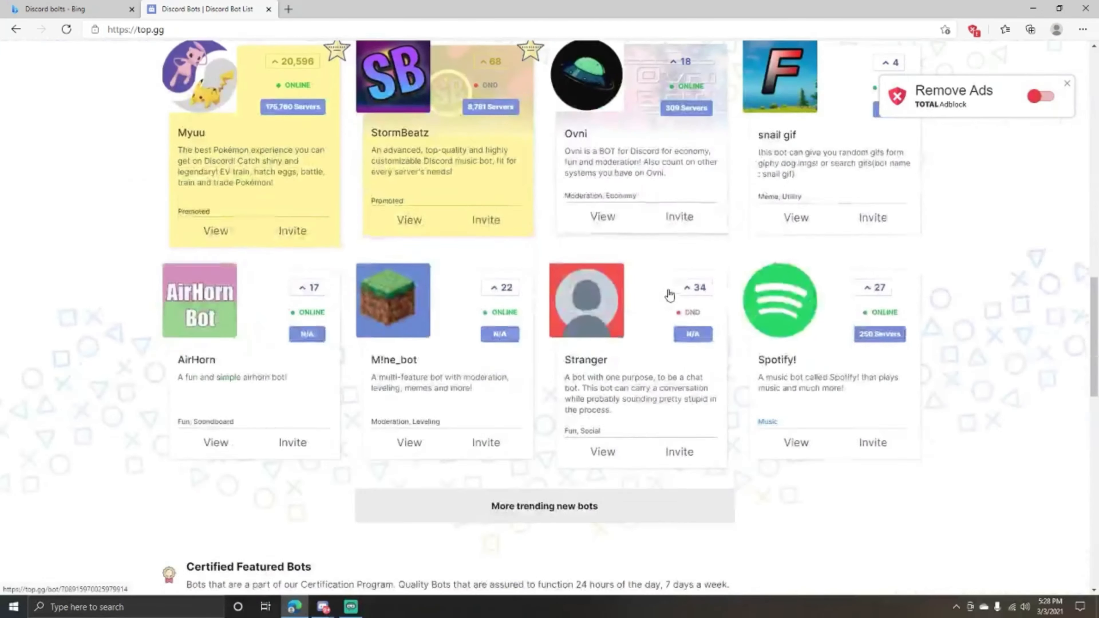
scroll(670, 296, "down", 2)
scroll(669, 295, "up", 20)
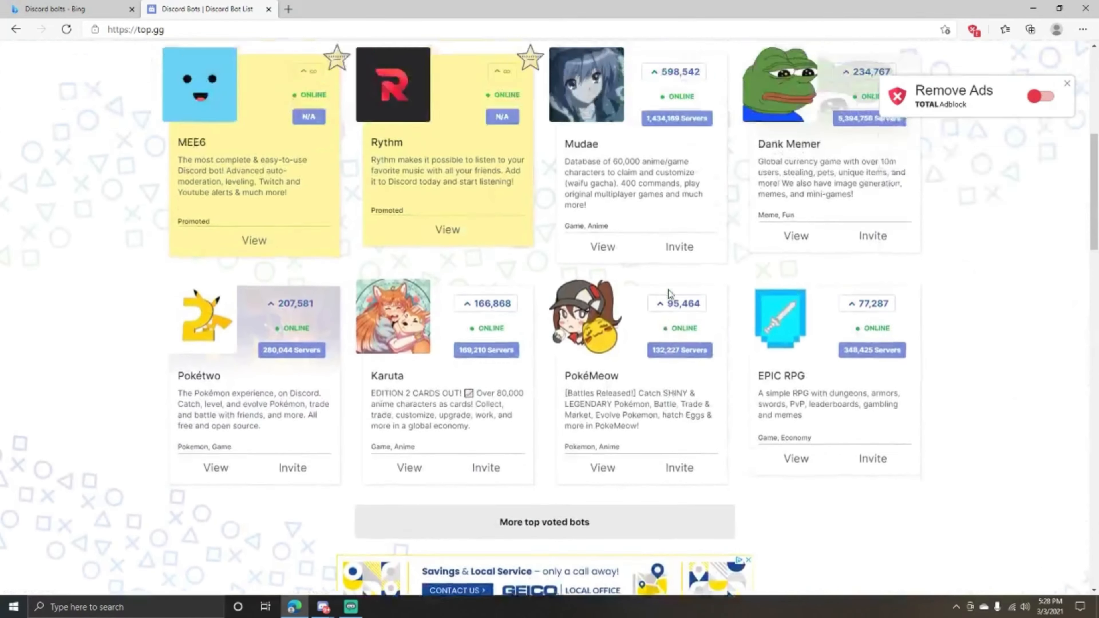
scroll(635, 317, "down", 3)
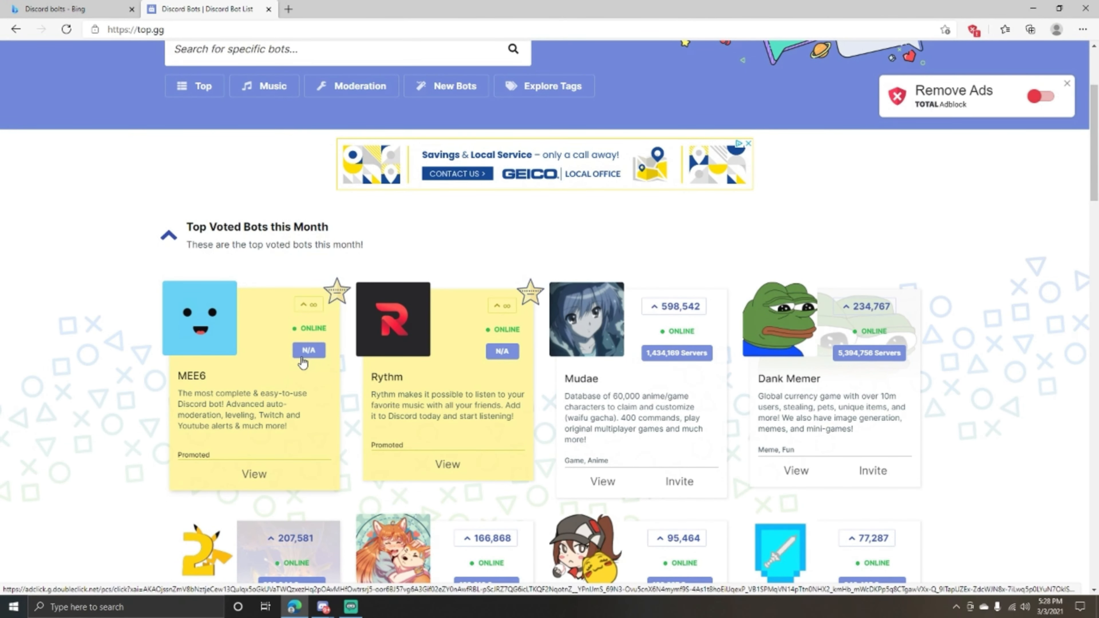
left_click(257, 474)
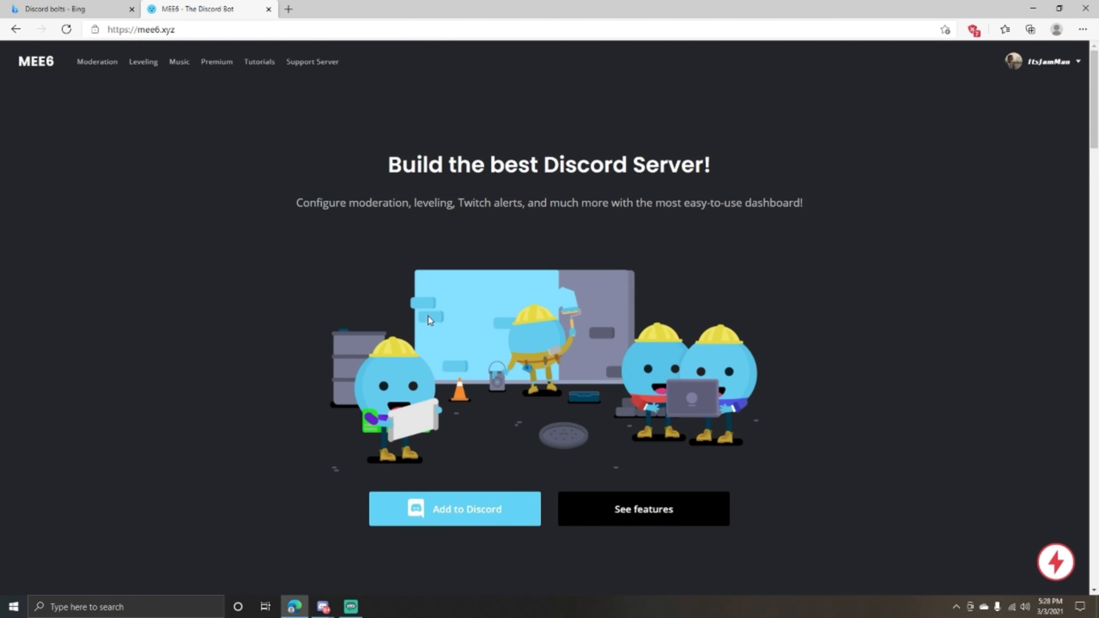
- Add MEE6 to the Test server, authorize all its requested permissions, and switch back to Discord
left_click(459, 522)
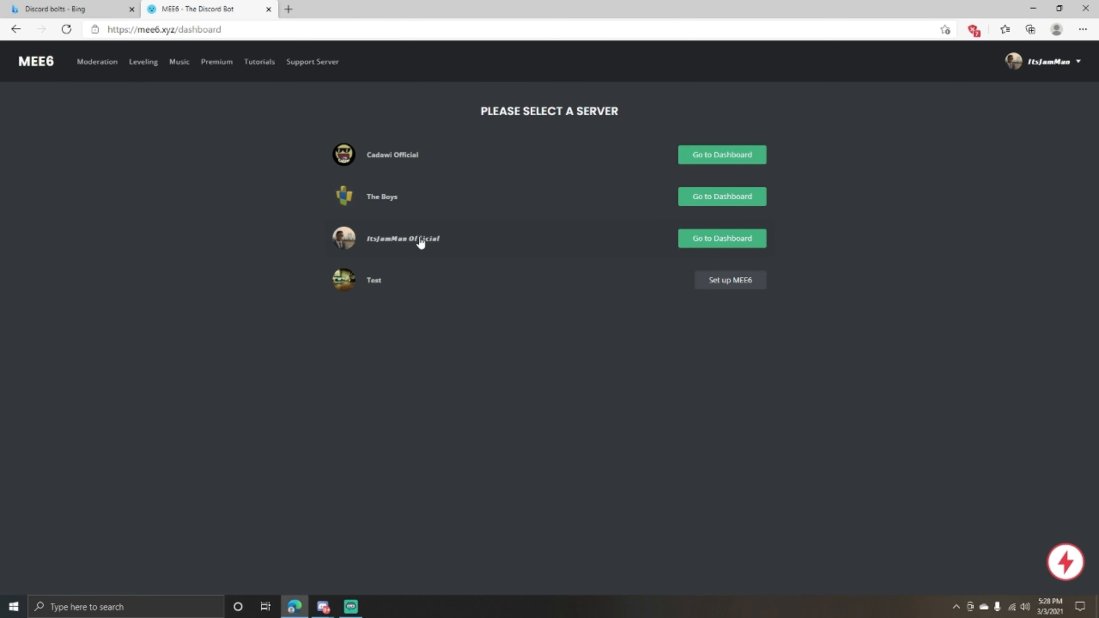
left_click(739, 291)
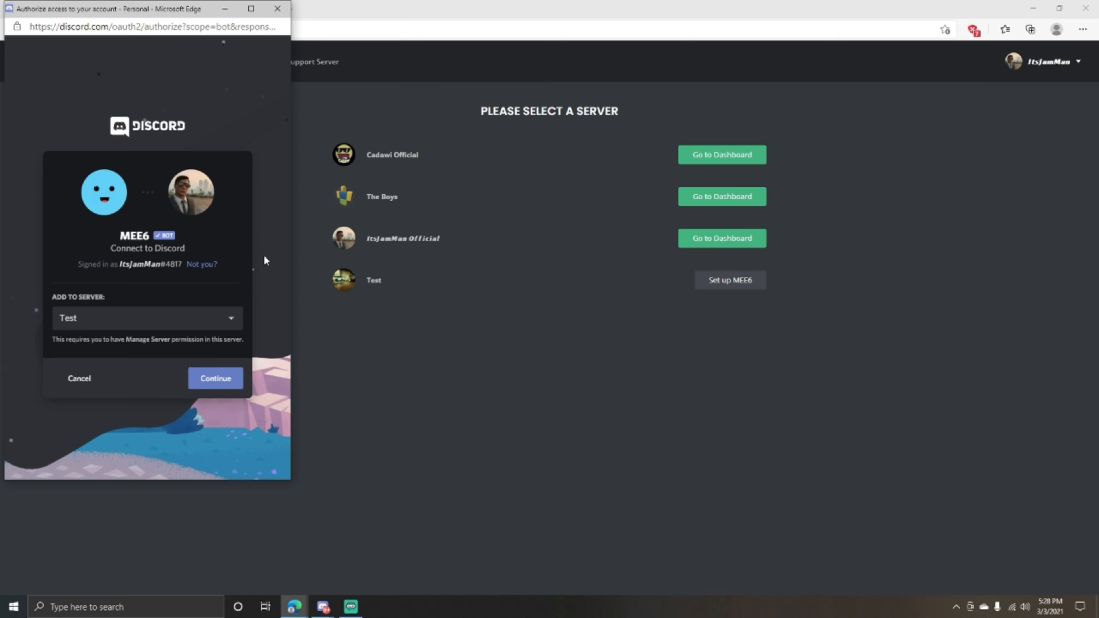
left_click(251, 8)
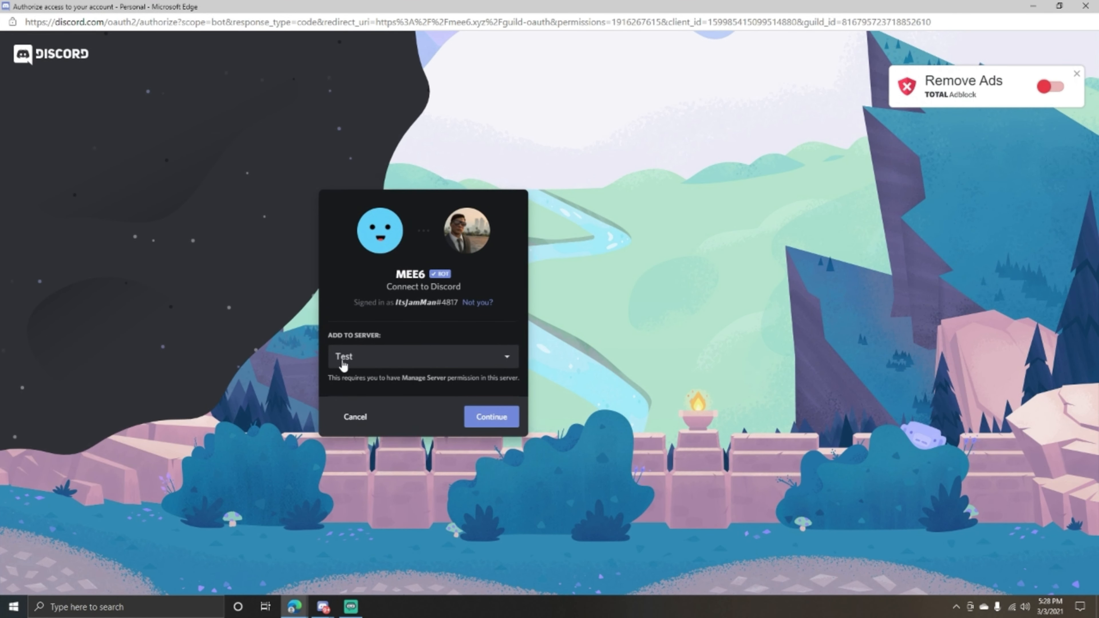
left_click(489, 416)
scroll(468, 380, "down", 5)
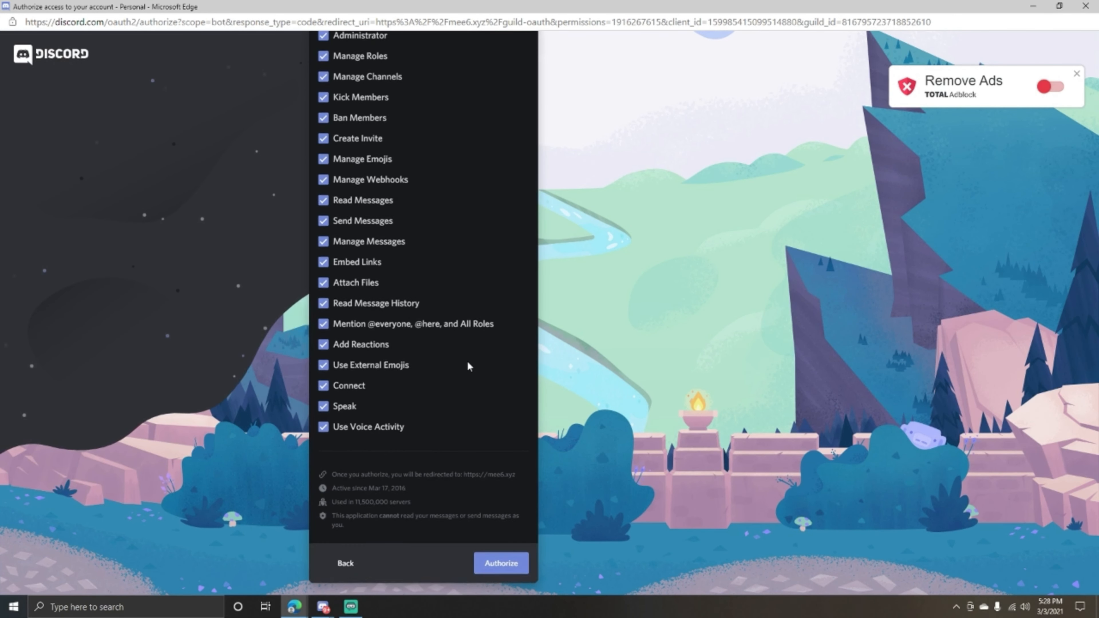
left_click(492, 563)
left_click(391, 401)
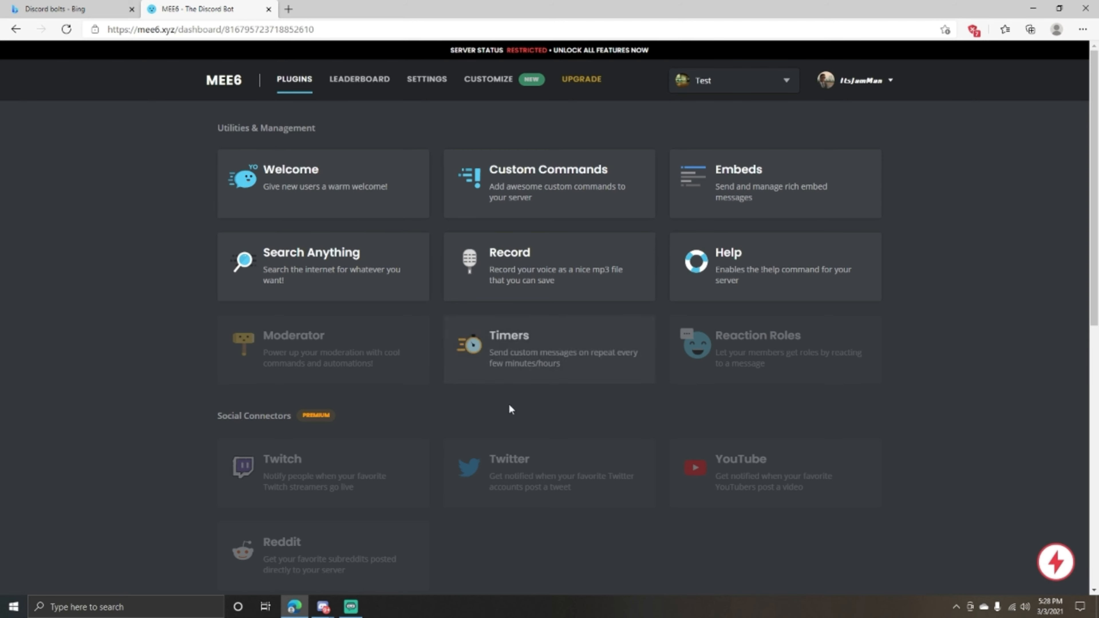
left_click(305, 563)
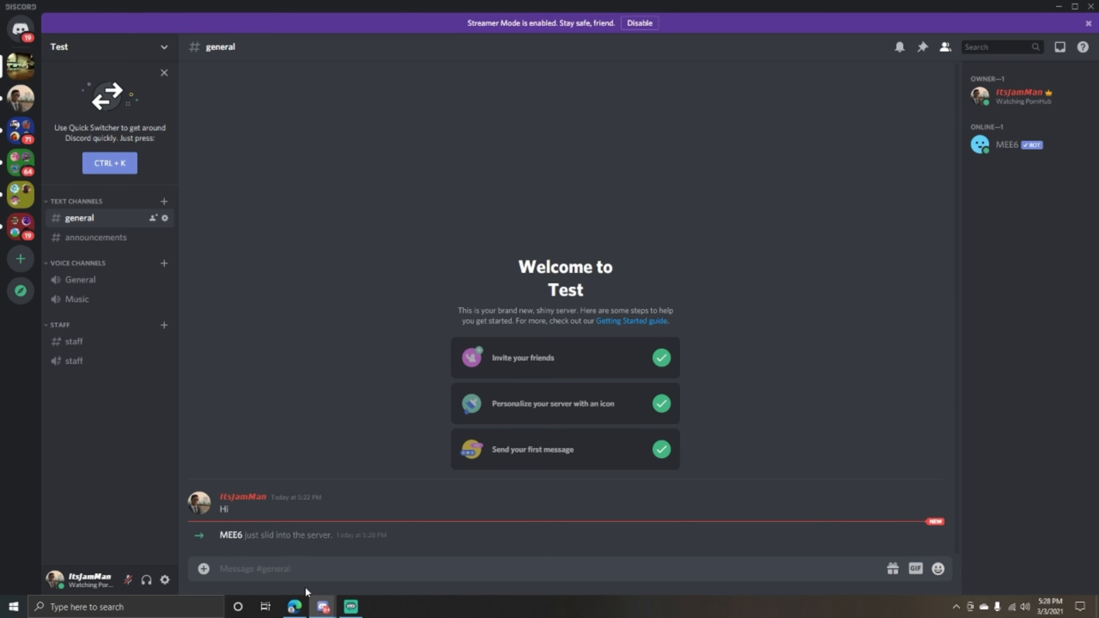